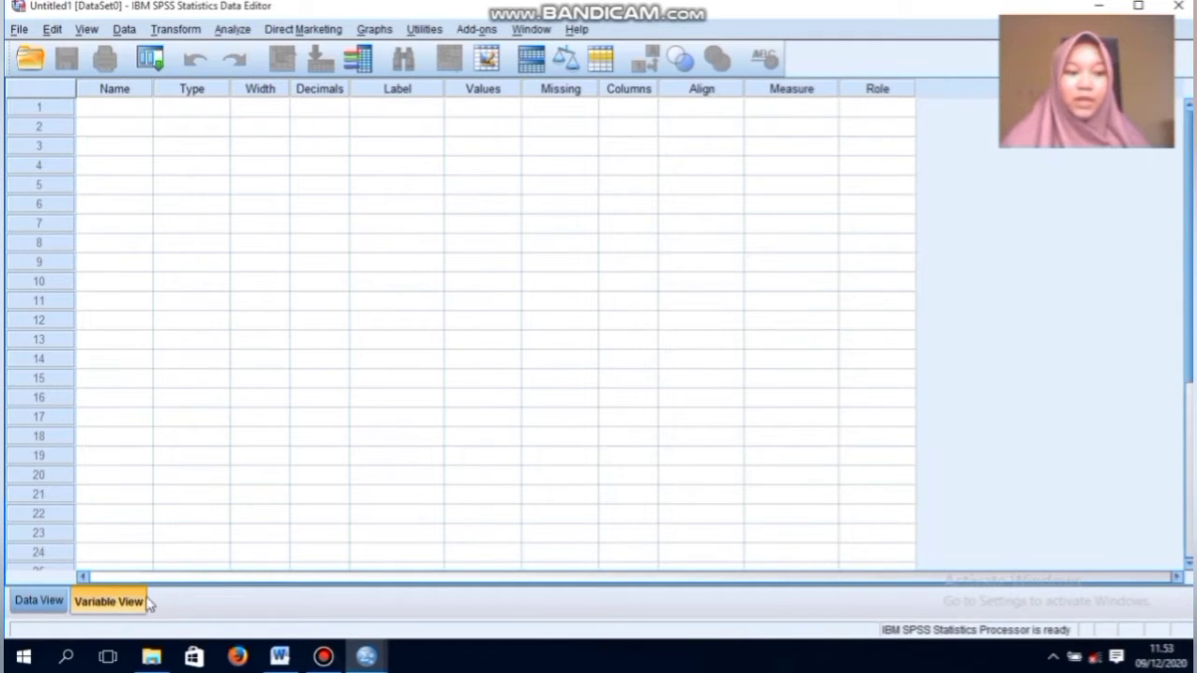
Step: Define the first variable in row 1 with the name eeds_30
click(127, 107)
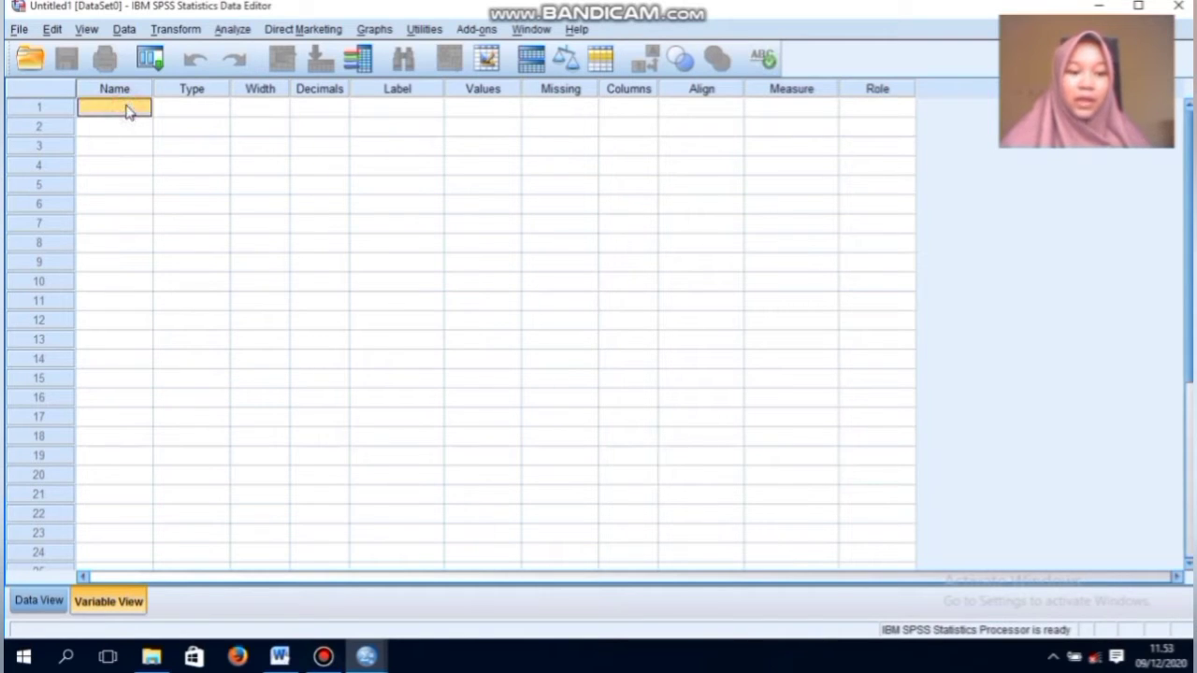
text(eeds)
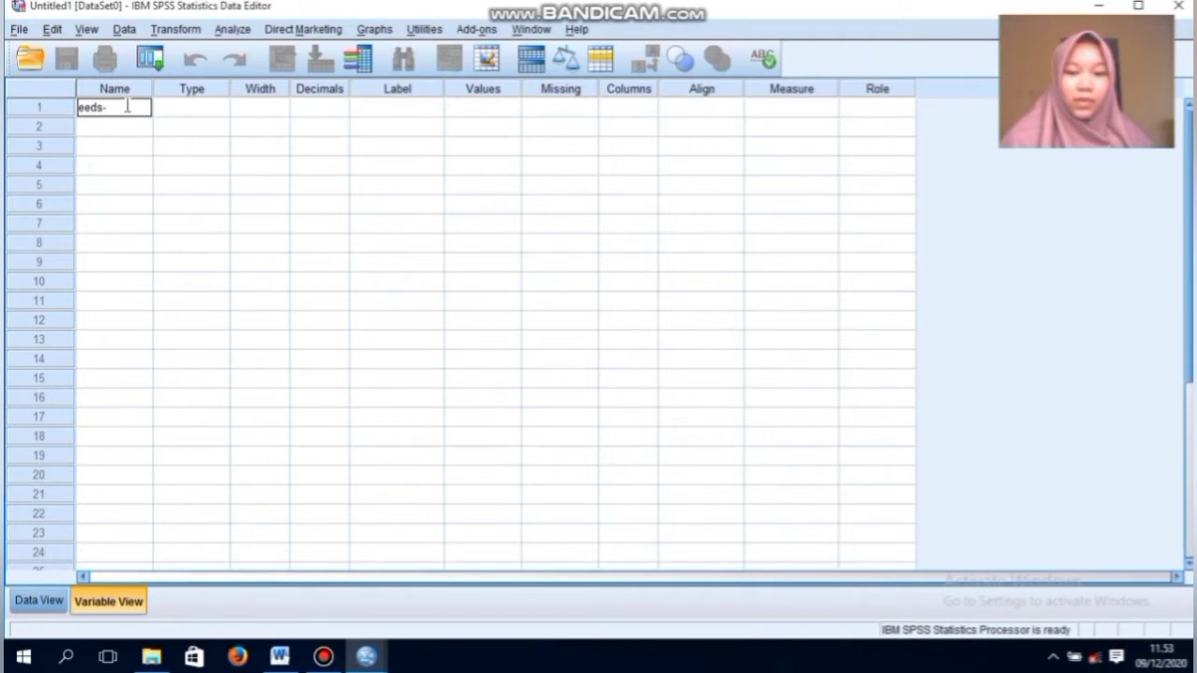
text(_30)
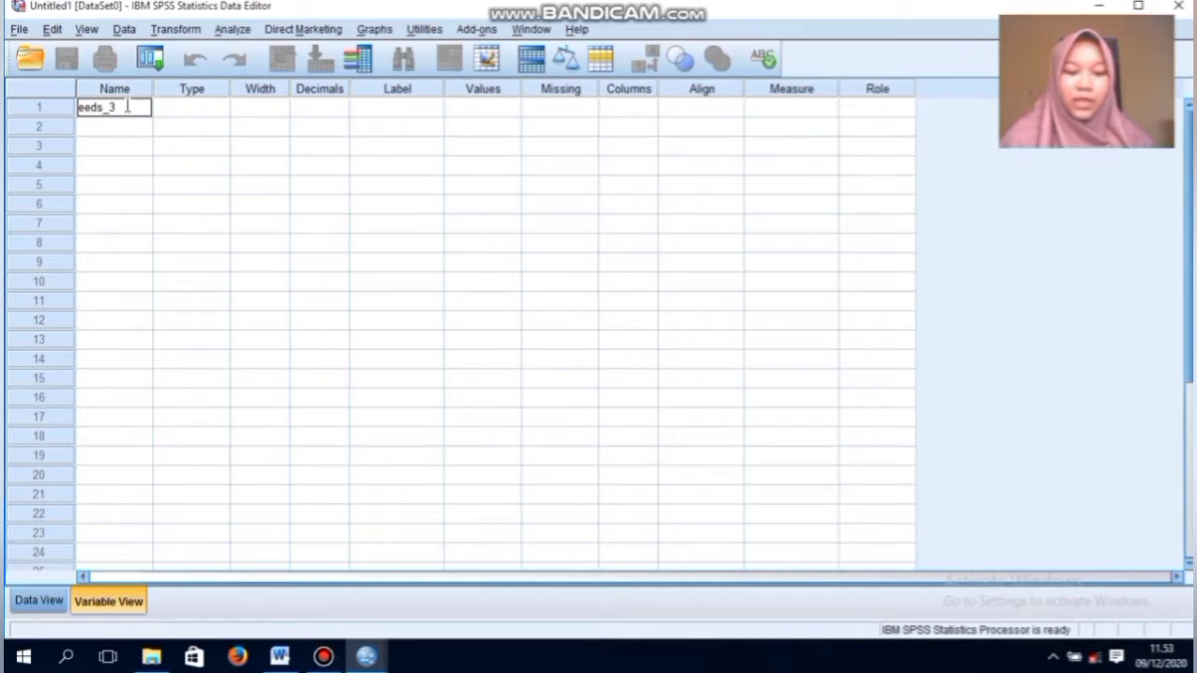
click(187, 108)
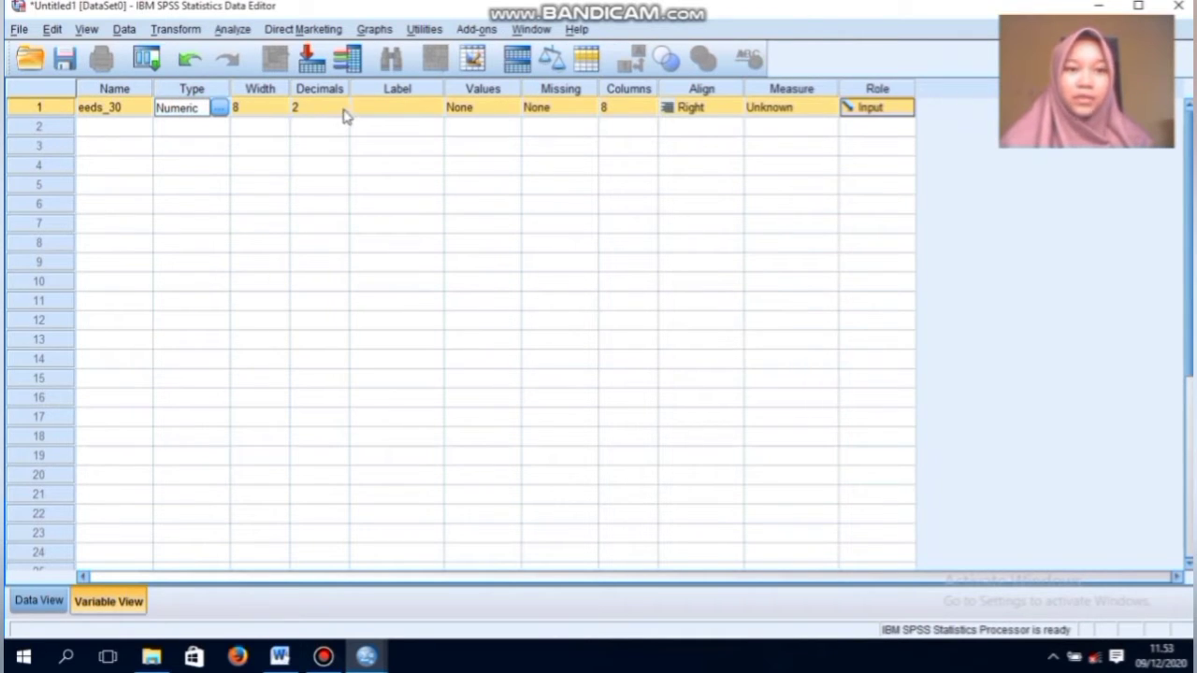
Step: Label the eeds_30 variable "EEDS 30%" and set its measurement level to Scale
click(378, 110)
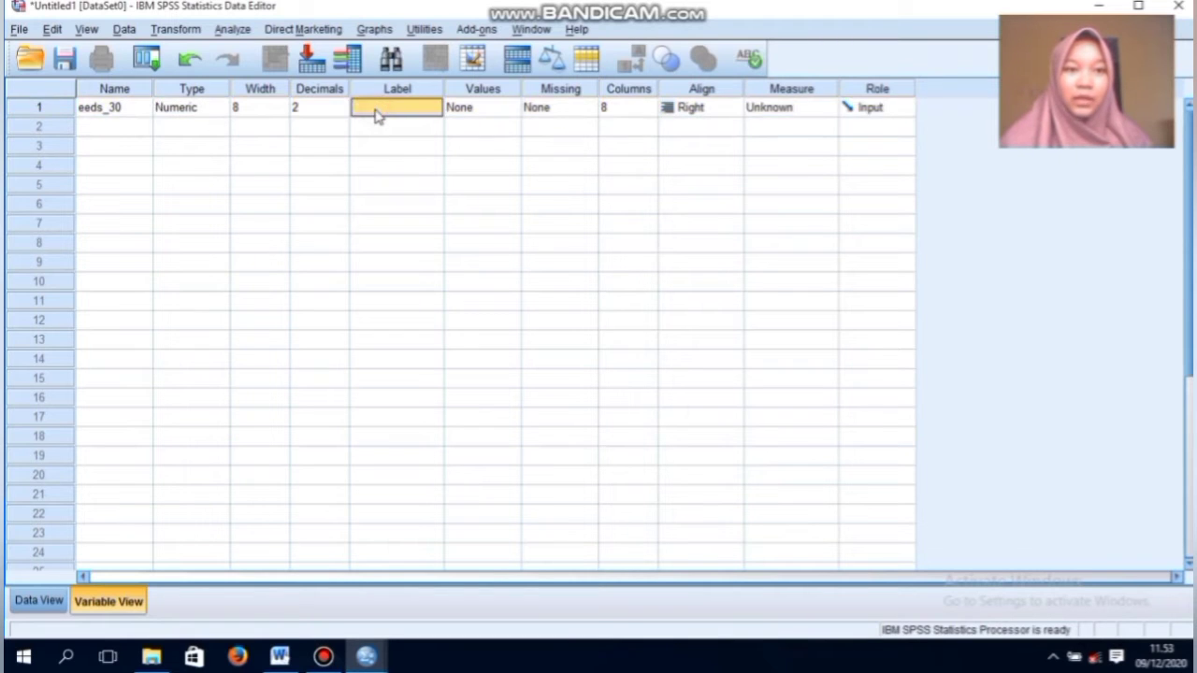
click(378, 110)
text(EEDS)
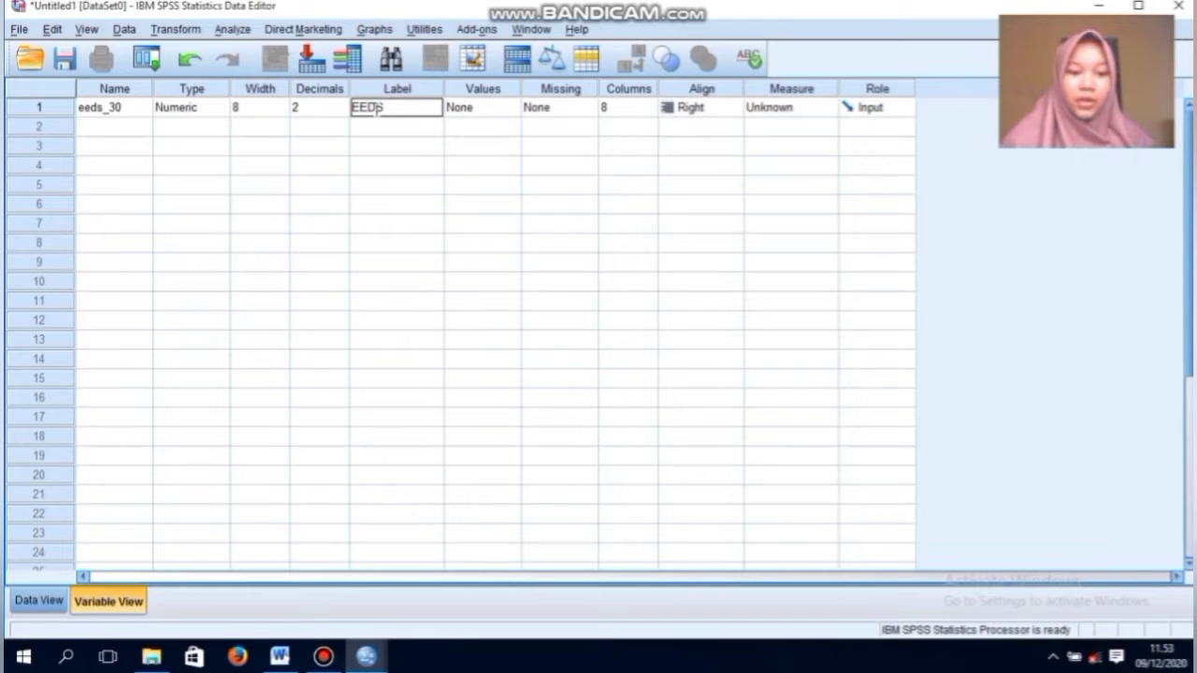
text( 30%)
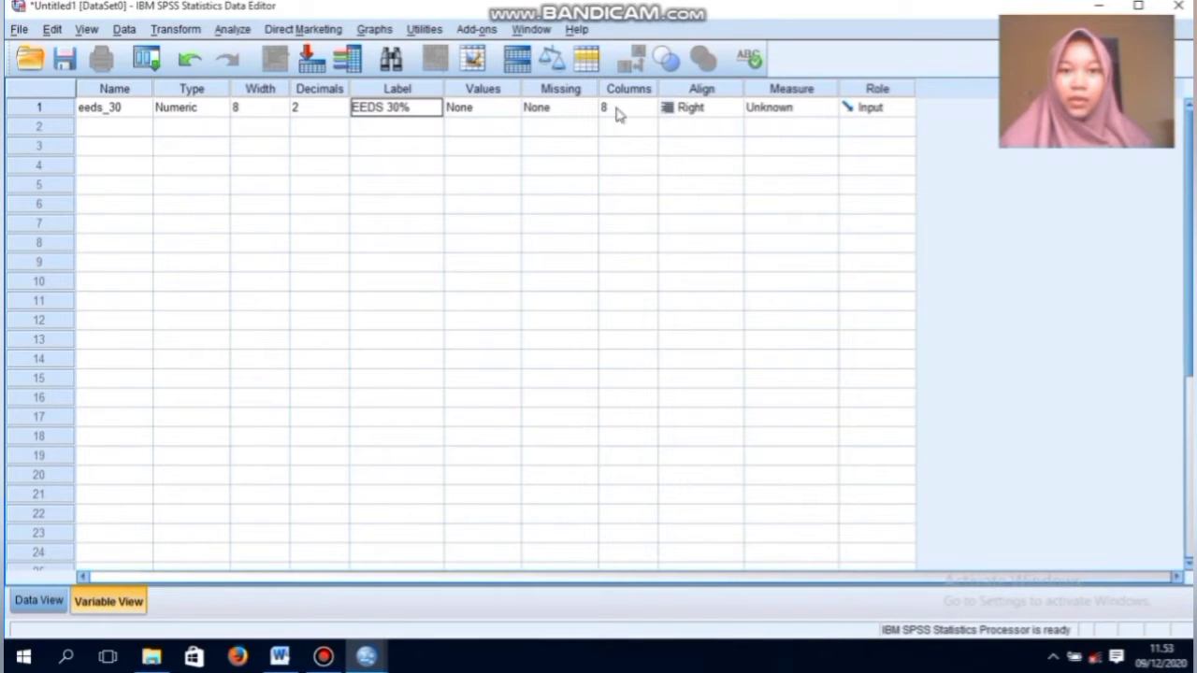
click(802, 110)
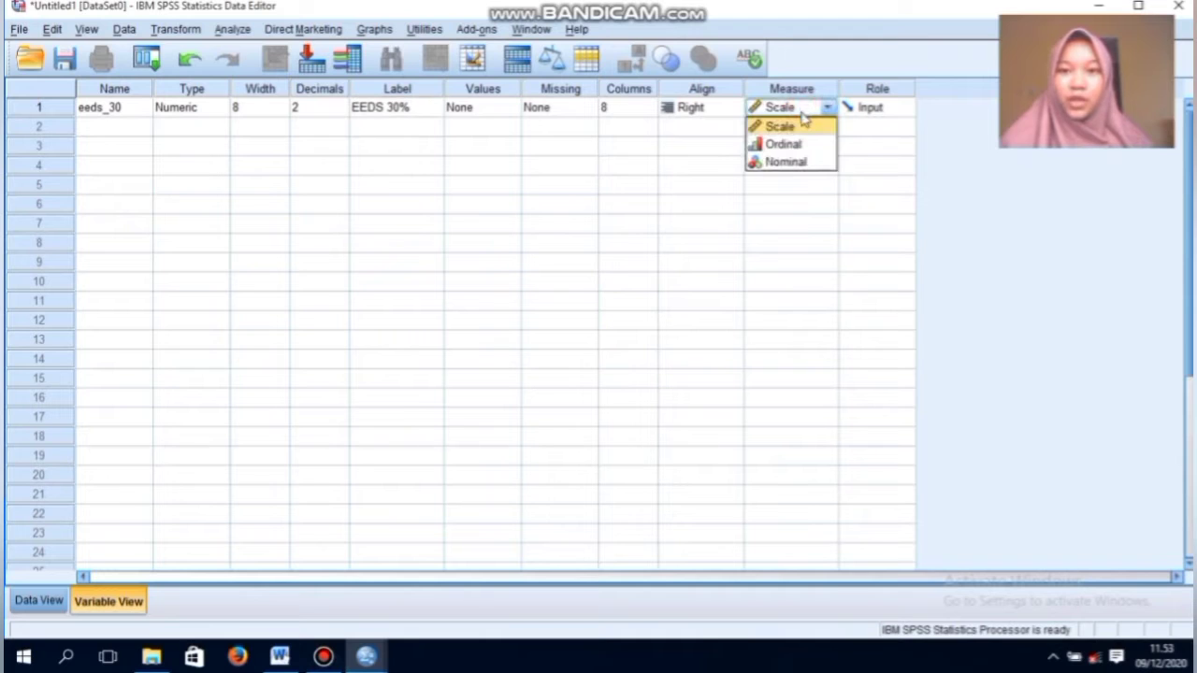
click(804, 127)
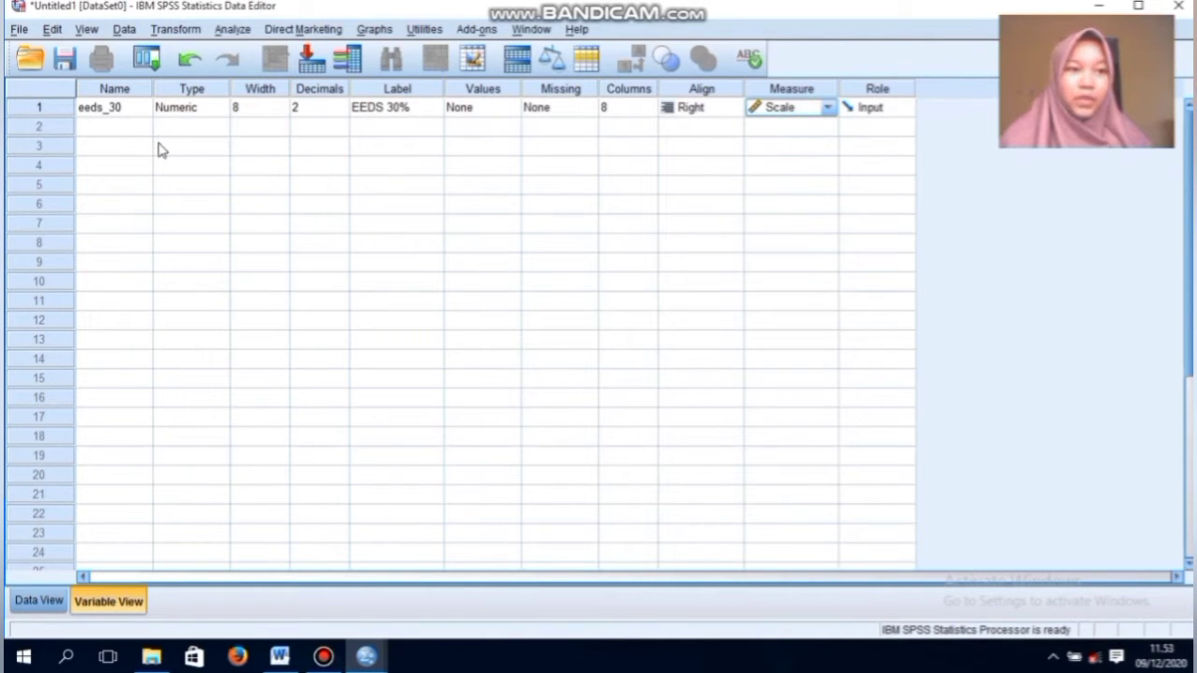
Step: Define a second variable in row 2 with the name eeds_40
click(134, 128)
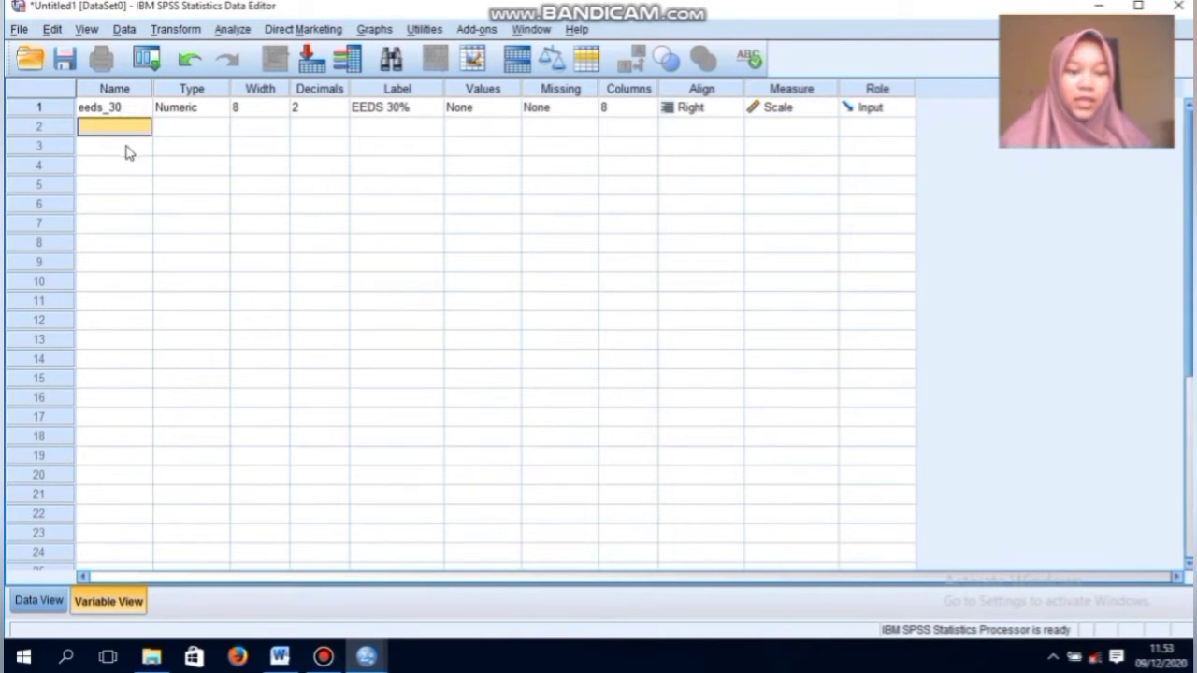
text(eeds)
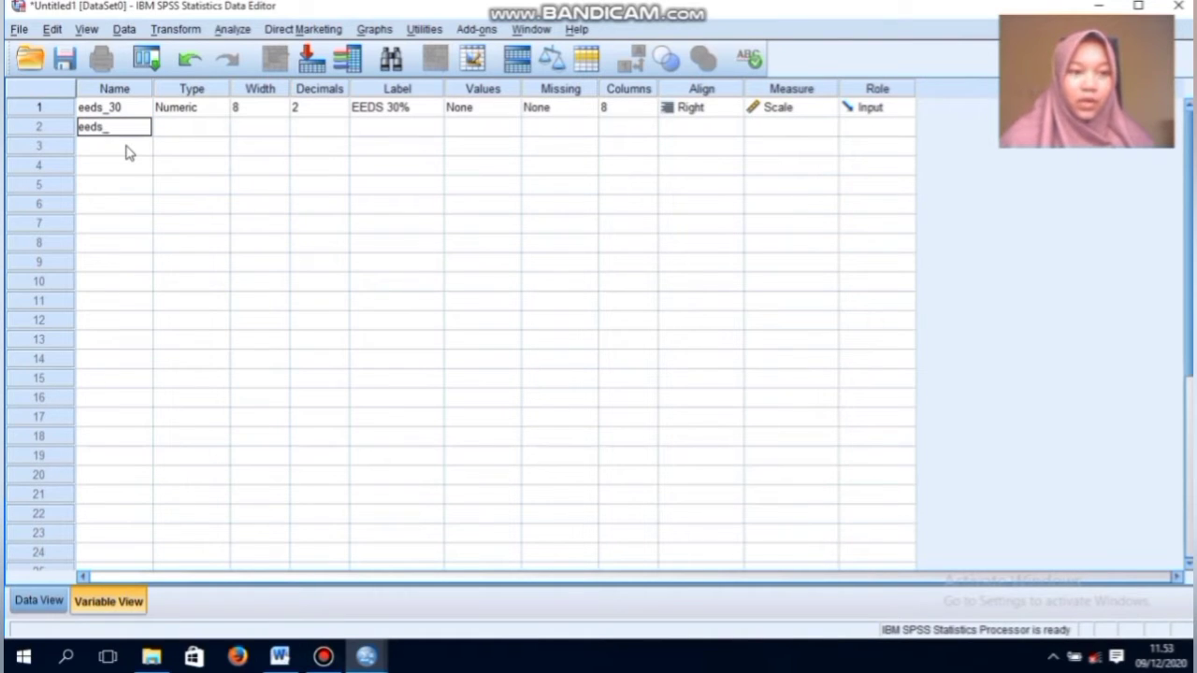
text(_40)
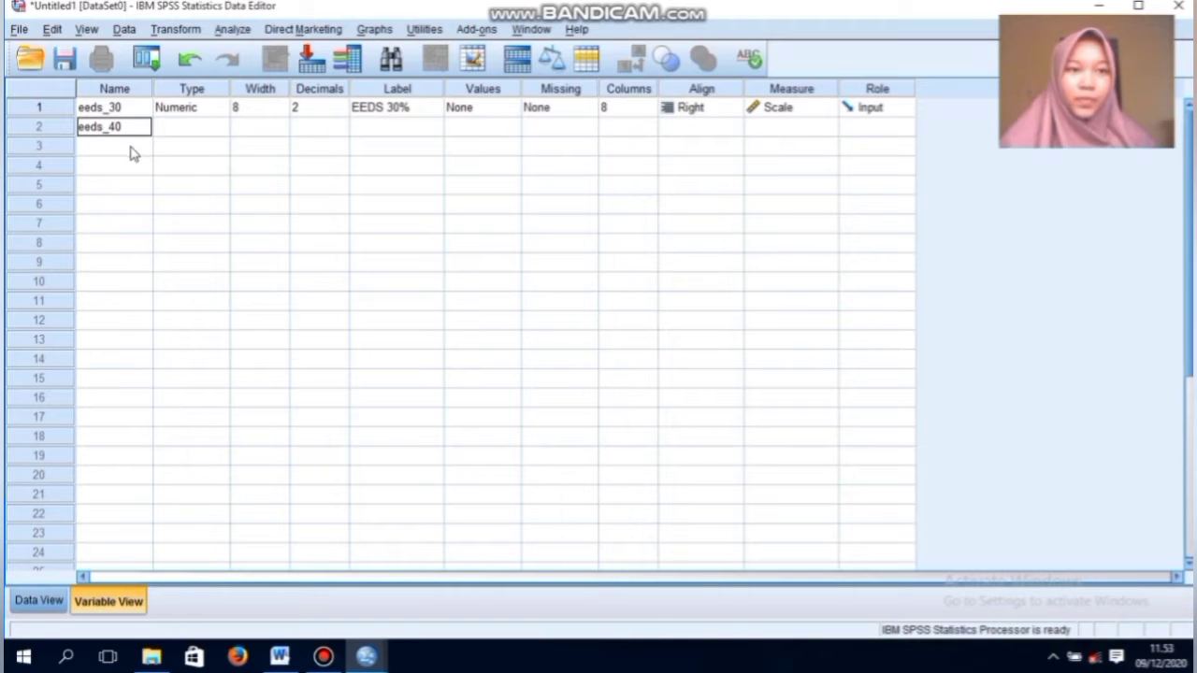
click(307, 133)
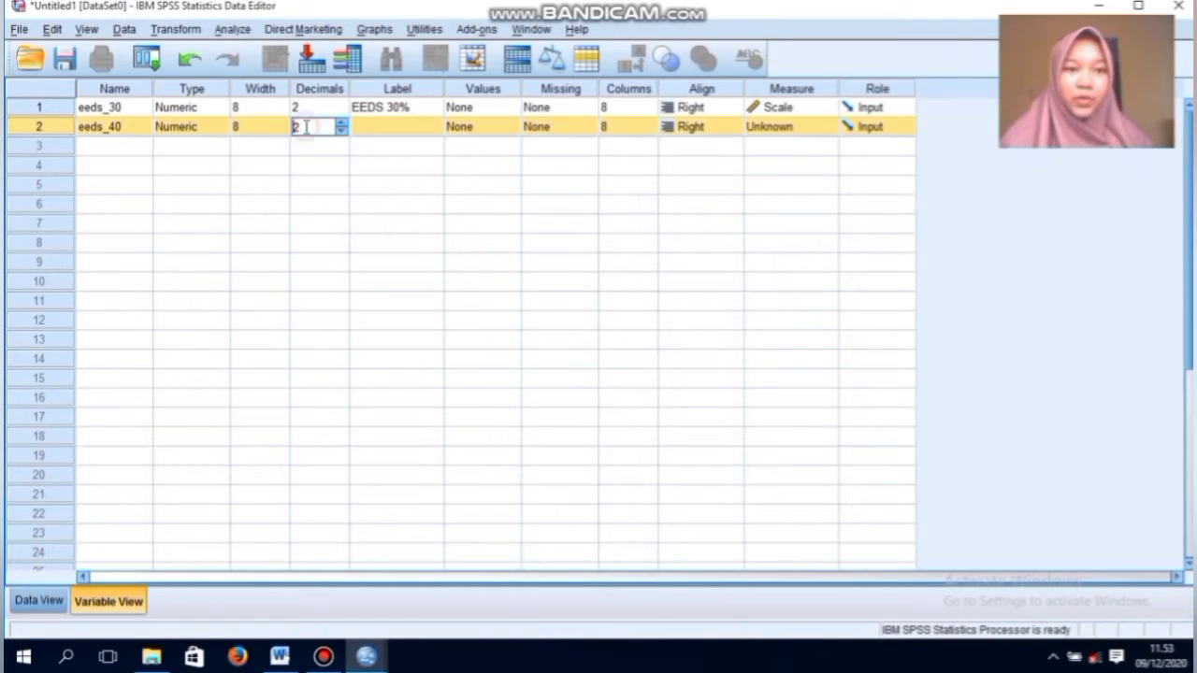
Step: Label the eeds_40 variable "EEDS 40%" and set its measurement level to Scale
click(392, 132)
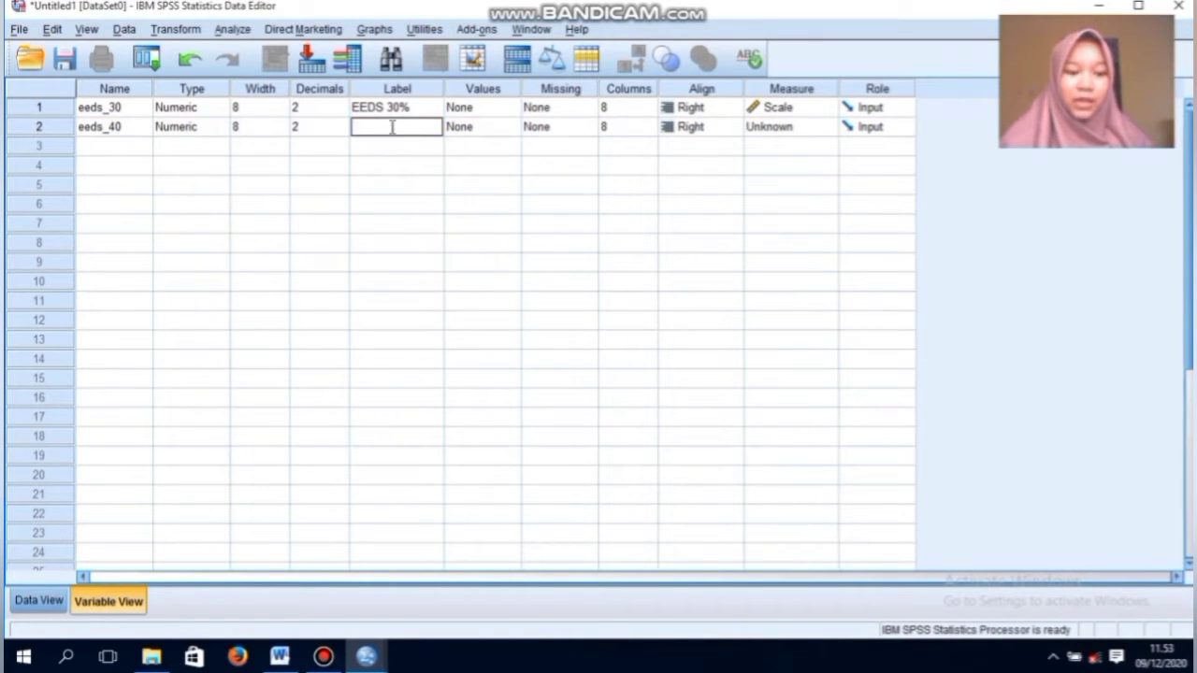
text(EEDS 40)
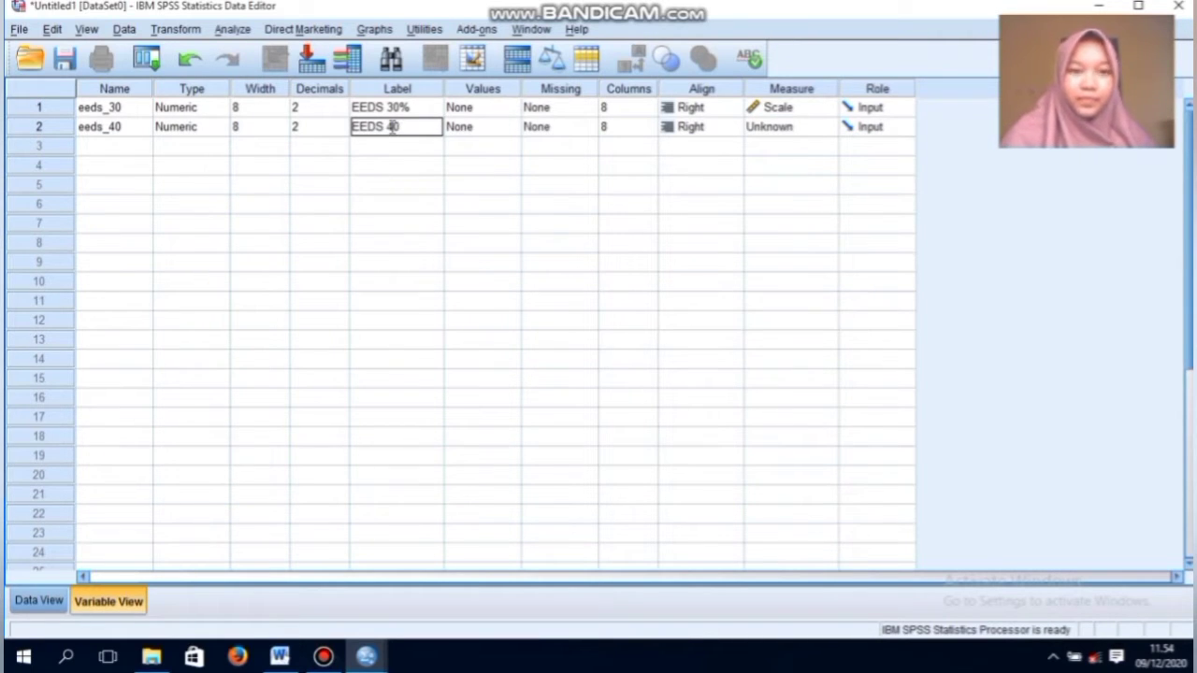
text(%)
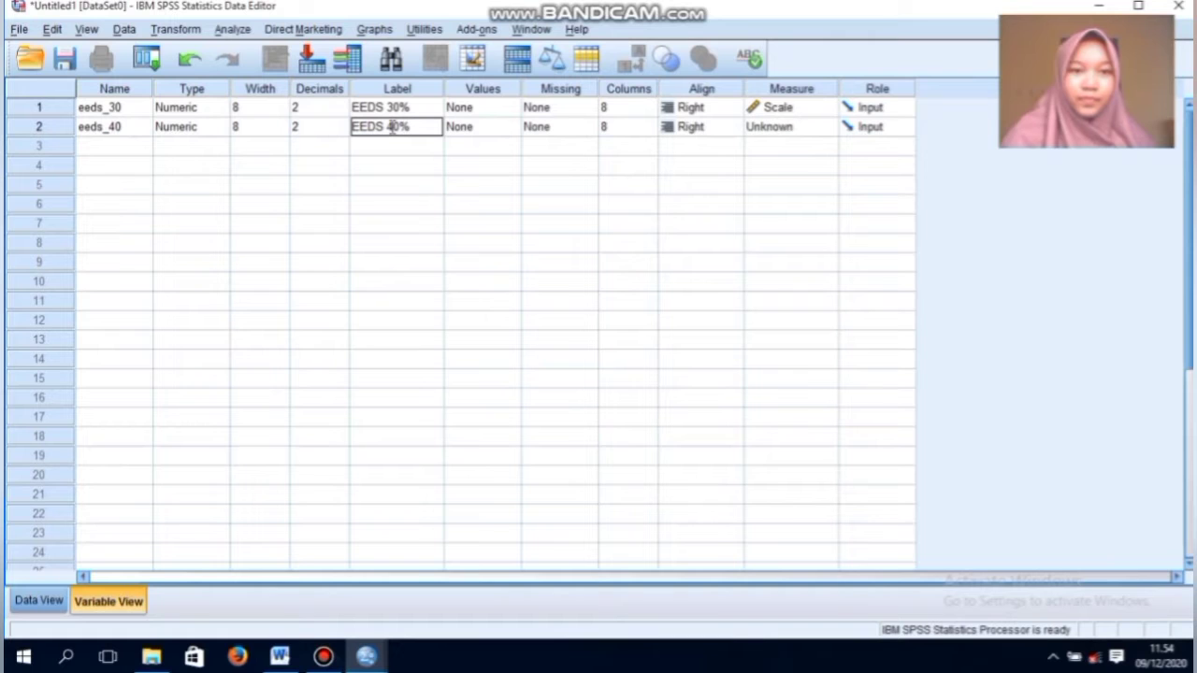
click(758, 130)
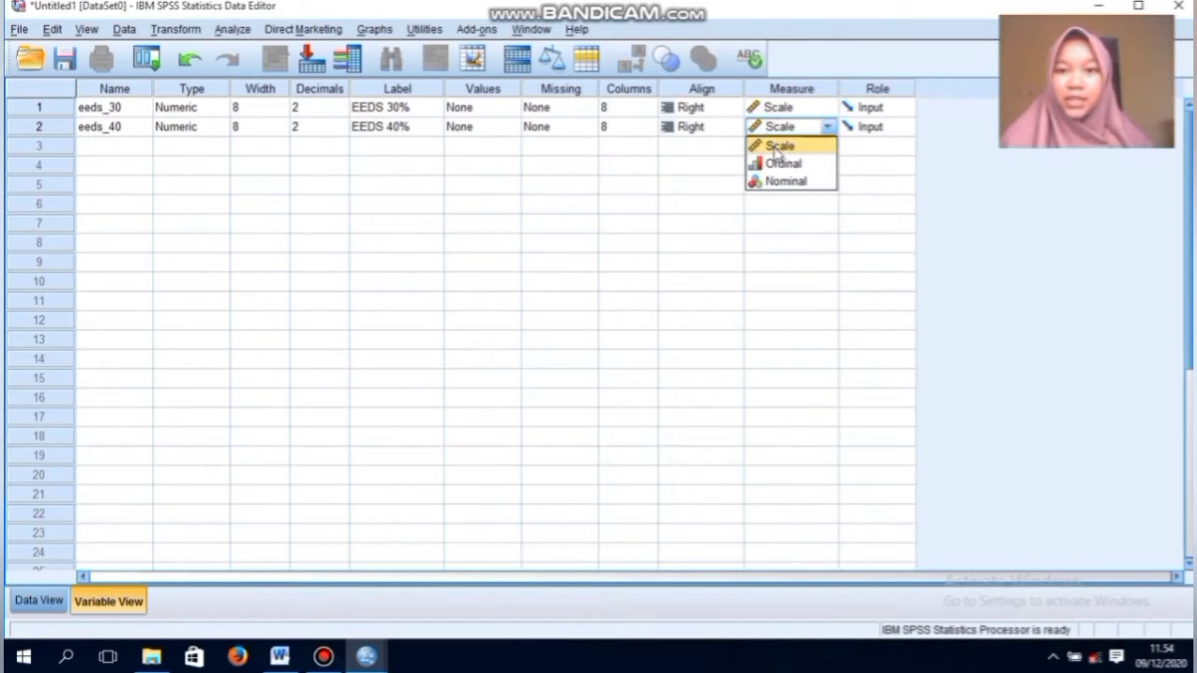
click(776, 147)
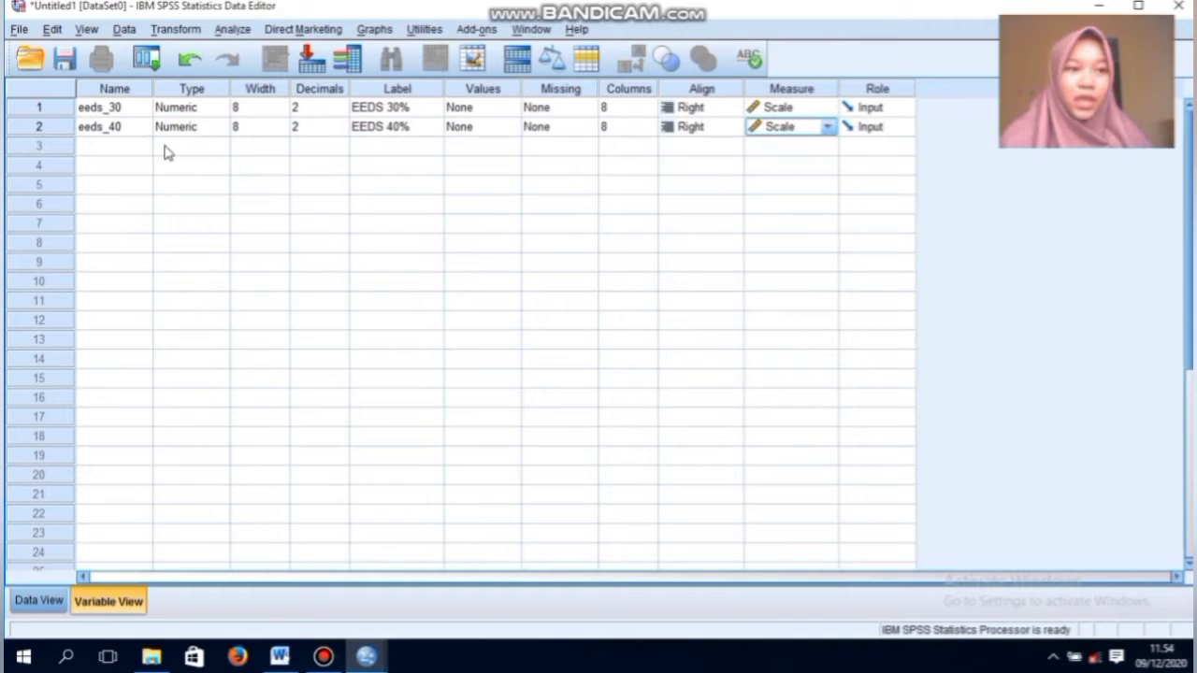
Step: Define a third variable in row 3 with the name eeds_50
click(130, 150)
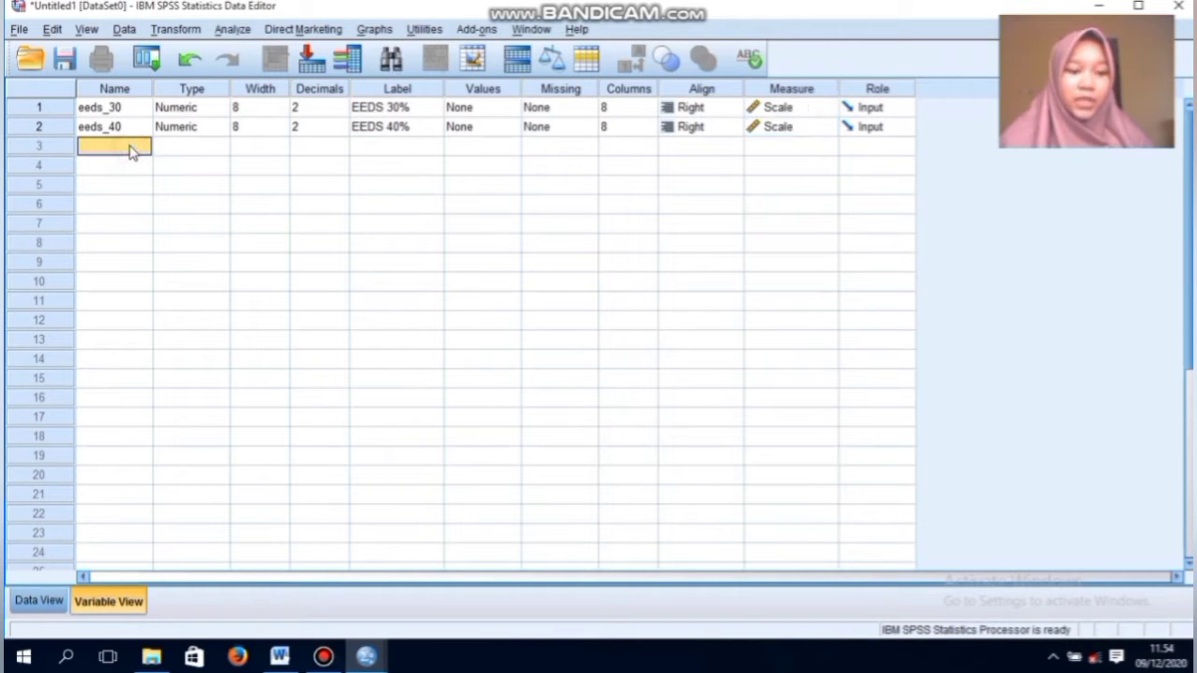
click(130, 150)
text(eeds)
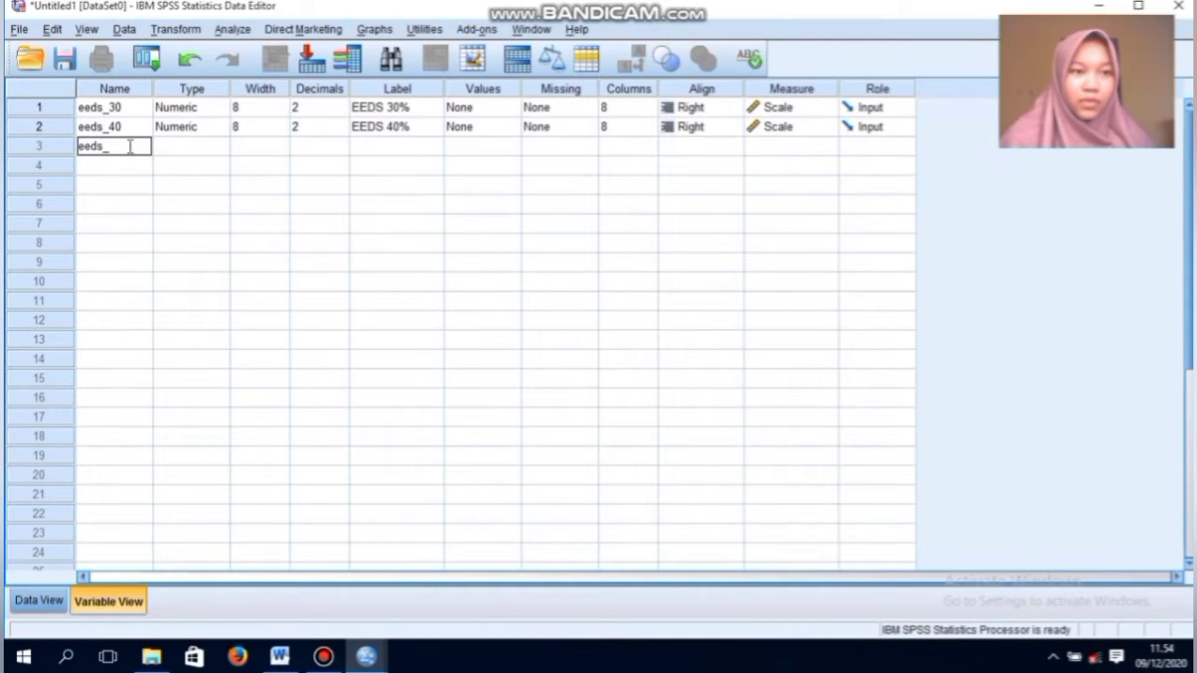
text(_50)
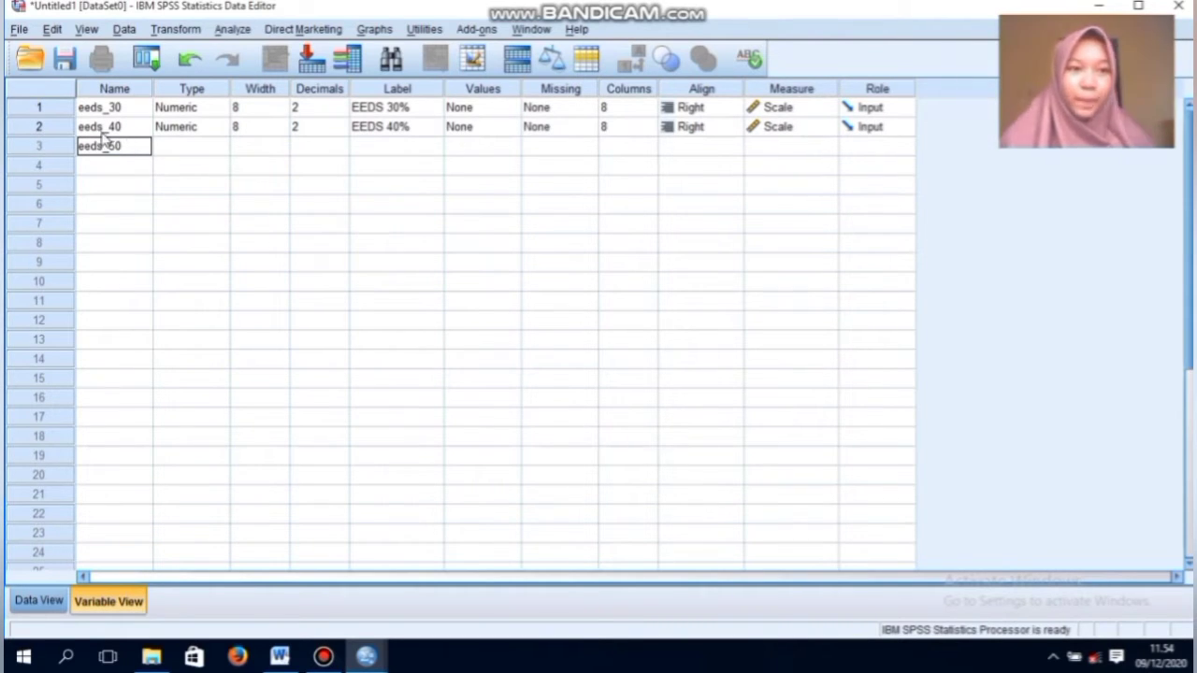
click(313, 150)
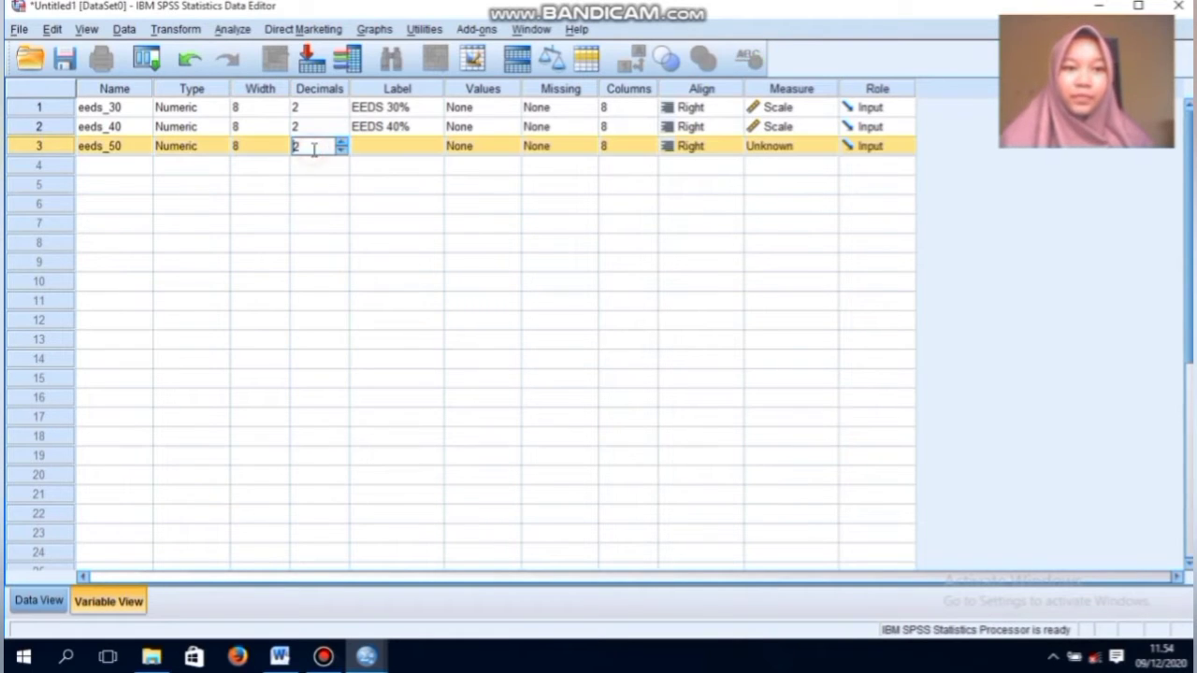
Step: Label the eeds_50 variable "EEDS 50%" and set its measurement level to Scale
click(382, 148)
click(383, 148)
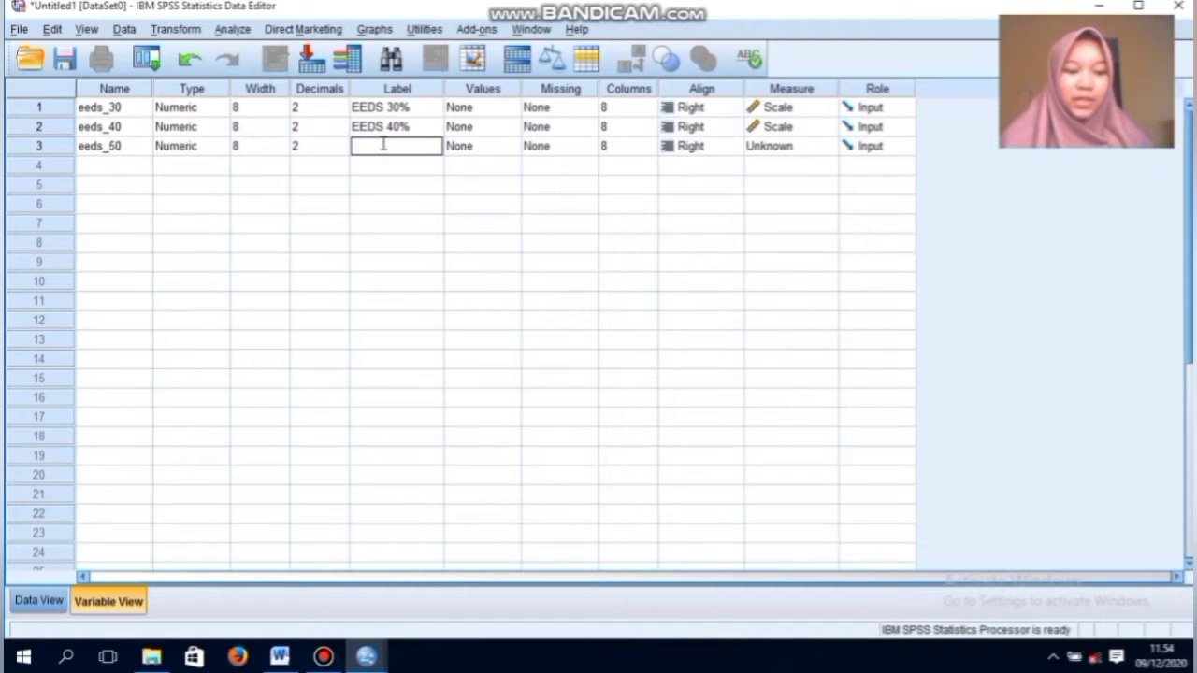
text(EEDS)
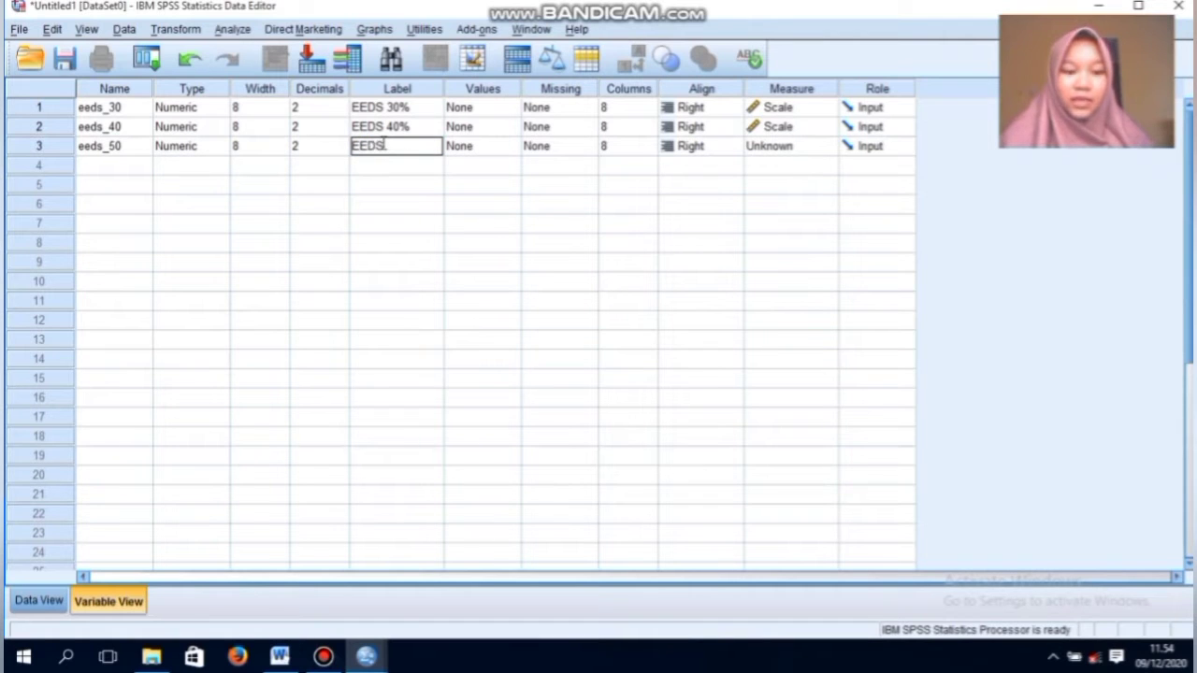
text( 50%)
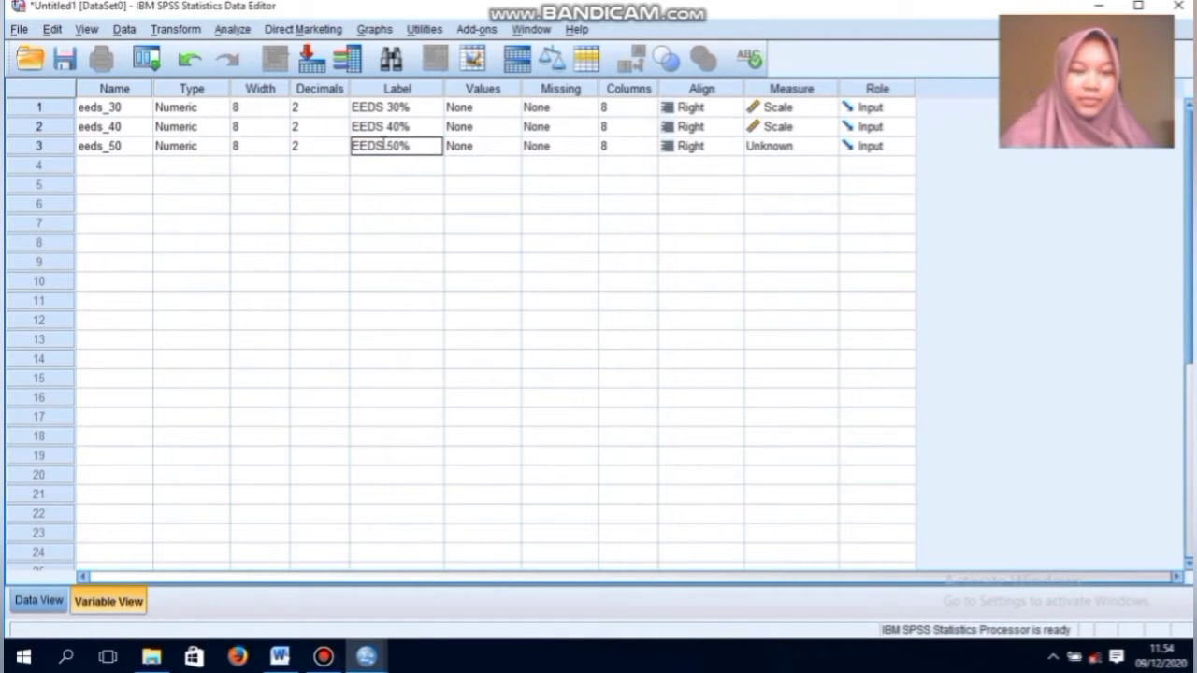
click(760, 153)
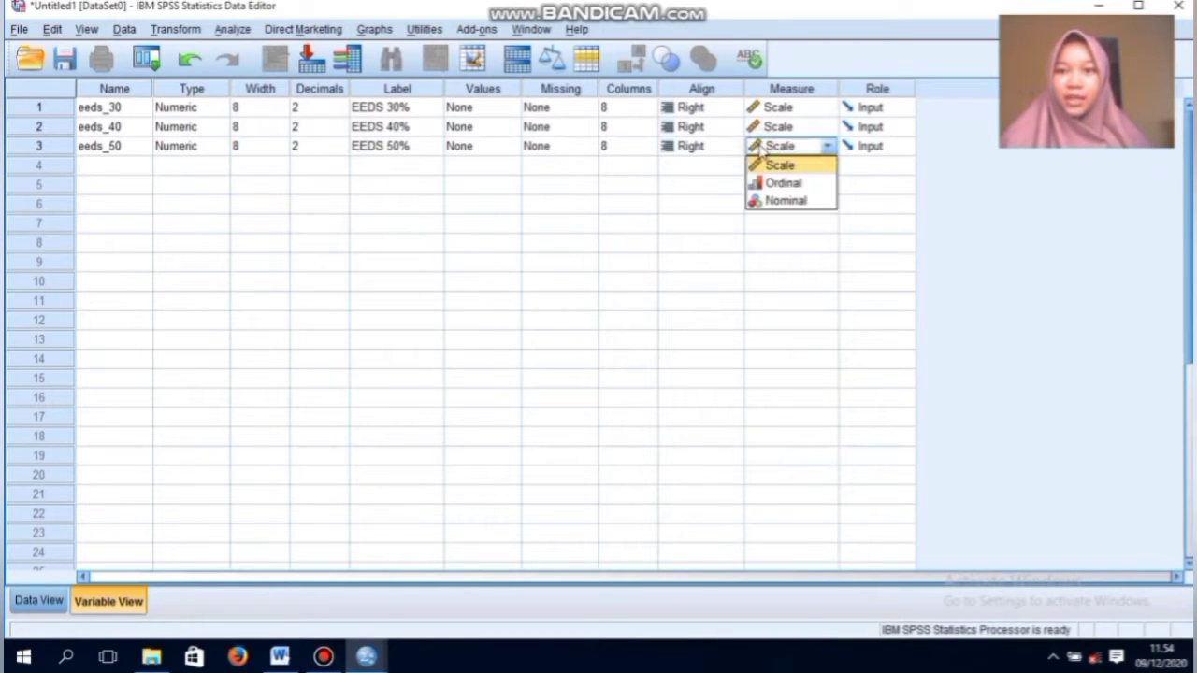
click(769, 165)
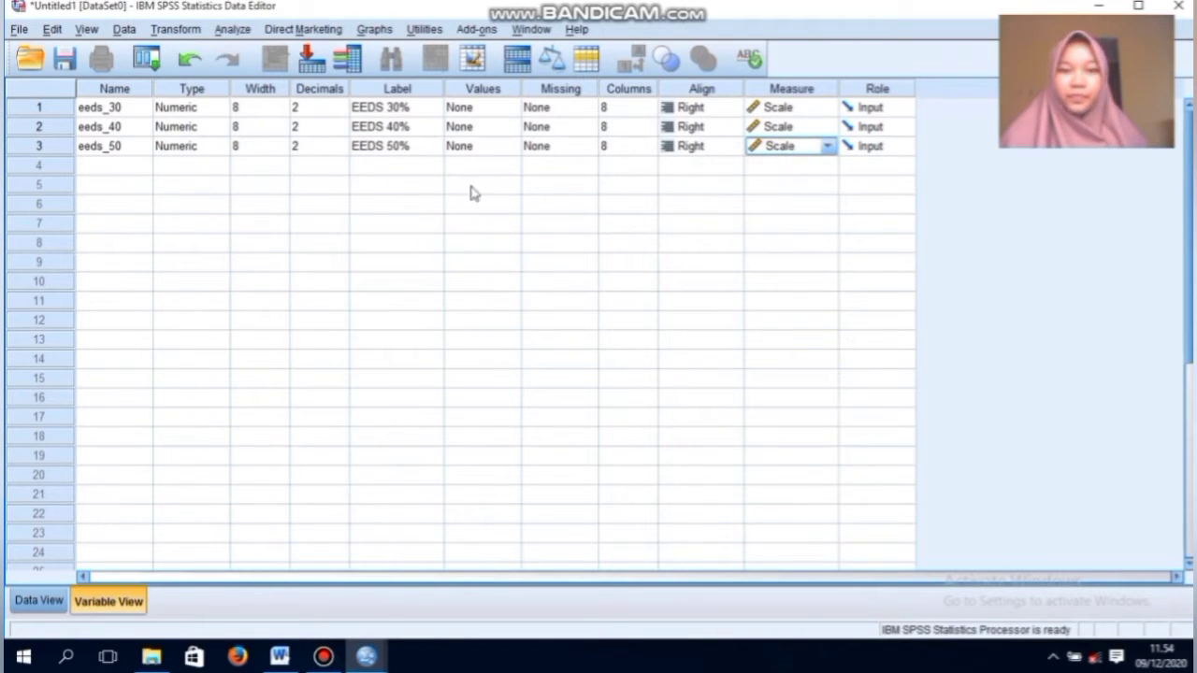
Step: Define a fourth variable in row 4 with the name eeds_60
click(105, 167)
click(105, 166)
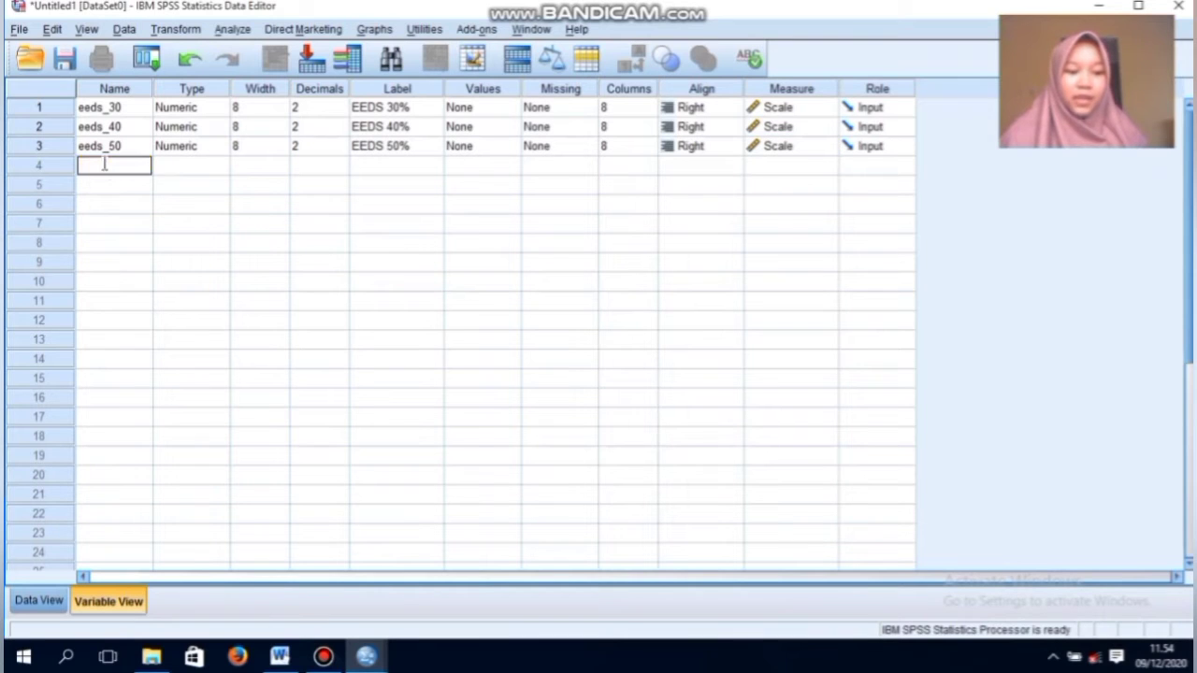
text(eeds_)
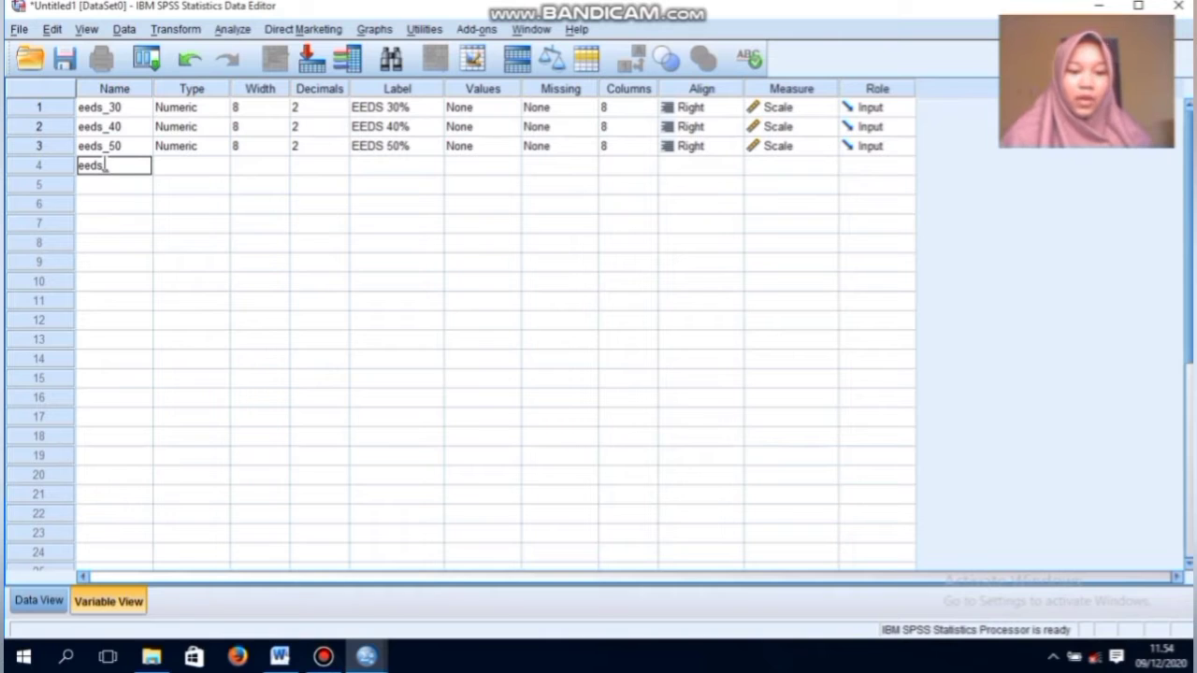
text(60)
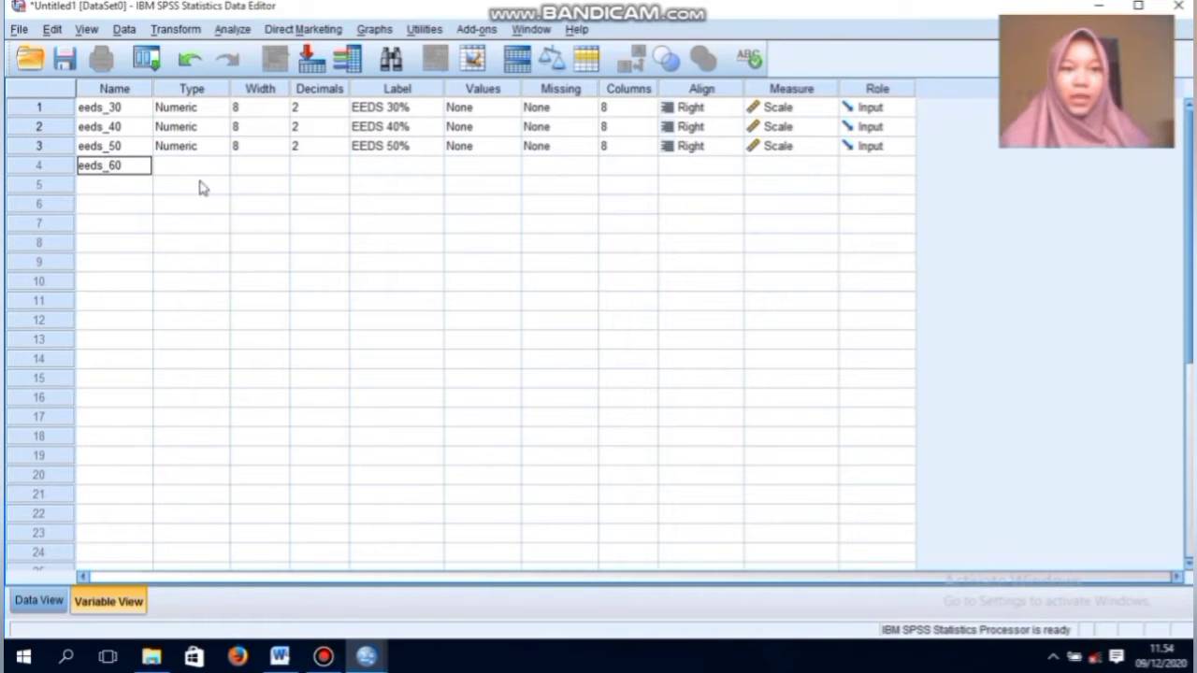
click(322, 164)
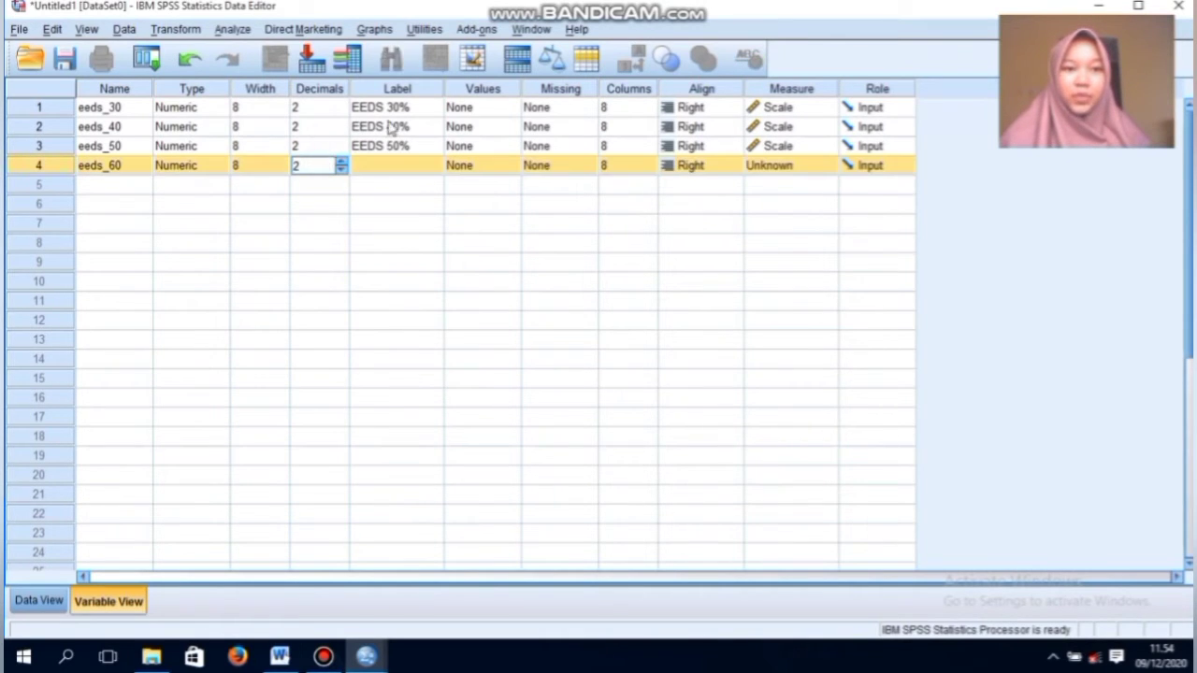
Step: Label the eeds_60 variable "EEDS 60%" and set its measurement level to Scale
click(407, 165)
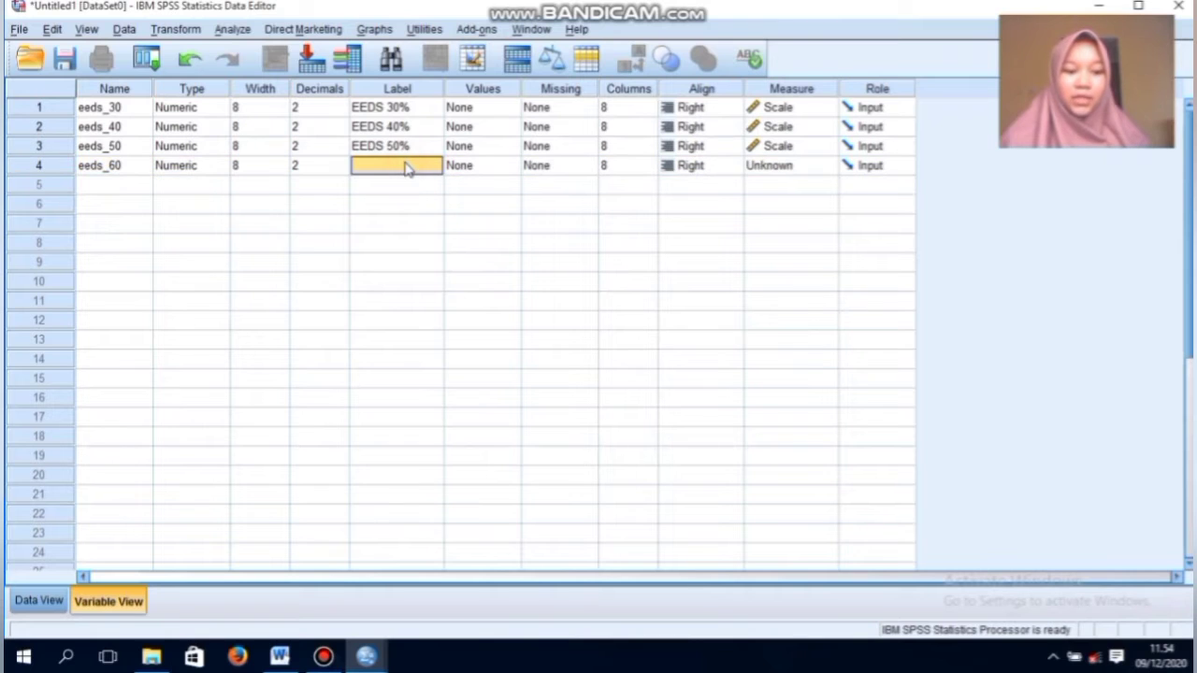
click(407, 166)
text(EED)
text(S)
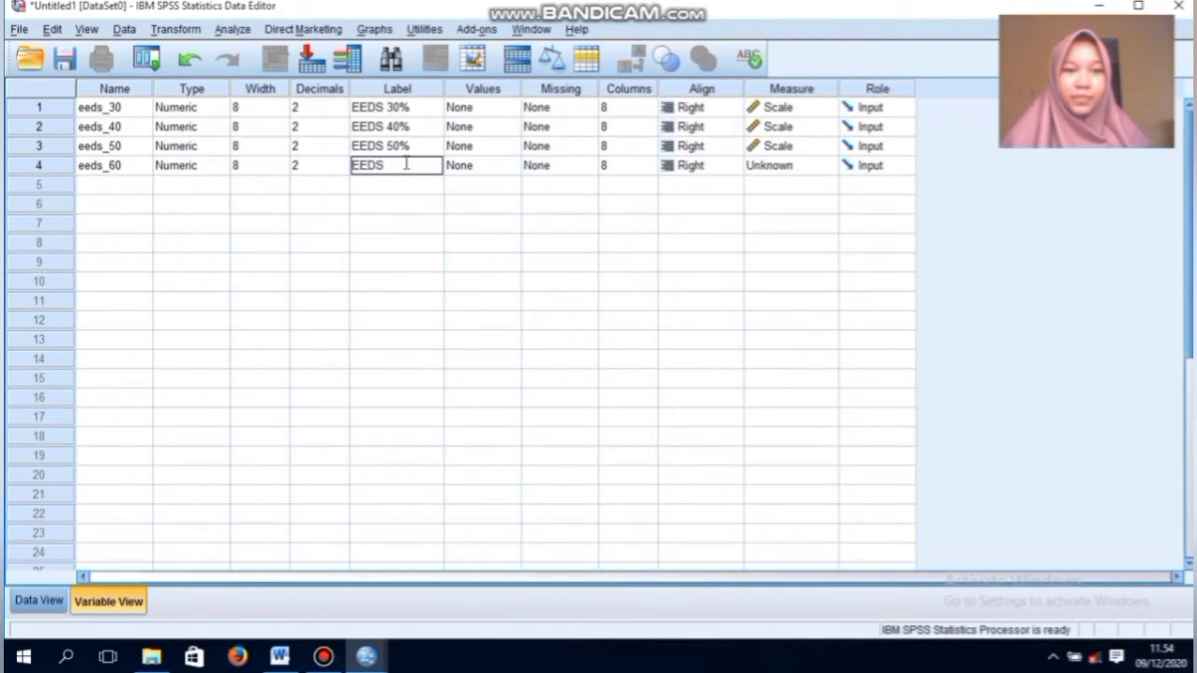
text( 60)
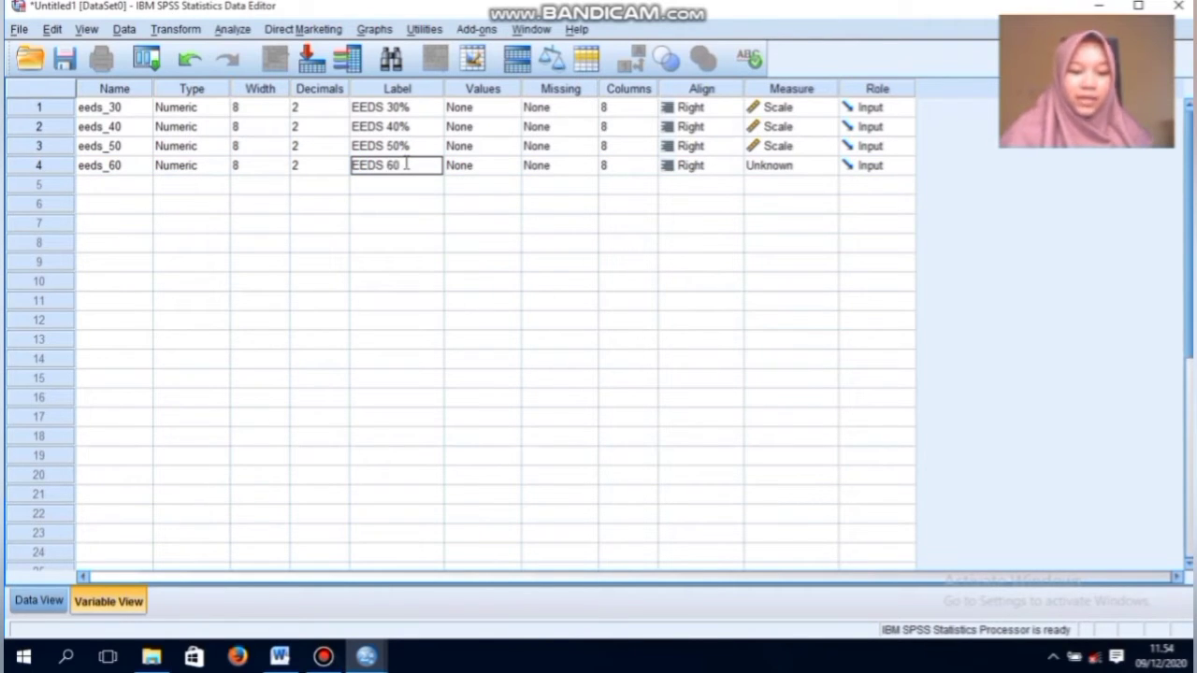
text(%)
key(BackSpace)
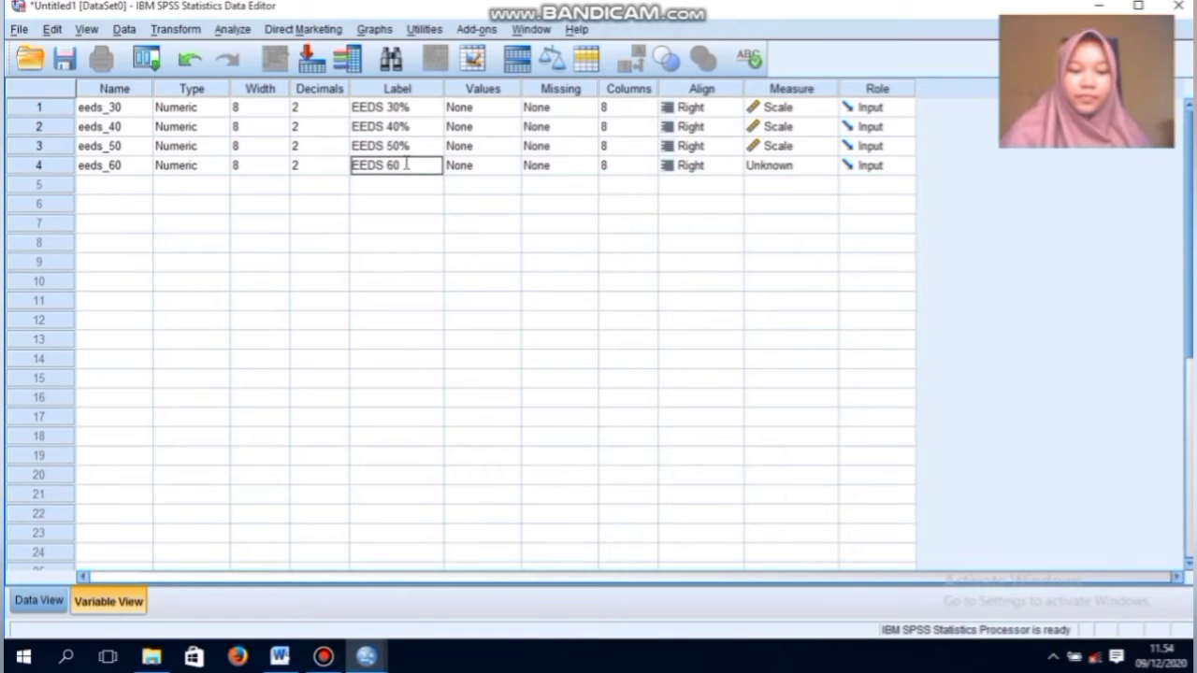
text(%)
key(BackSpace)
text(%)
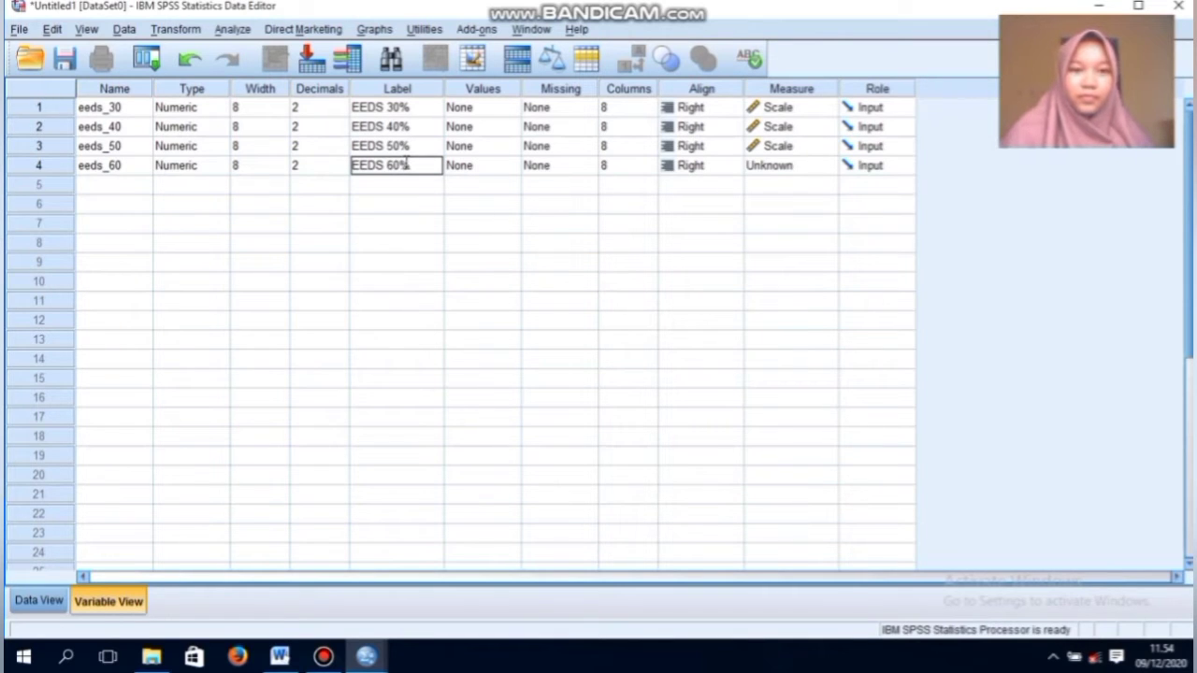
click(794, 166)
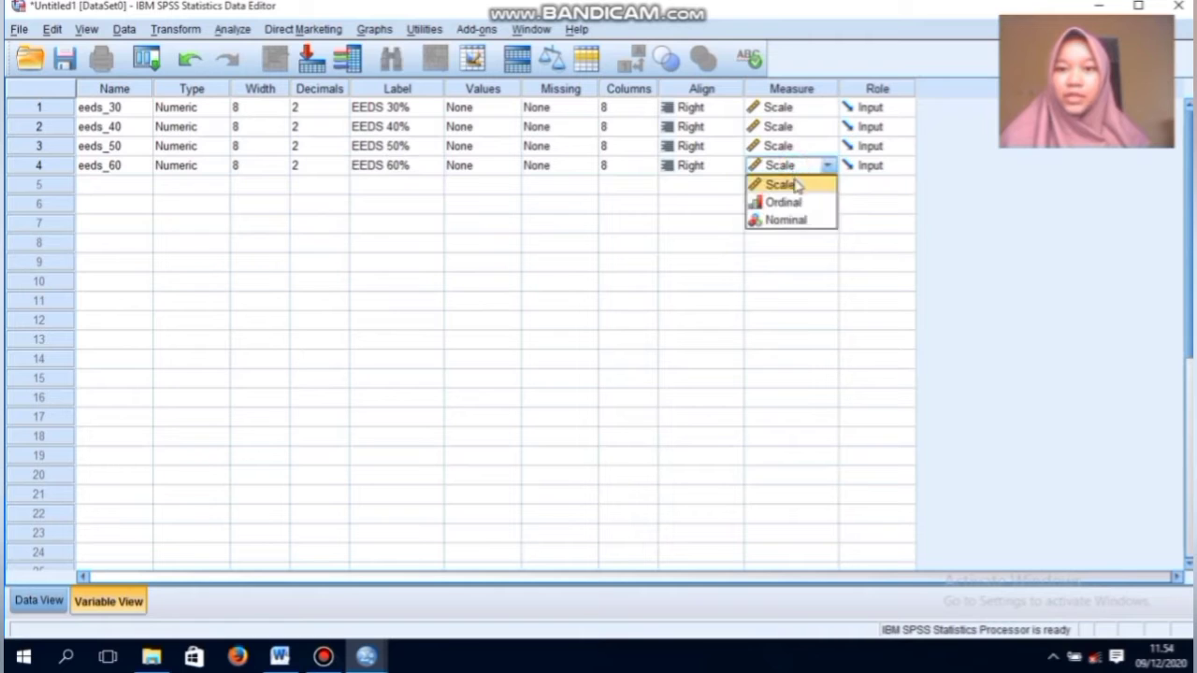
click(798, 186)
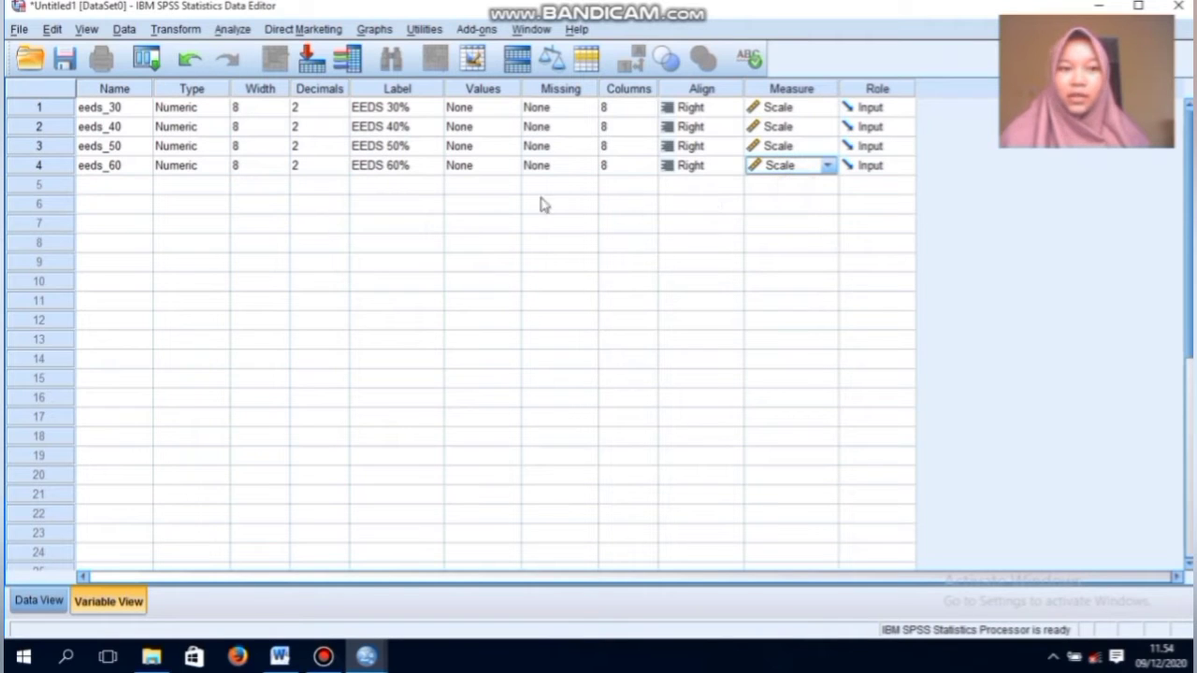
Step: Define a fifth variable in row 5 with the name eeds_70
click(131, 187)
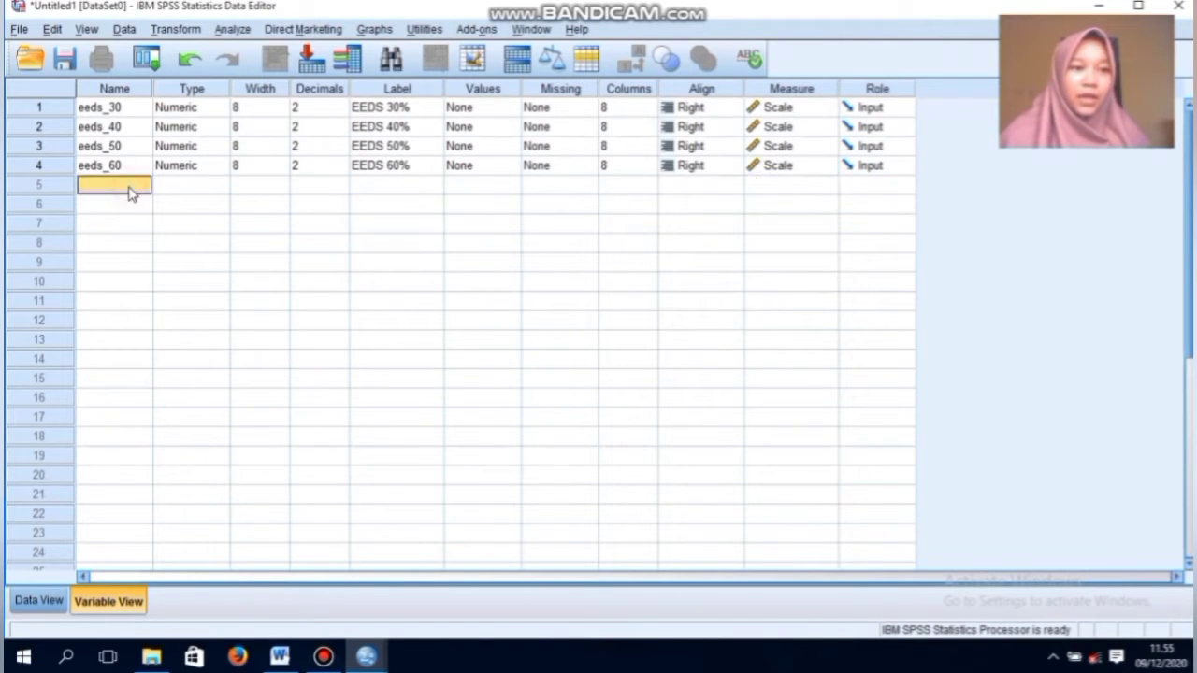
click(131, 187)
text(eeds)
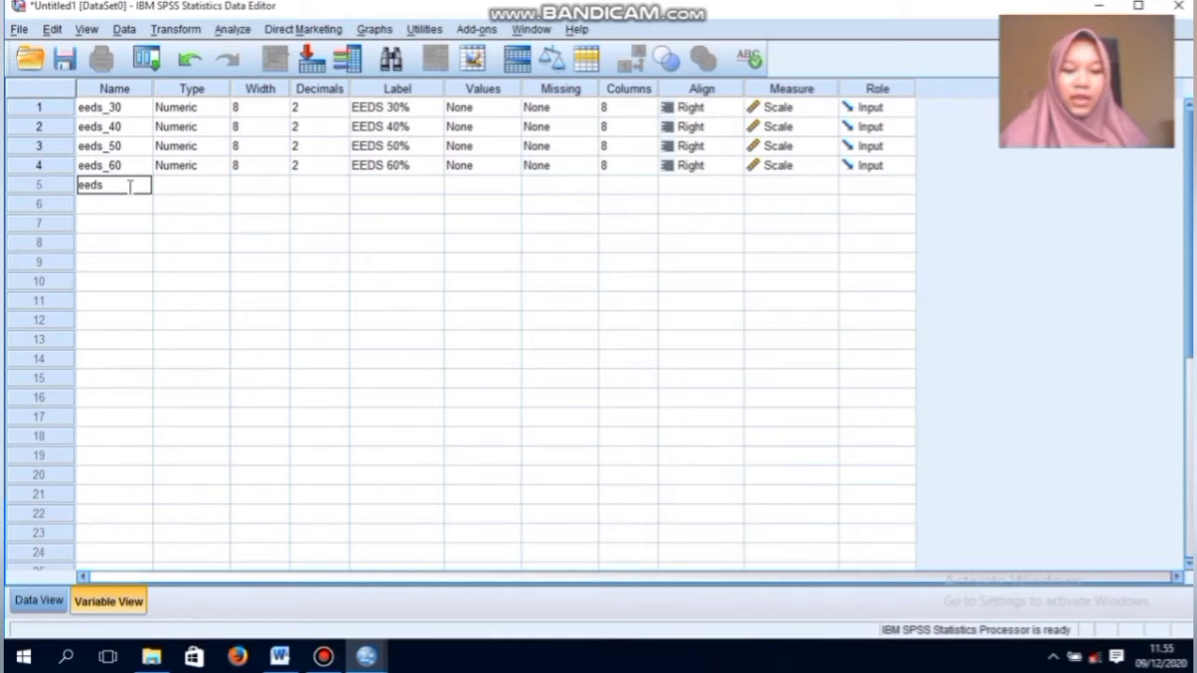
text(-)
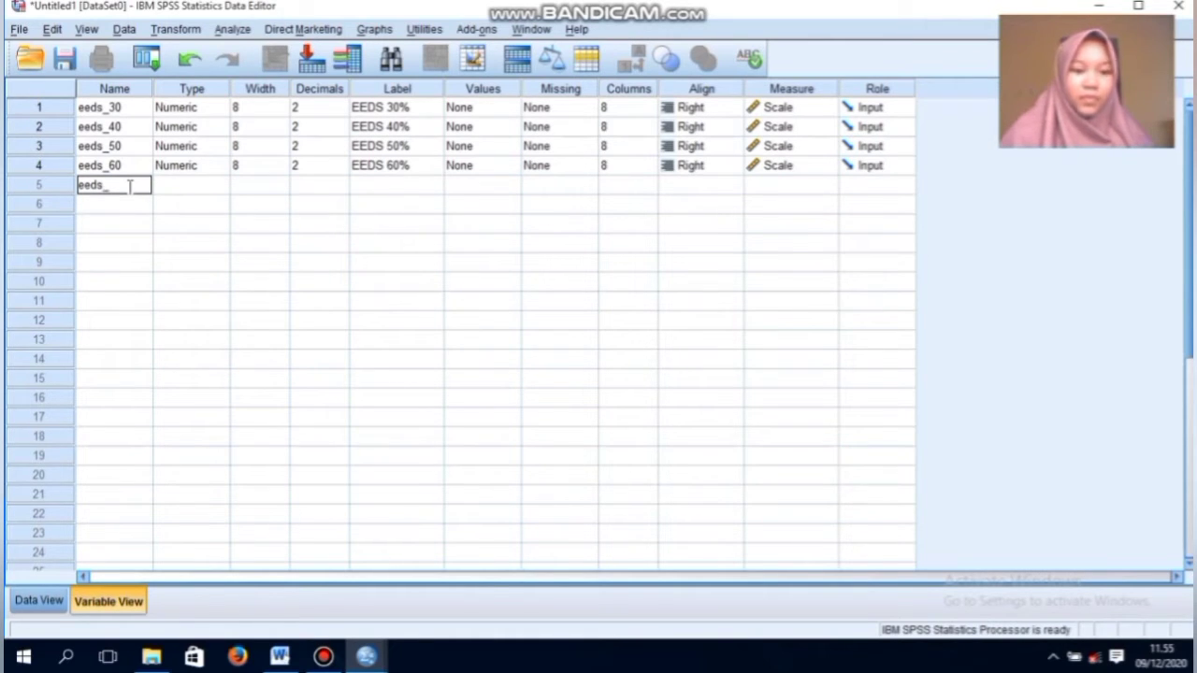
text(70)
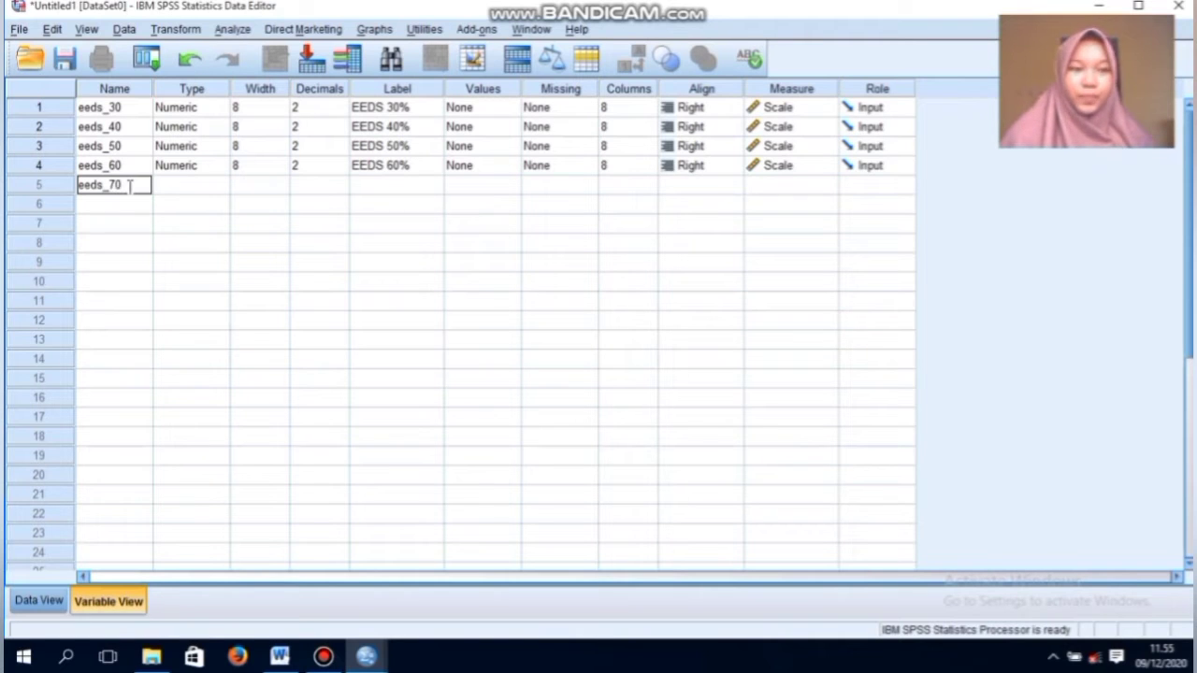
click(294, 190)
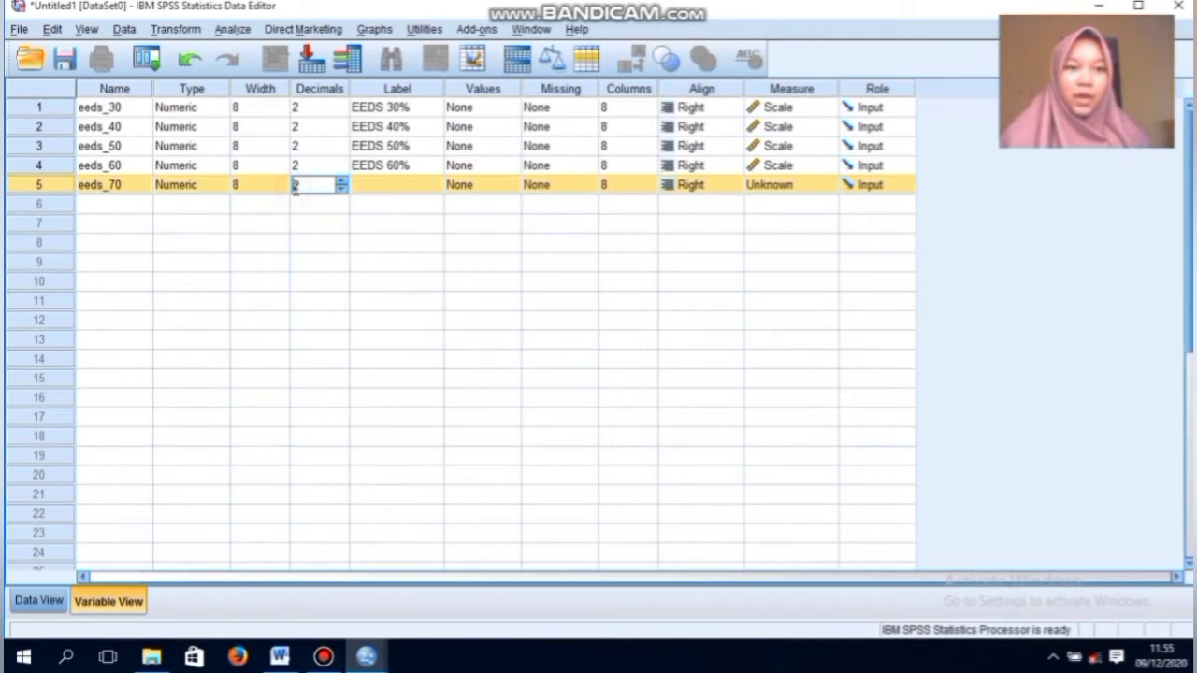
Step: Label the eeds_70 variable "EEDS 70%" and set its measurement level to Scale
click(392, 184)
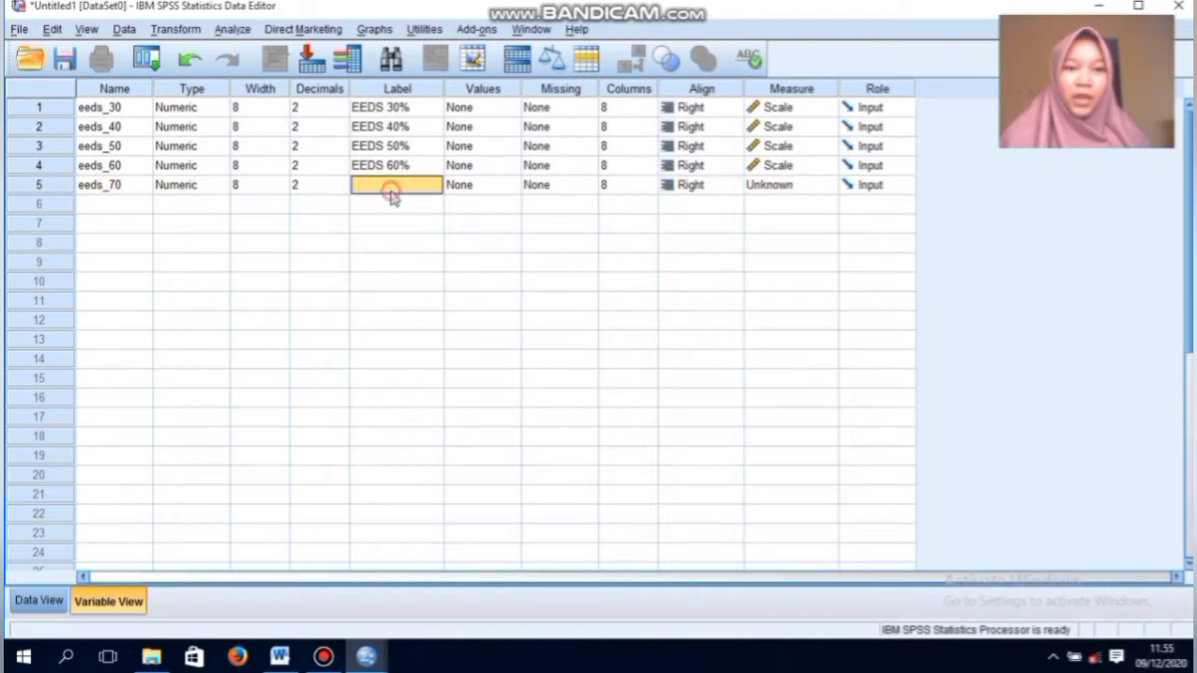
click(391, 189)
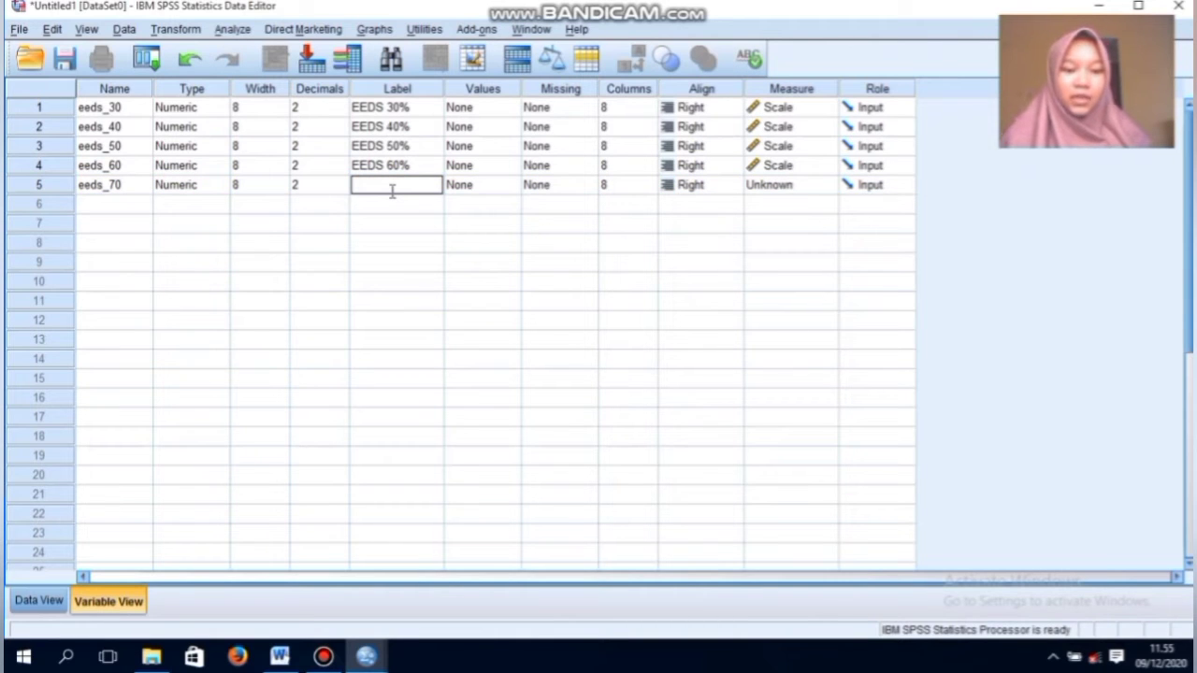
text(EEDS)
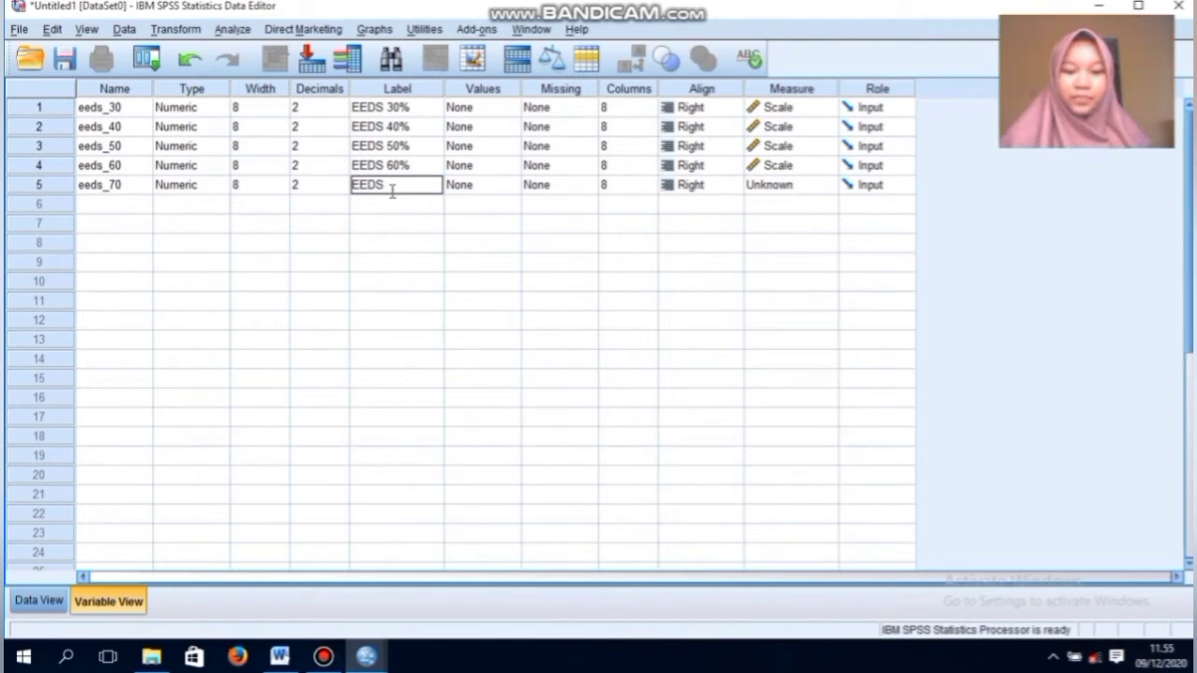
text( 70)
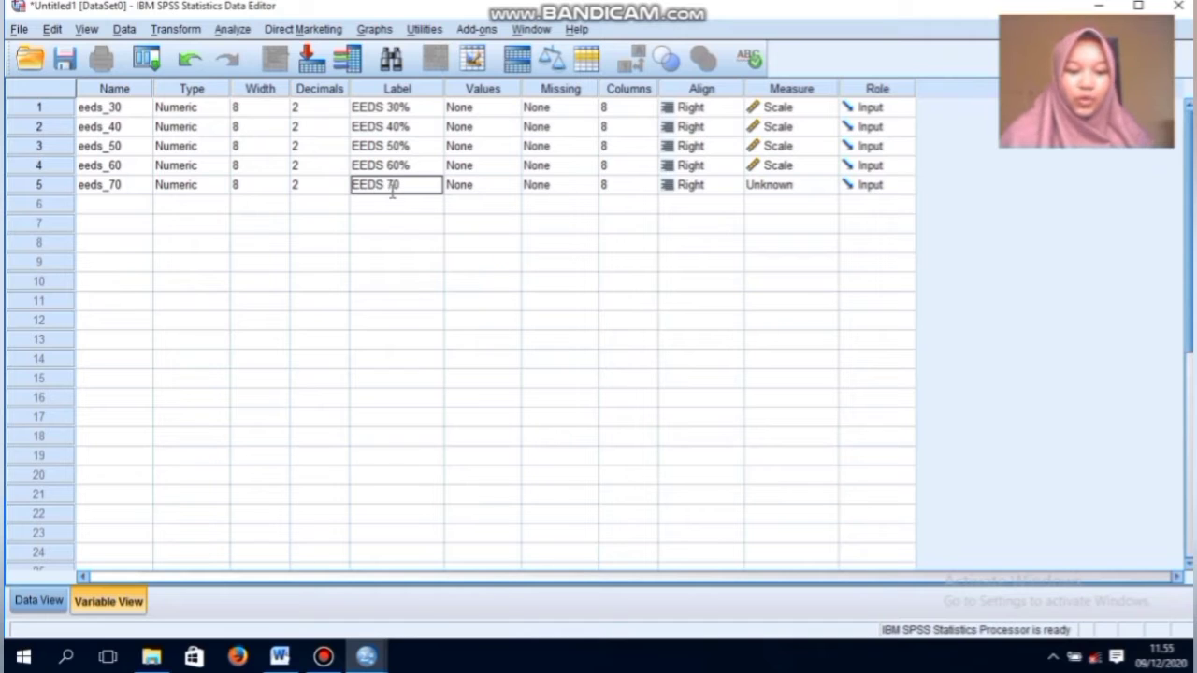
text(%)
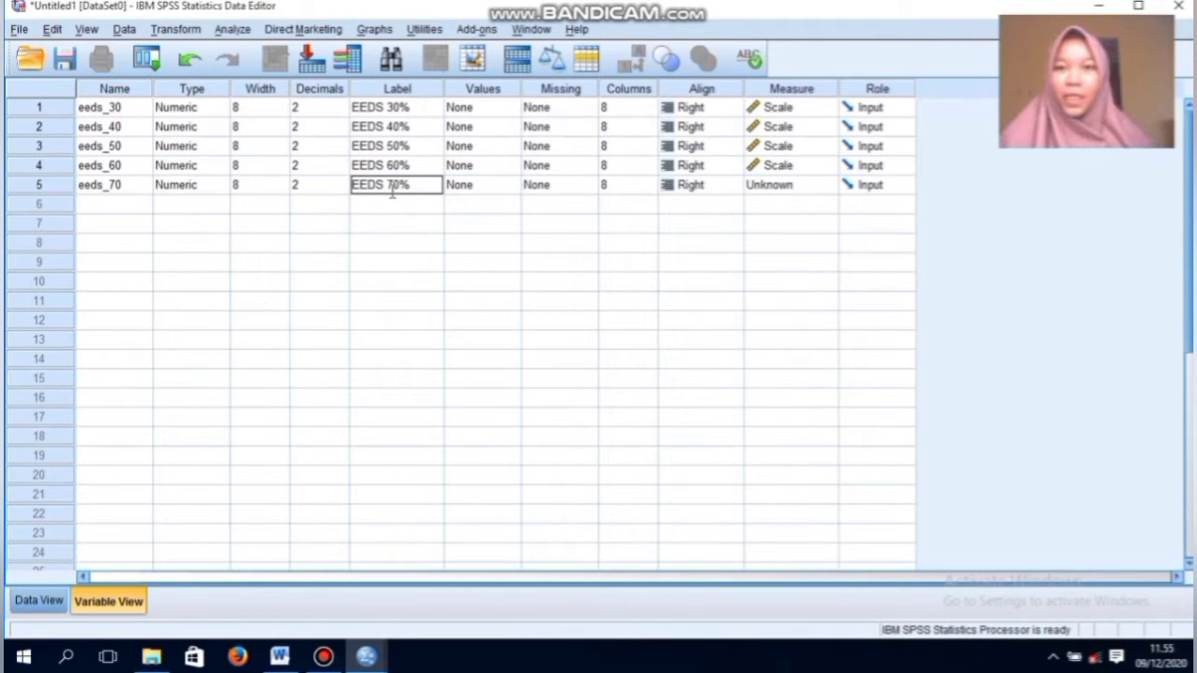
click(763, 187)
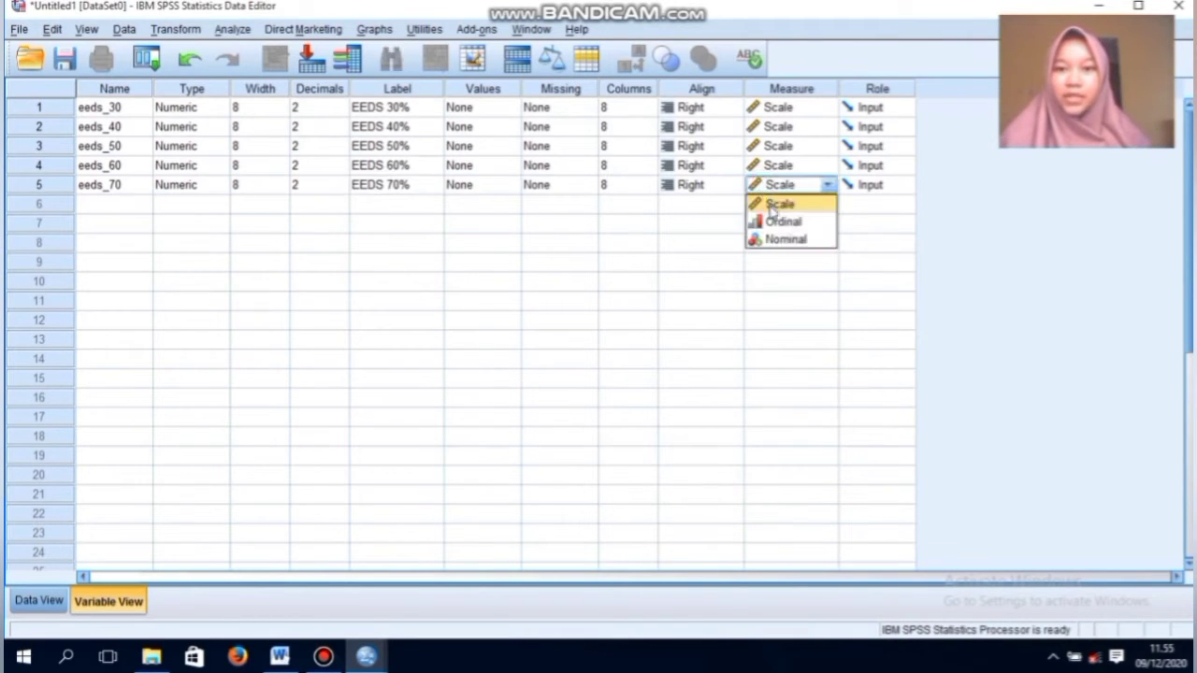
click(771, 204)
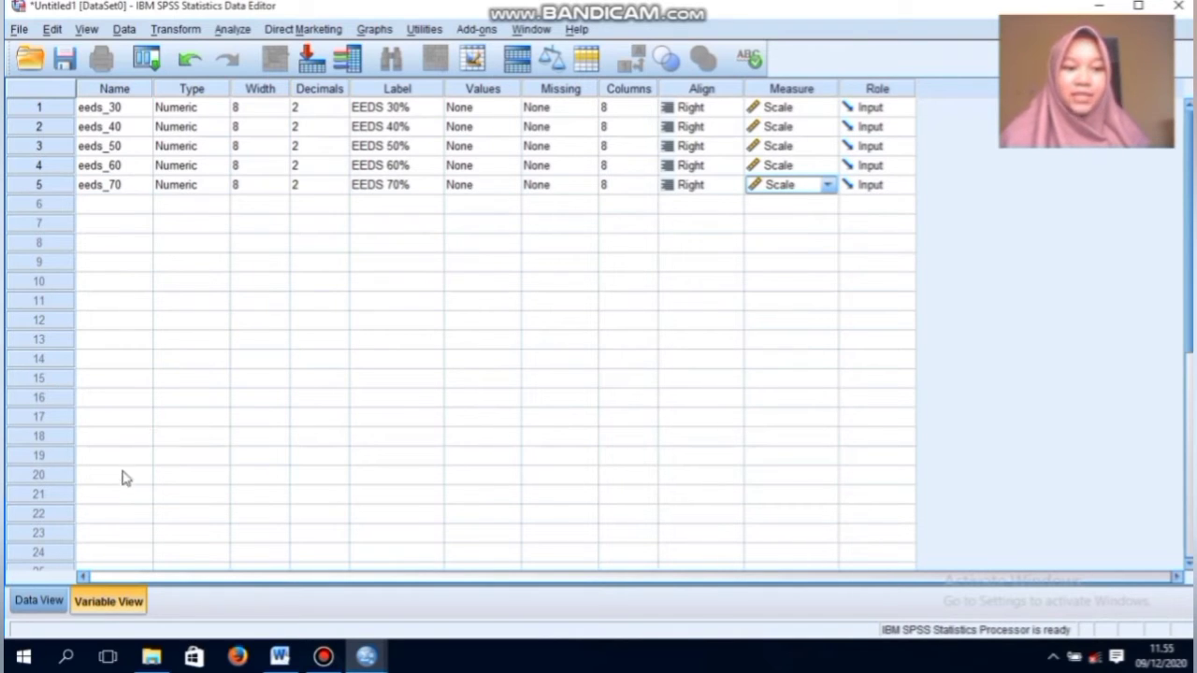
Step: Enter the data values 2,67, 2,12, 2,46, 3,01 and 2,35 in rows 1 to 5 of the eeds_30 column
click(54, 601)
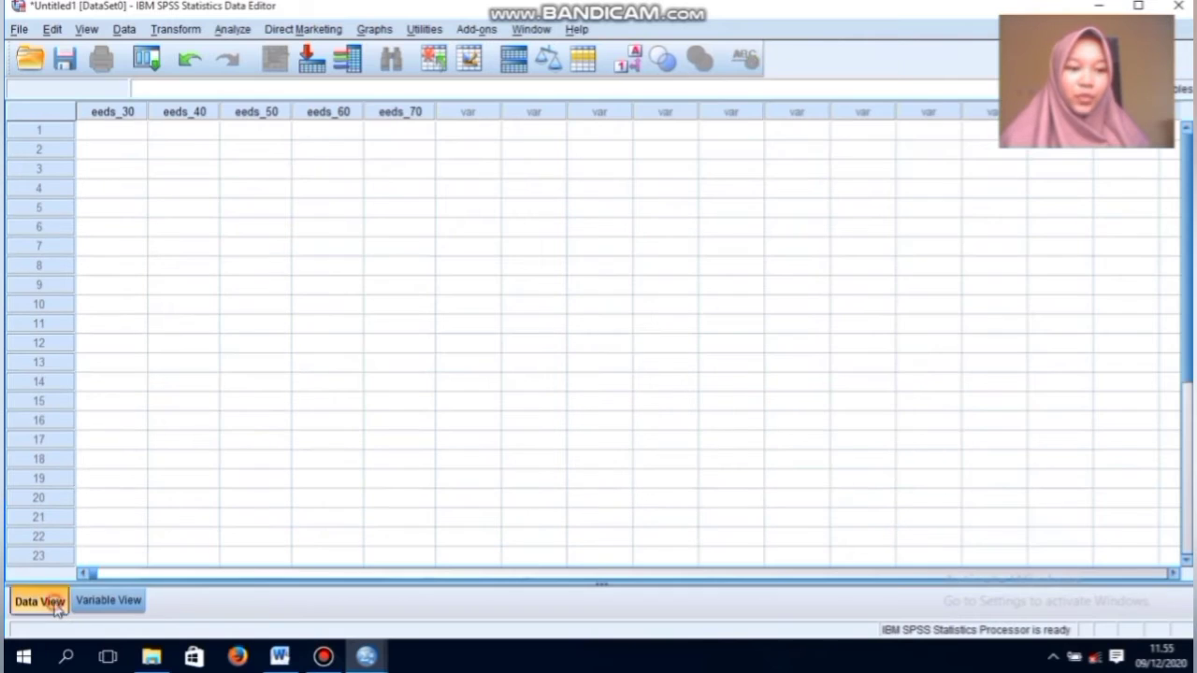
click(111, 134)
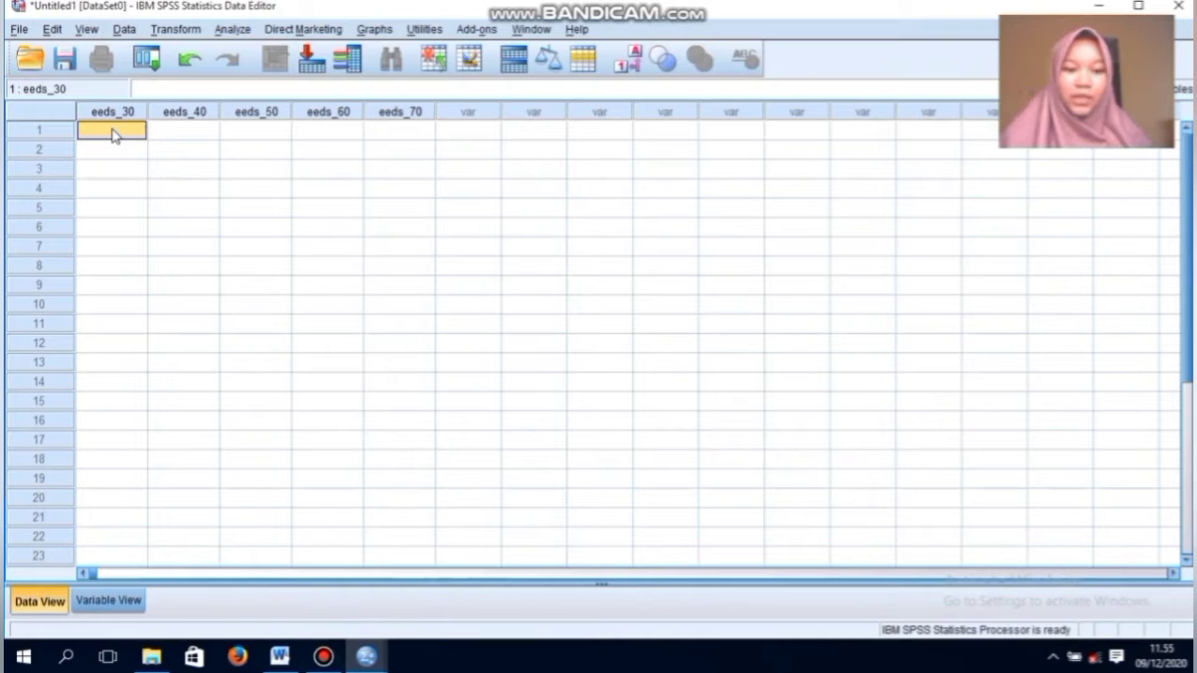
text(2)
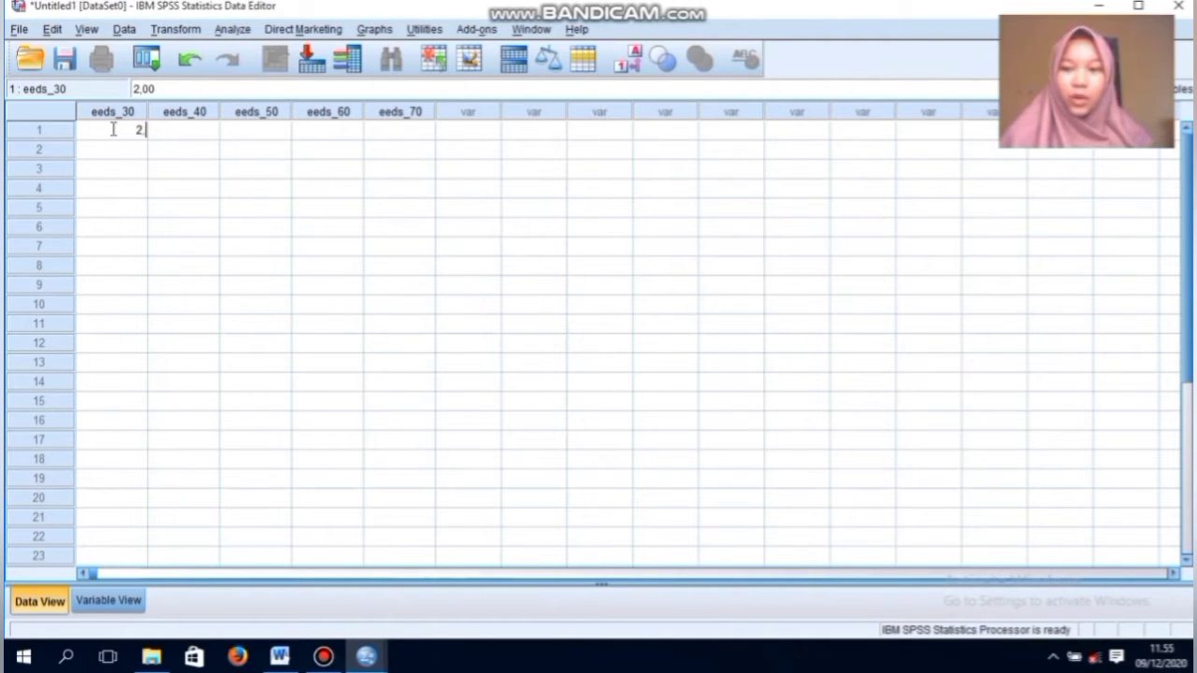
text(,67)
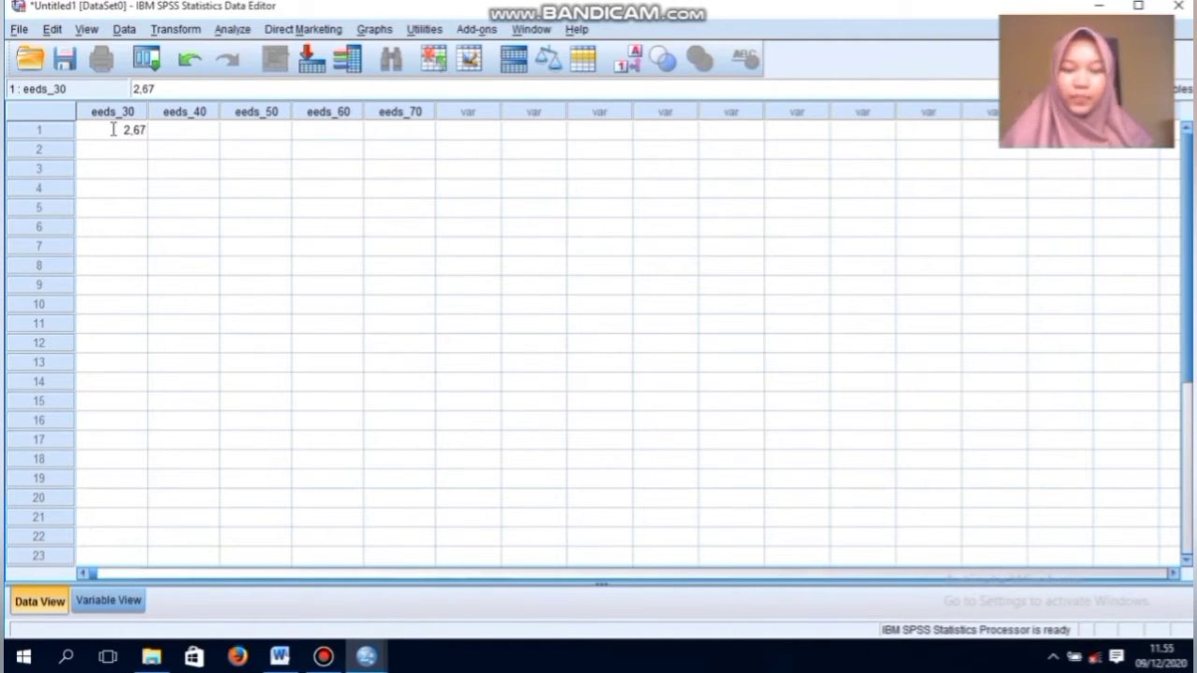
key(Return)
text(2,12)
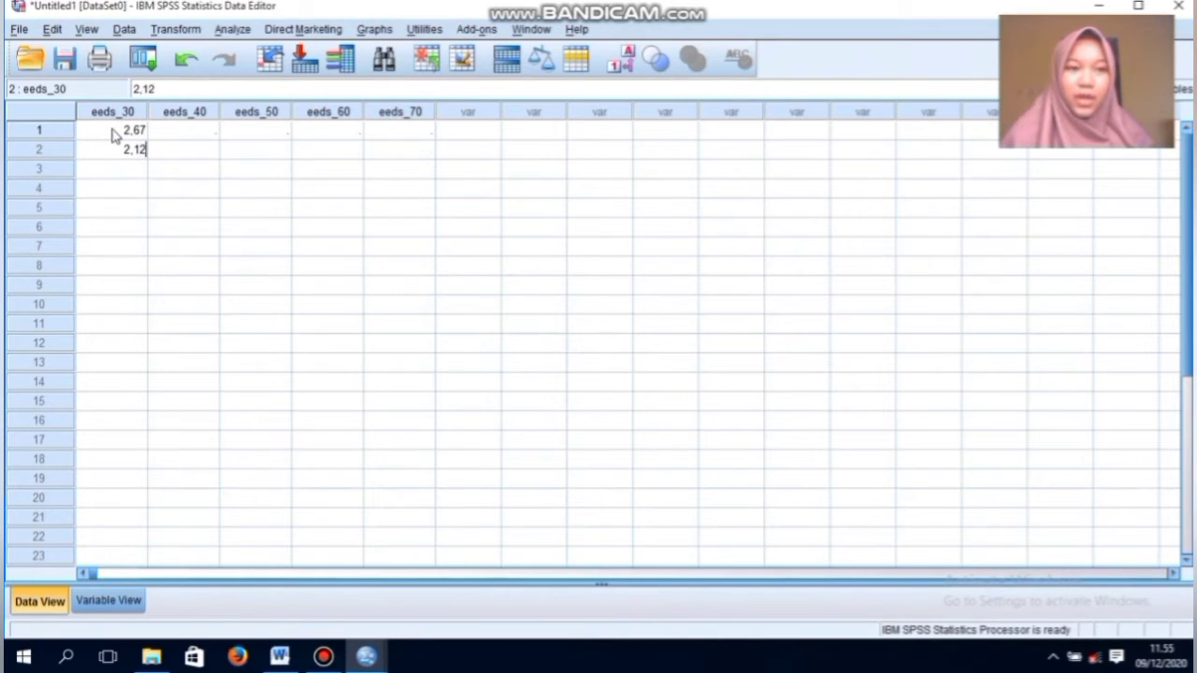
key(Return)
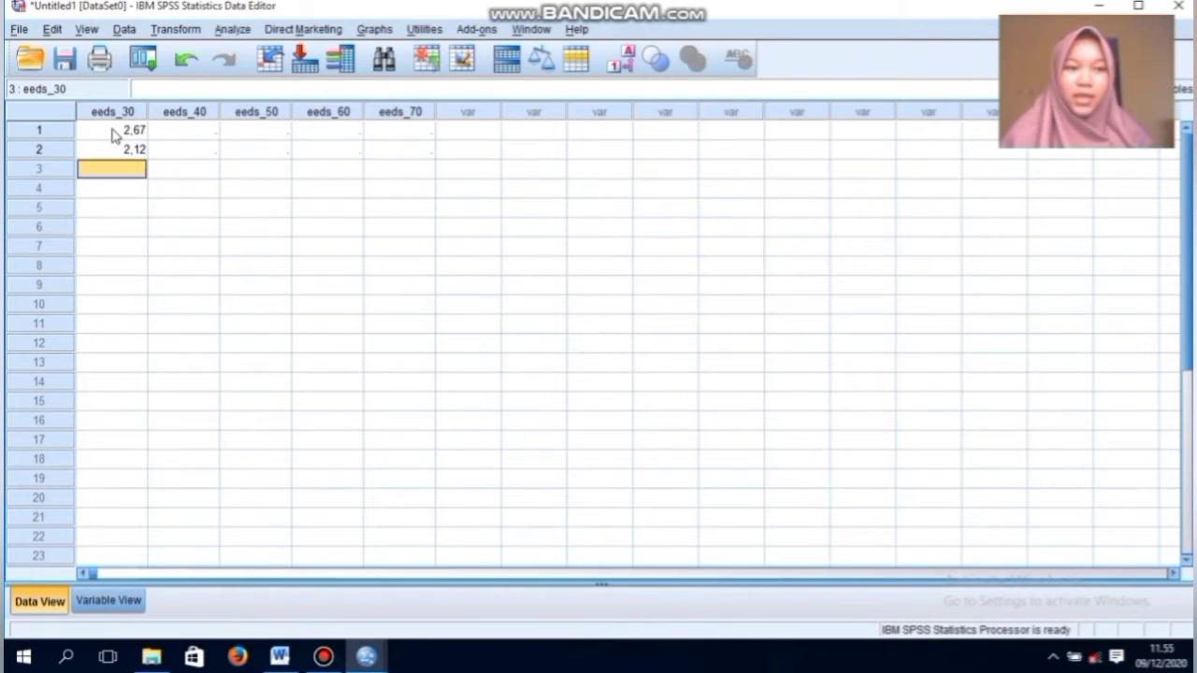
text(2)
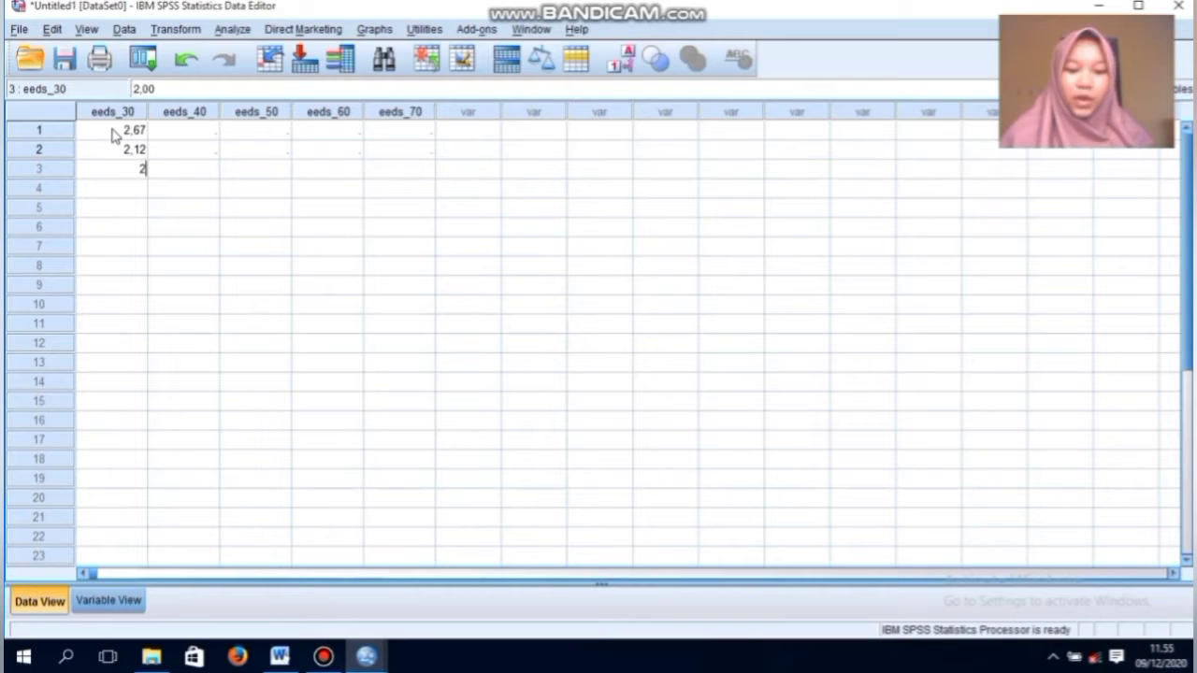
text(,)
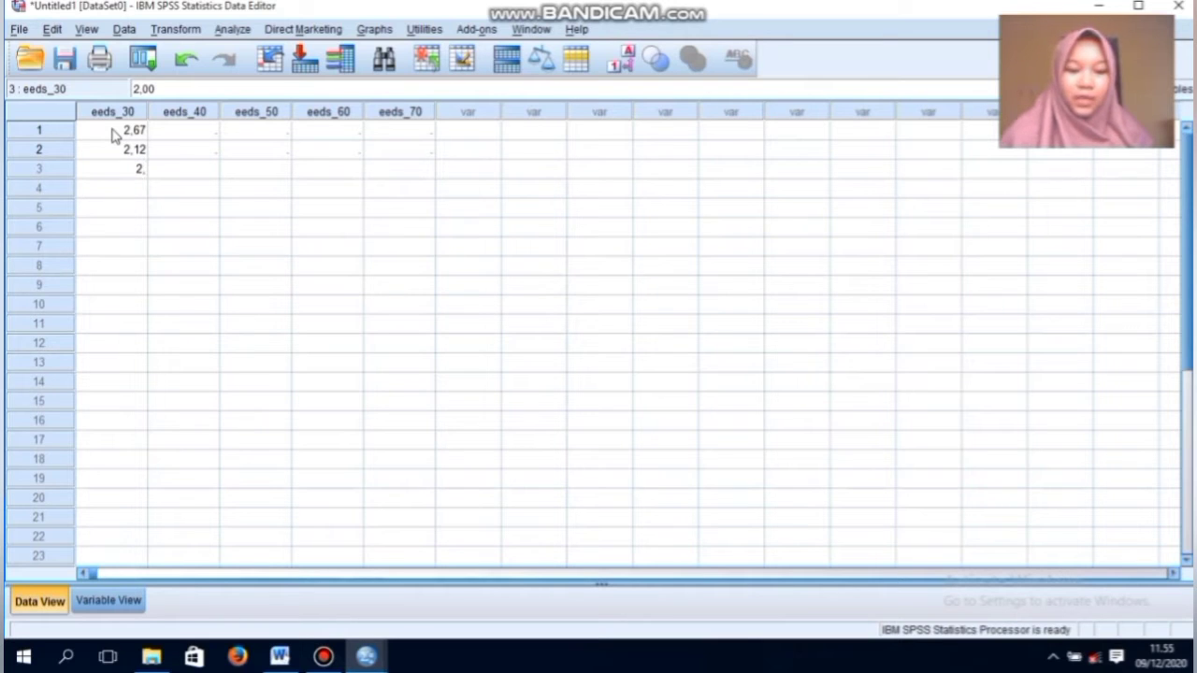
text(46)
key(Return)
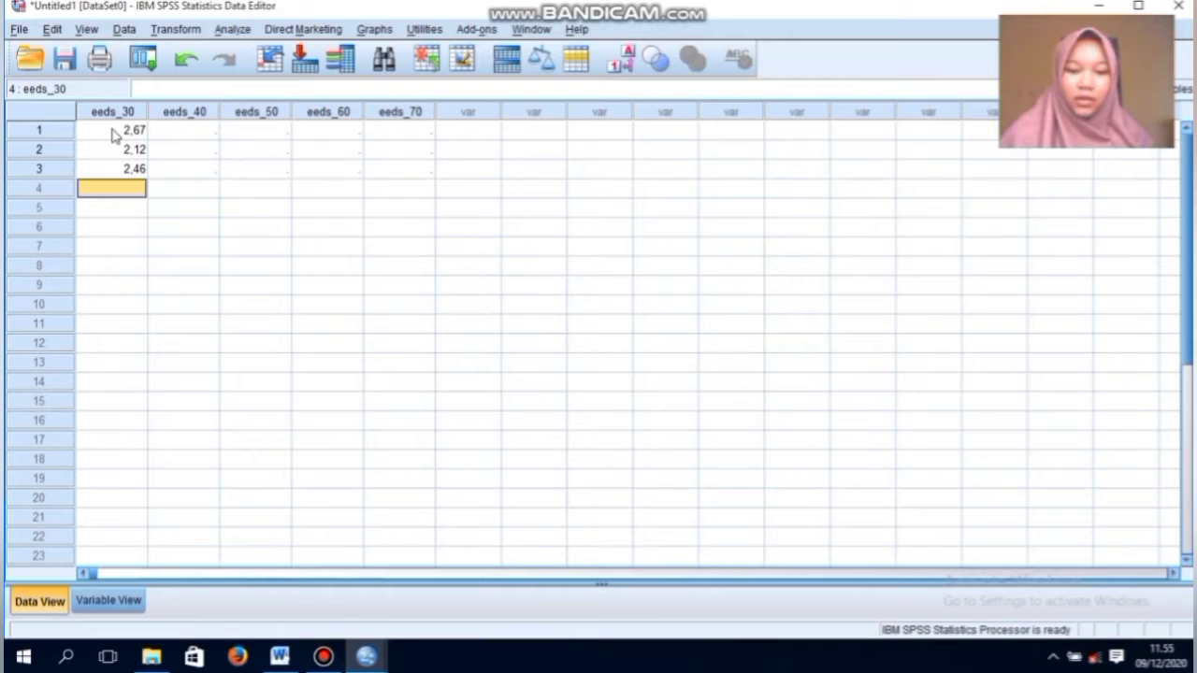
text(3,01)
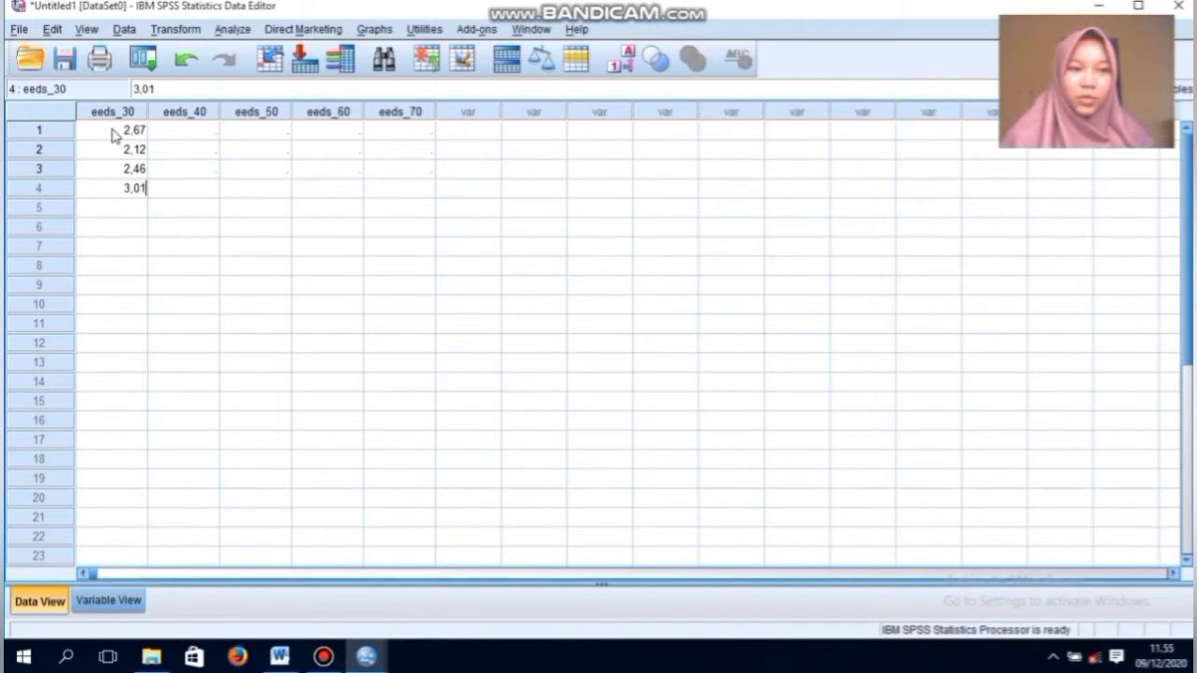
key(Return)
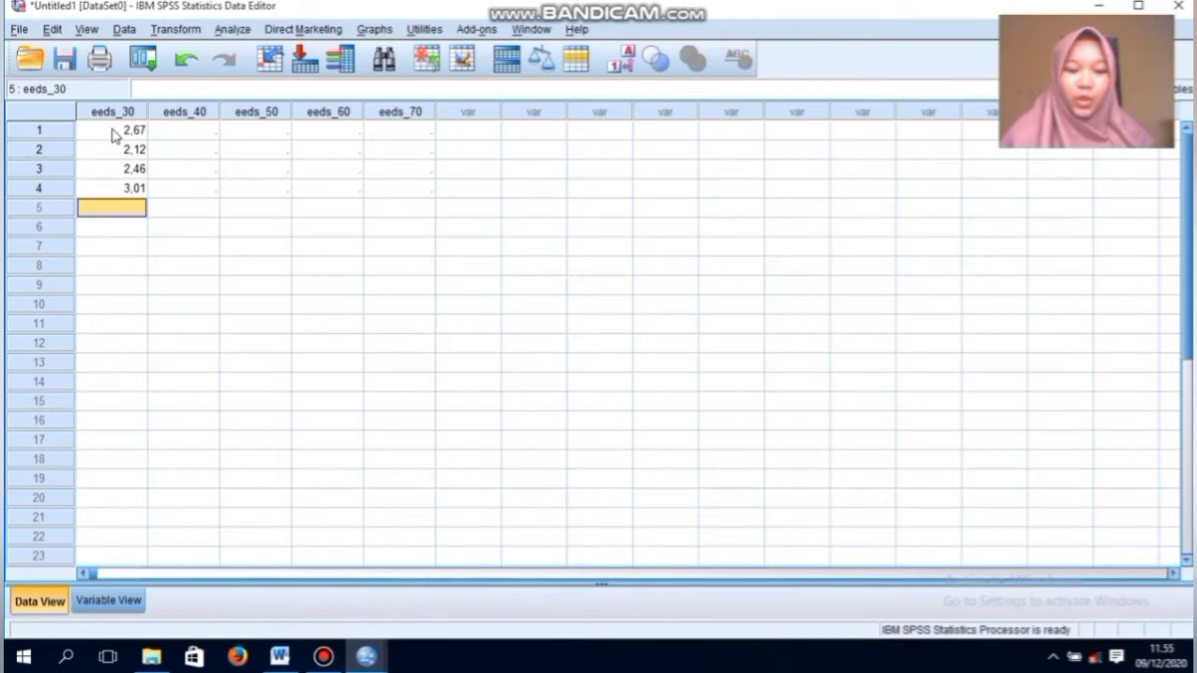
text(2,3)
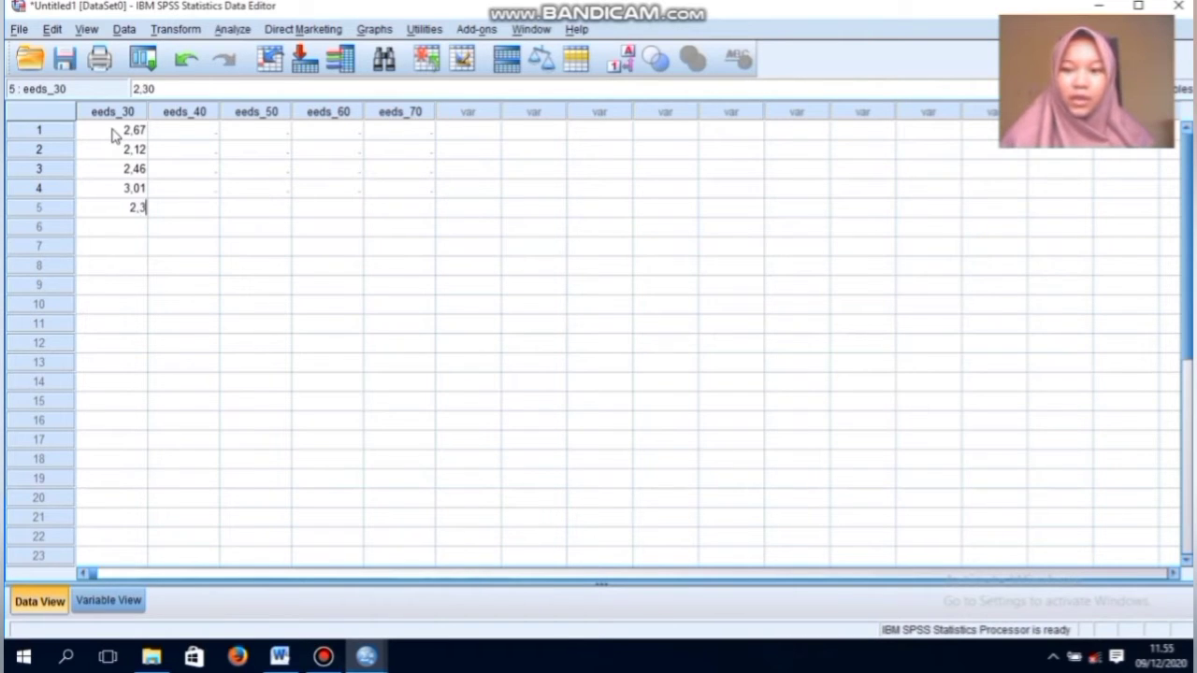
text(5)
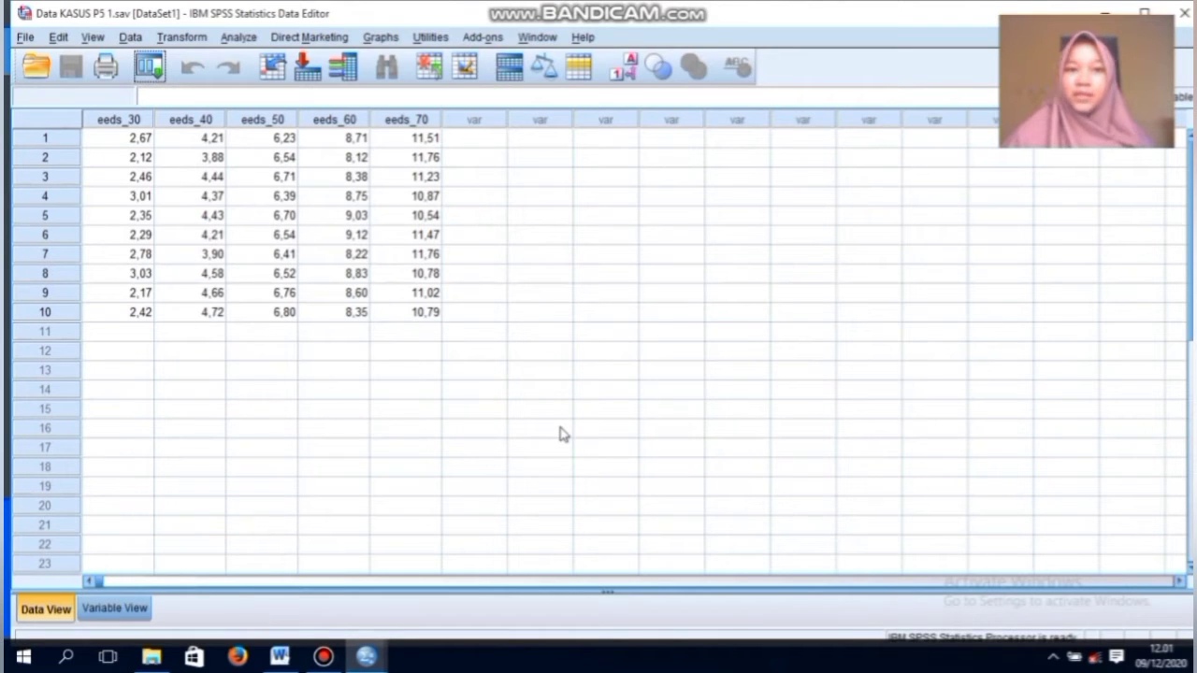
Step: Start an Explore analysis and add EEDS 30%, EEDS 40%, EEDS 50%, EEDS 60% and EEDS 70% to the dependent list
click(240, 39)
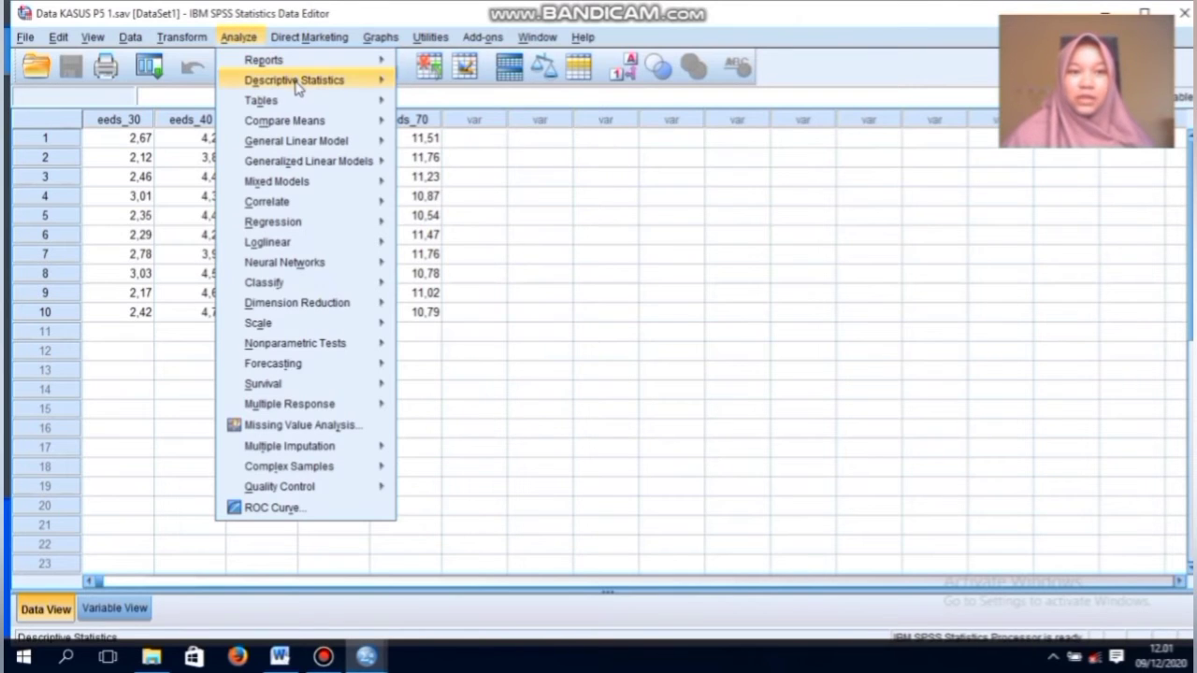
mouse_move(296, 84)
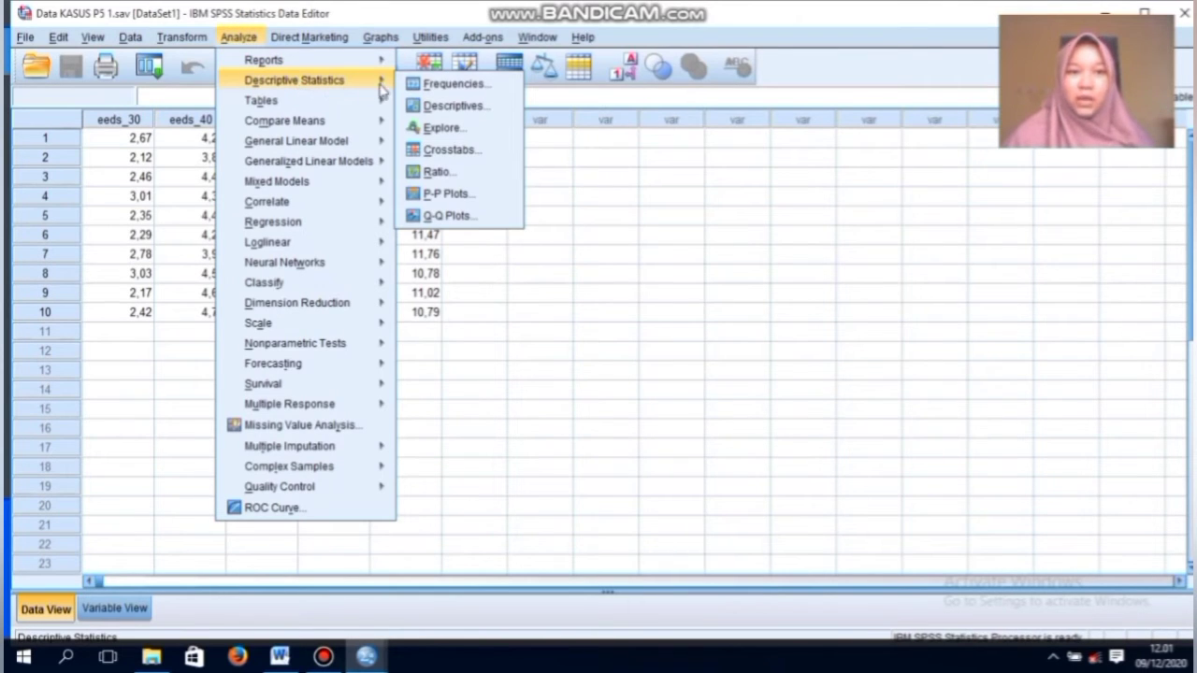
click(471, 132)
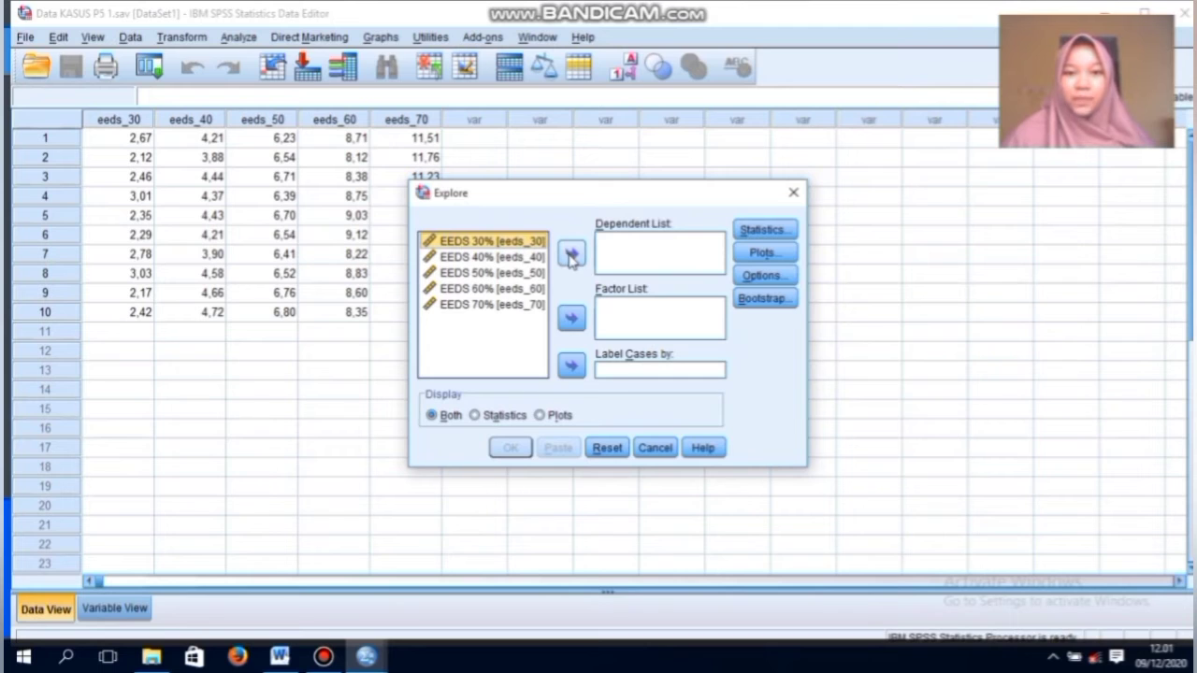
click(572, 255)
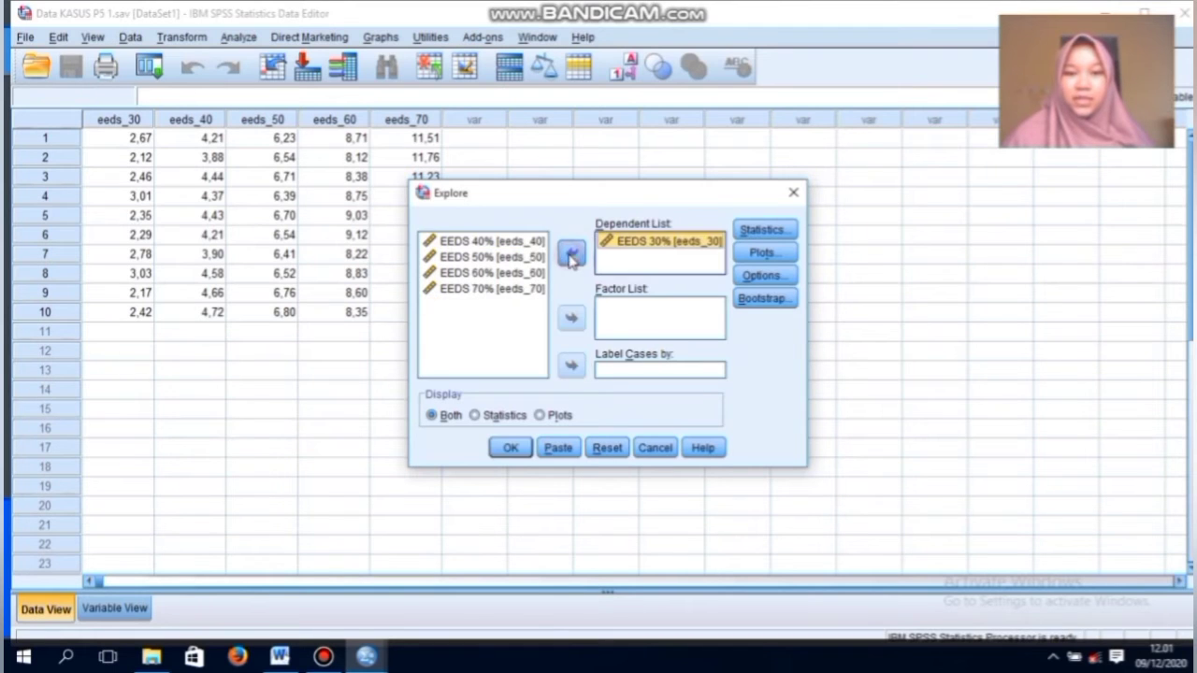
click(512, 243)
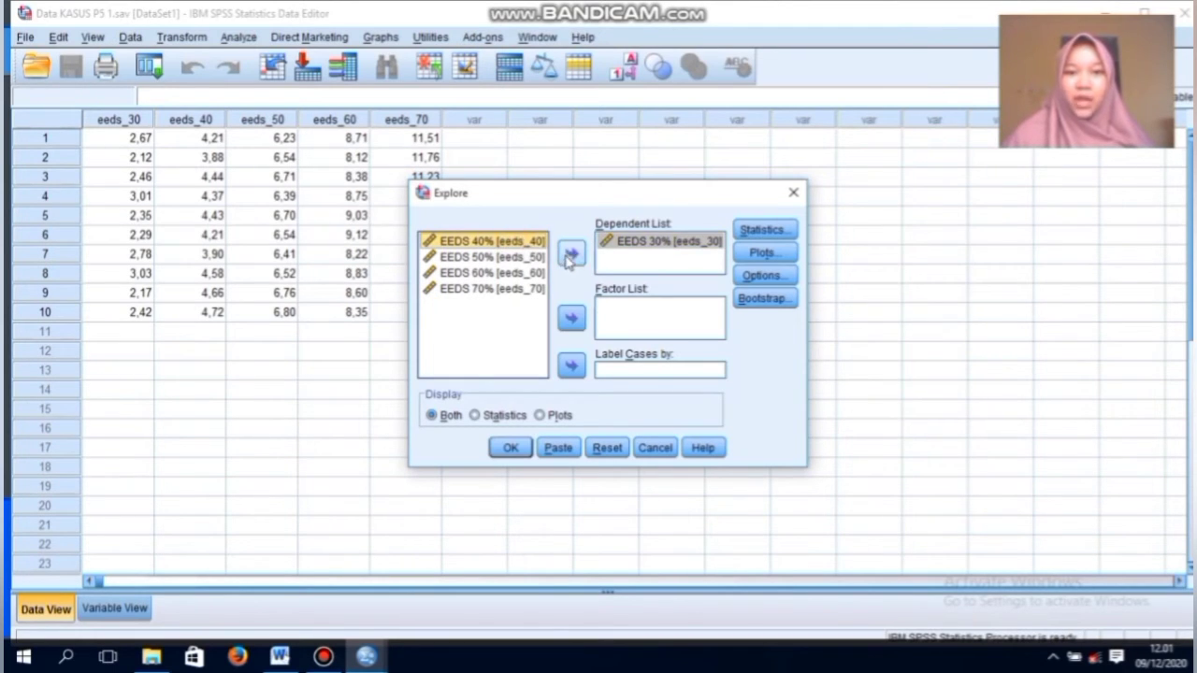
click(571, 255)
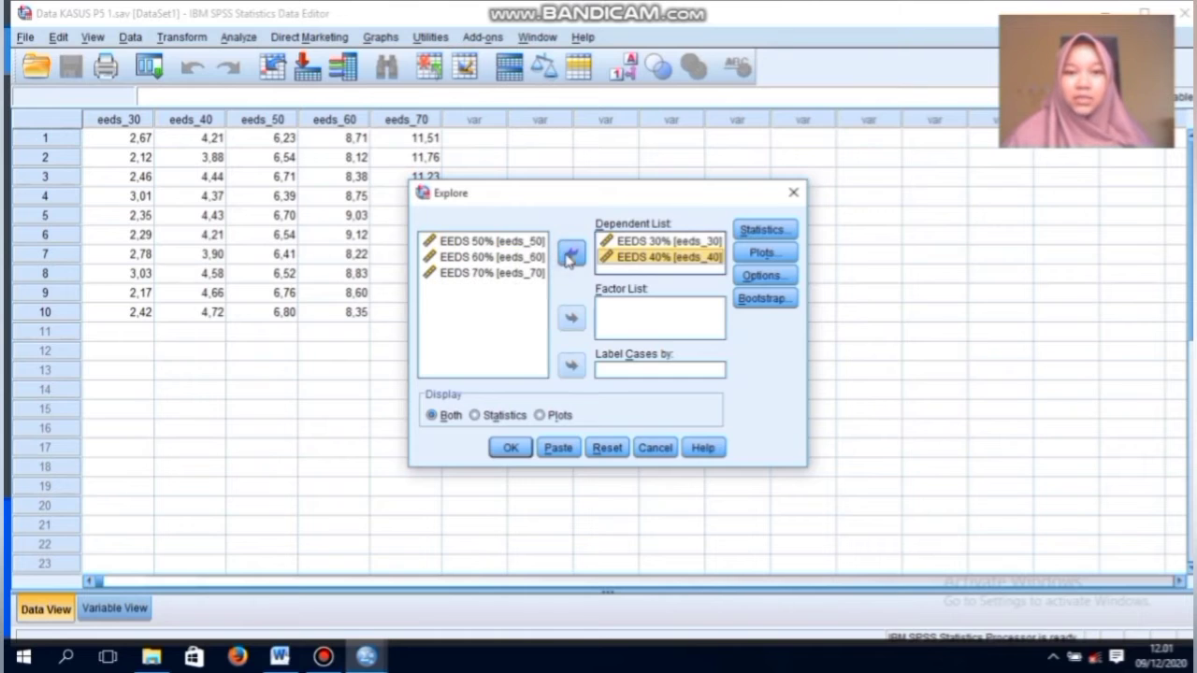
click(510, 245)
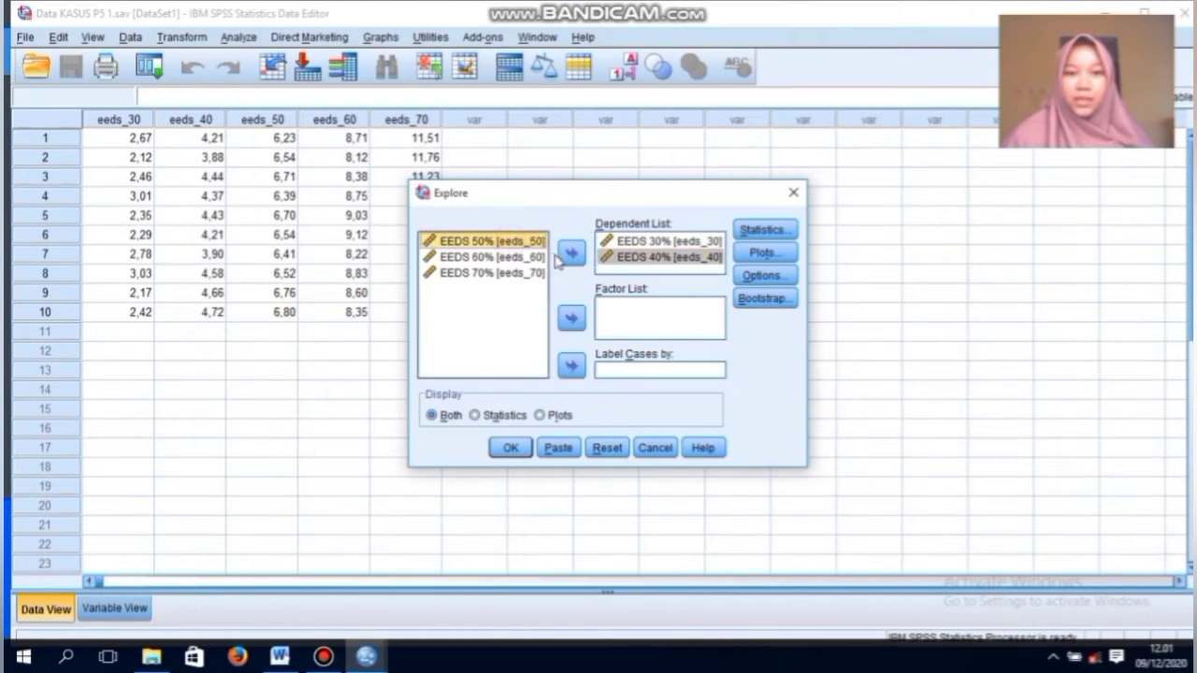
click(570, 254)
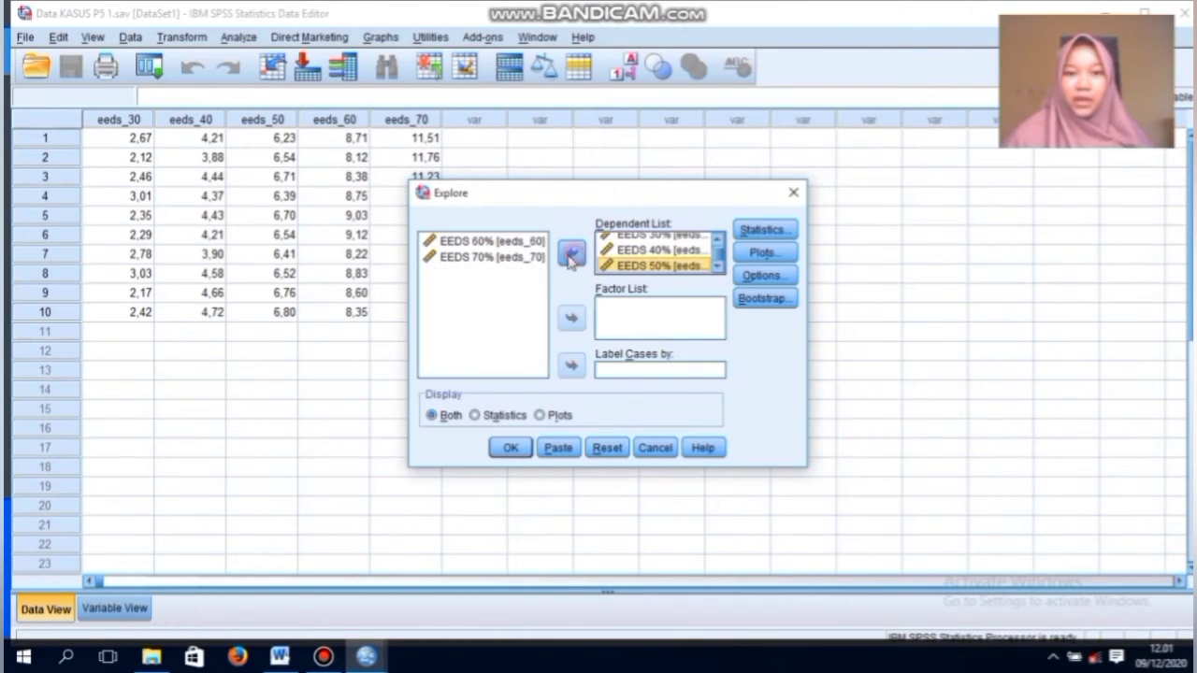
click(505, 244)
click(571, 253)
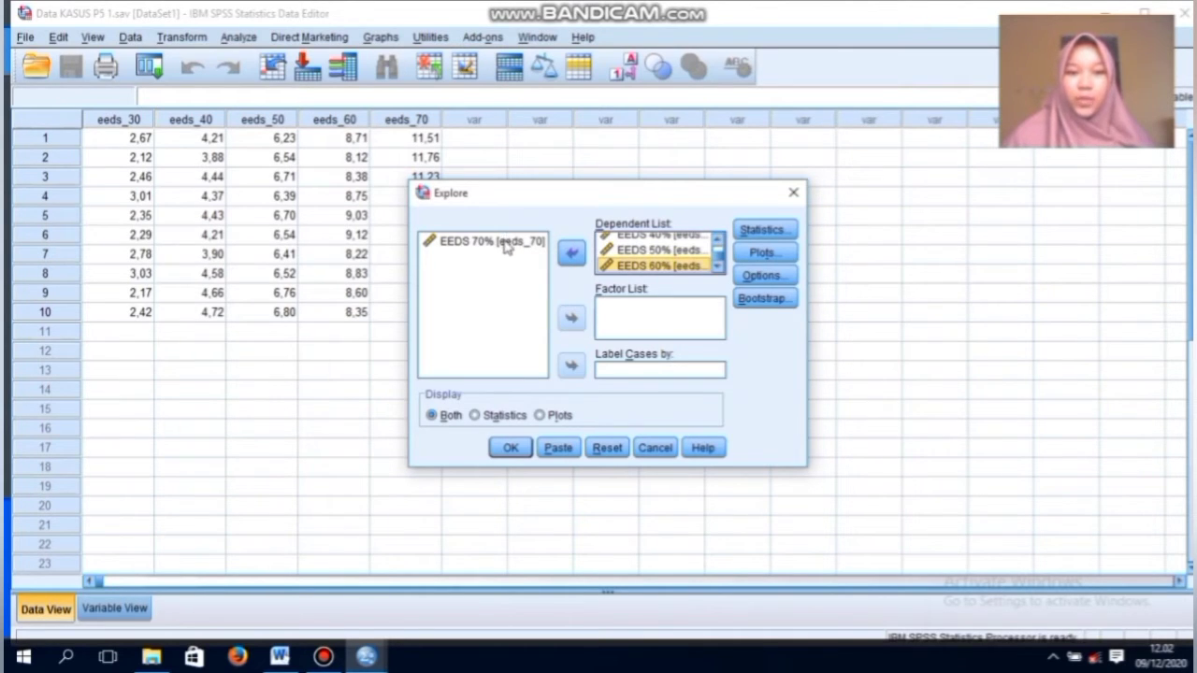
click(506, 243)
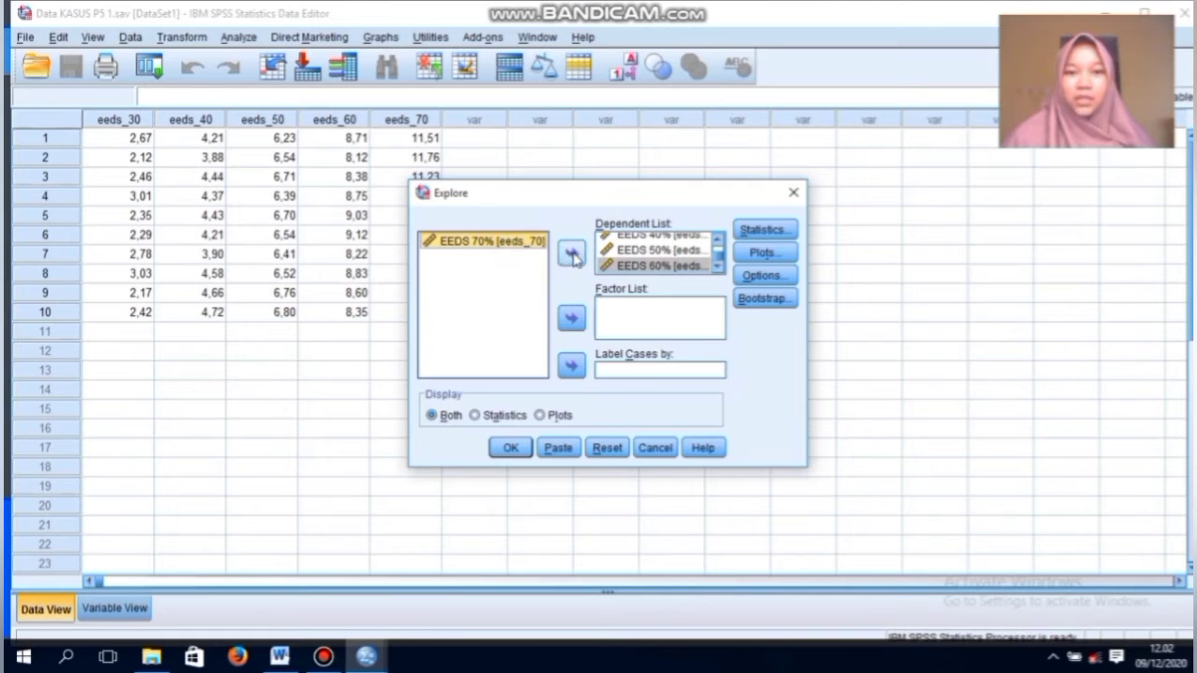
click(573, 254)
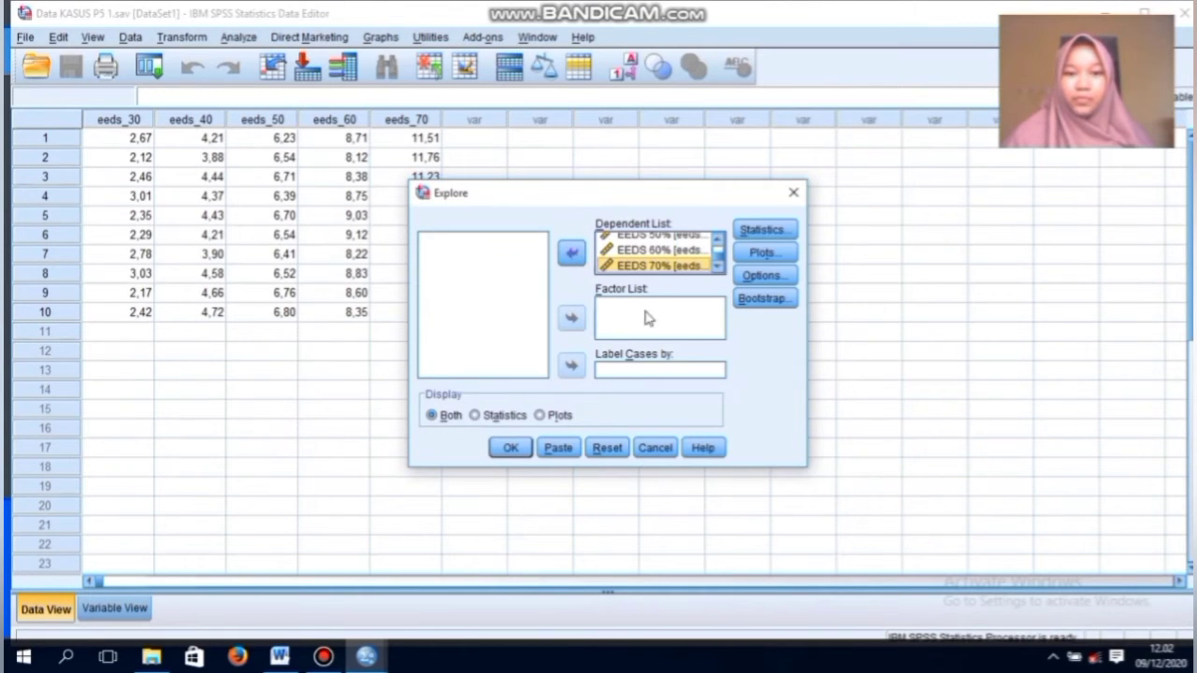
Step: Run Explore displaying plots only, with normality plots with tests enabled, boxplots set to None and stem-and-leaf disabled
click(540, 415)
click(772, 262)
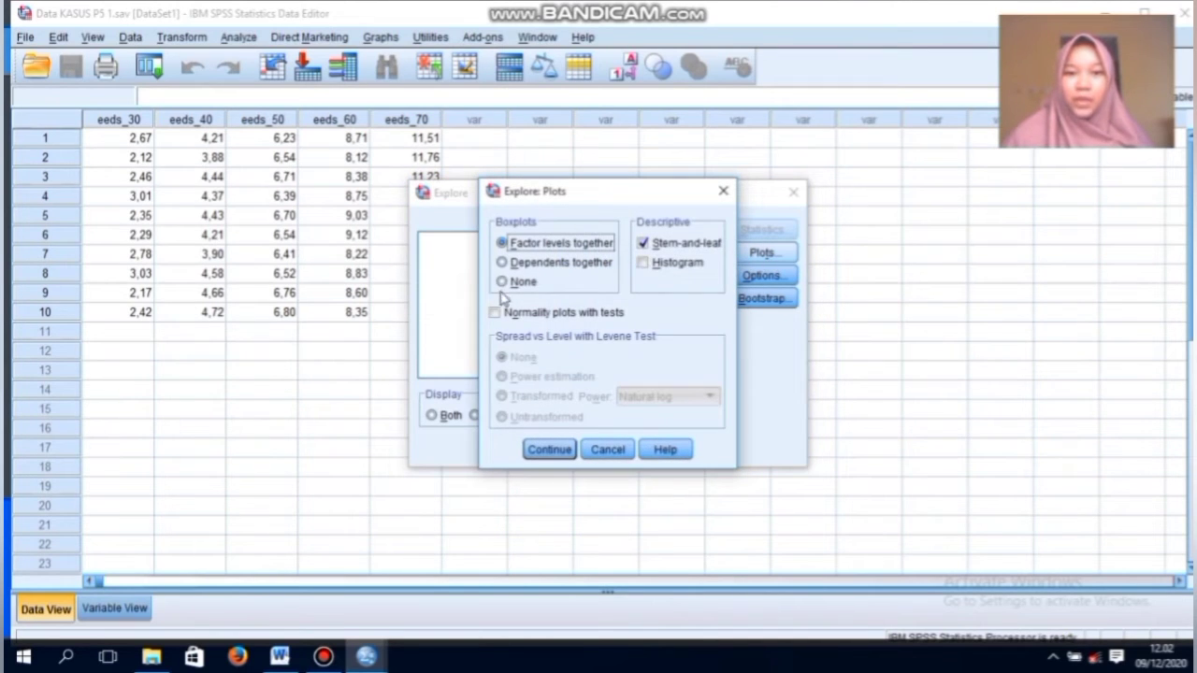
click(502, 282)
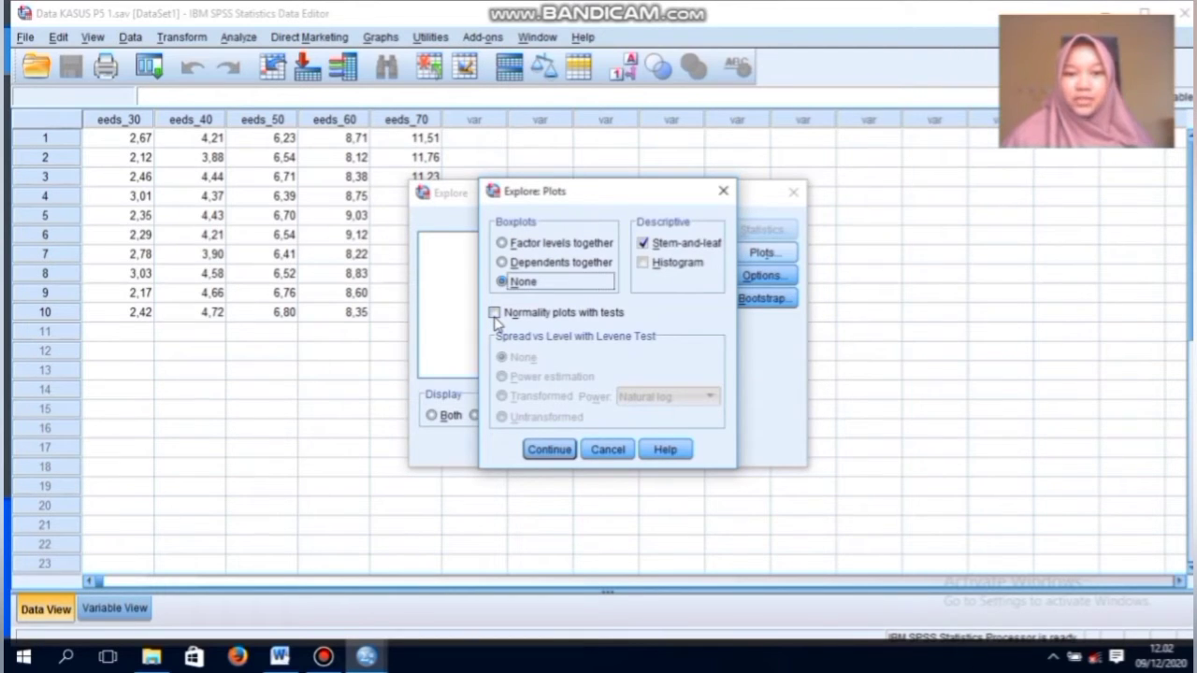
click(493, 313)
click(644, 243)
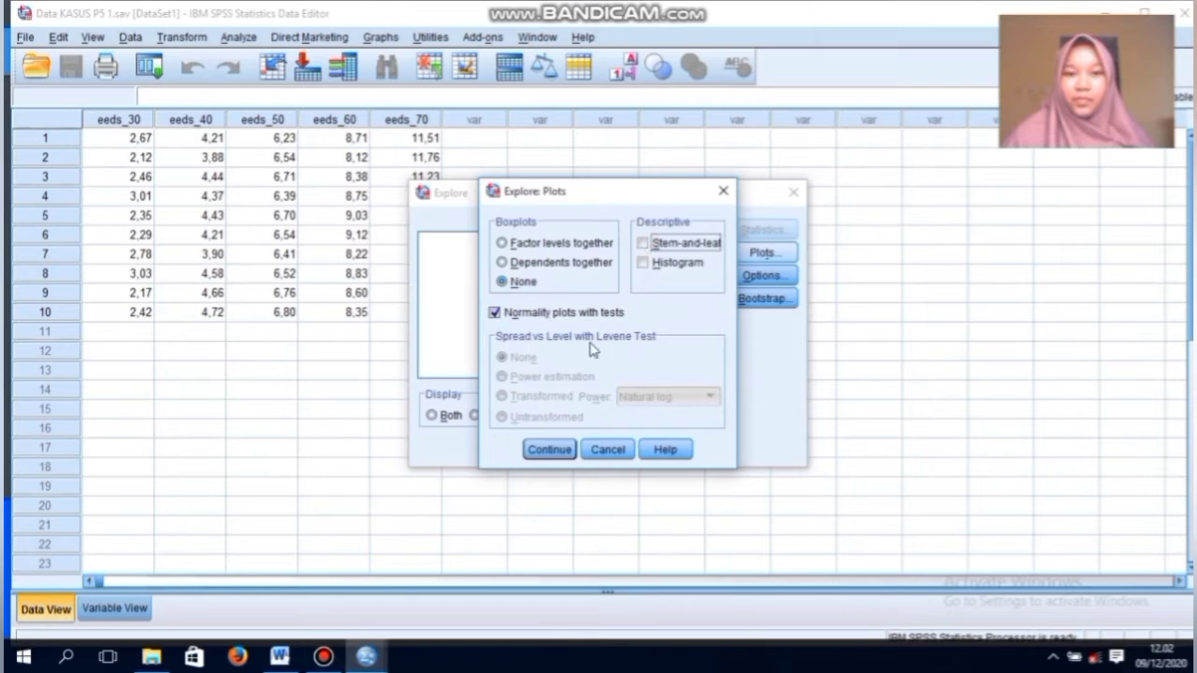
click(547, 449)
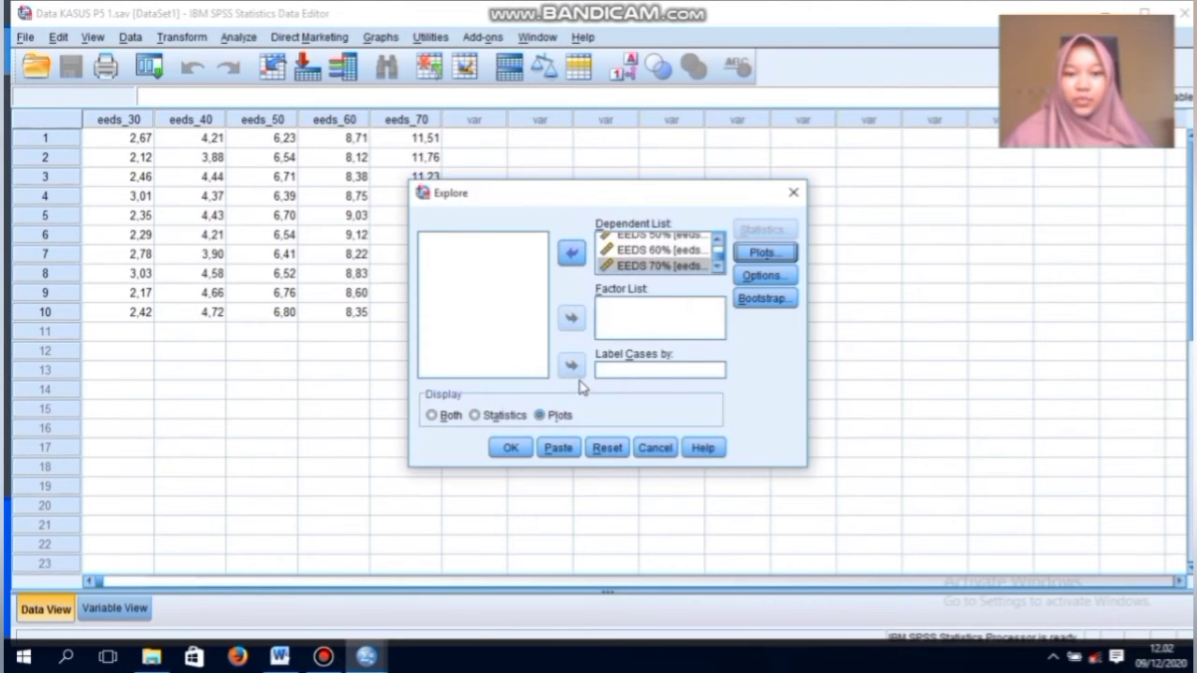
click(520, 450)
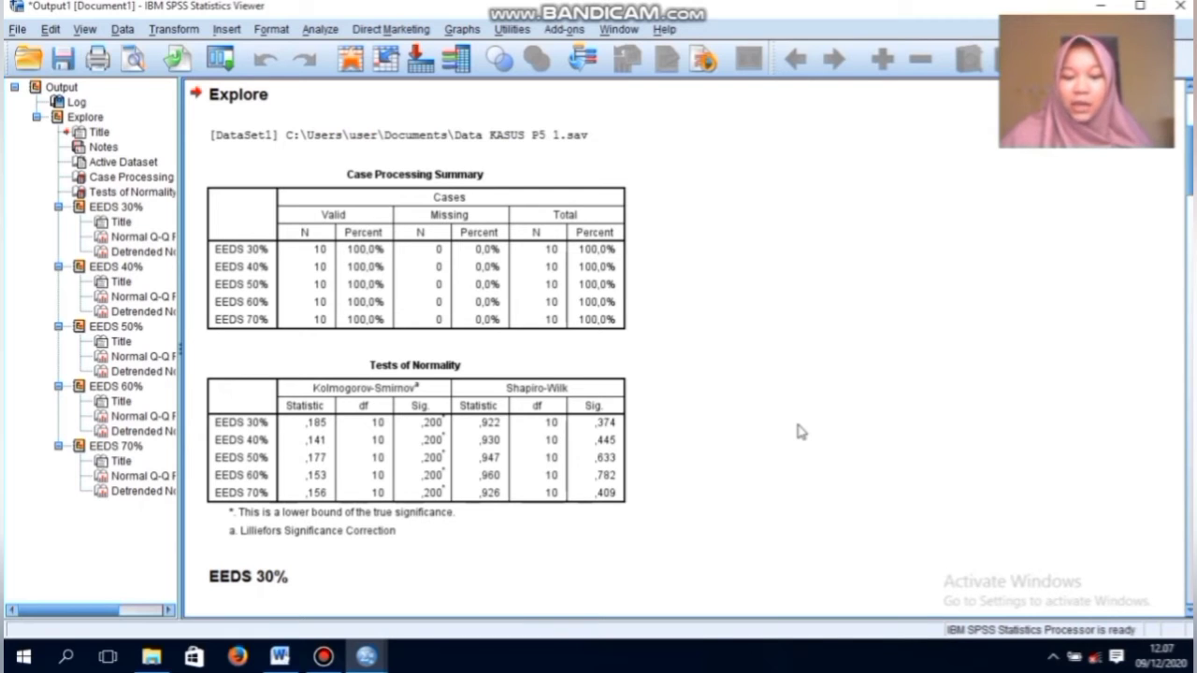
click(601, 405)
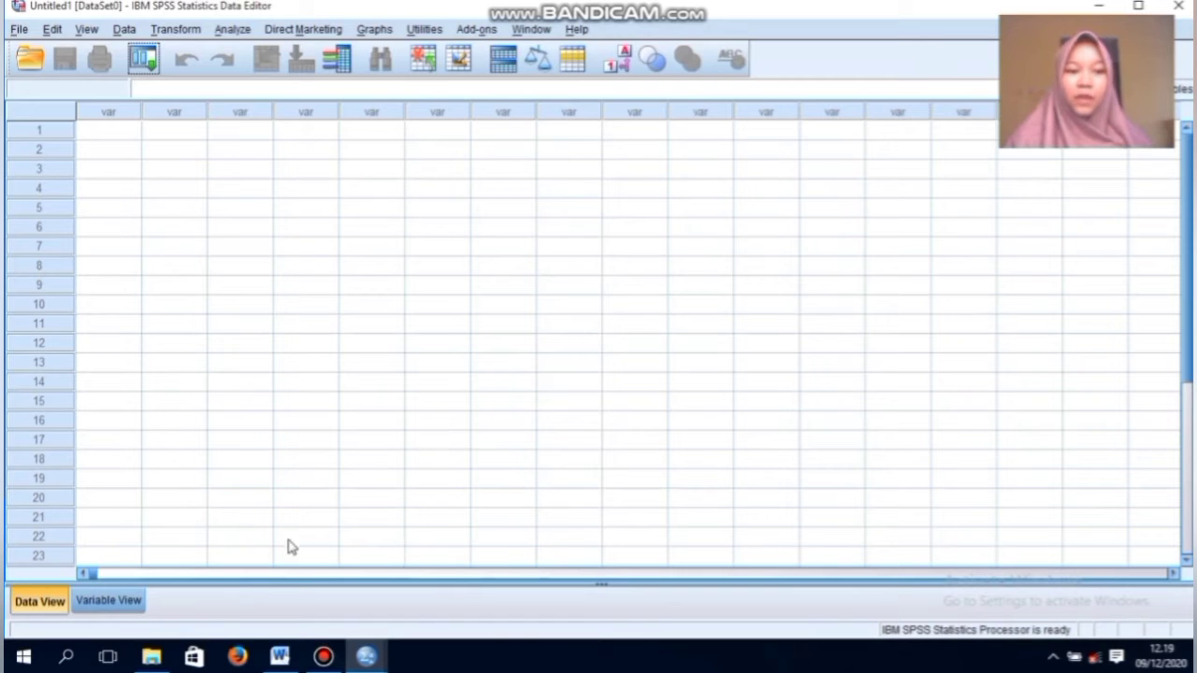
Step: Define a variable named kelompok in row 1 of the empty dataset
click(150, 600)
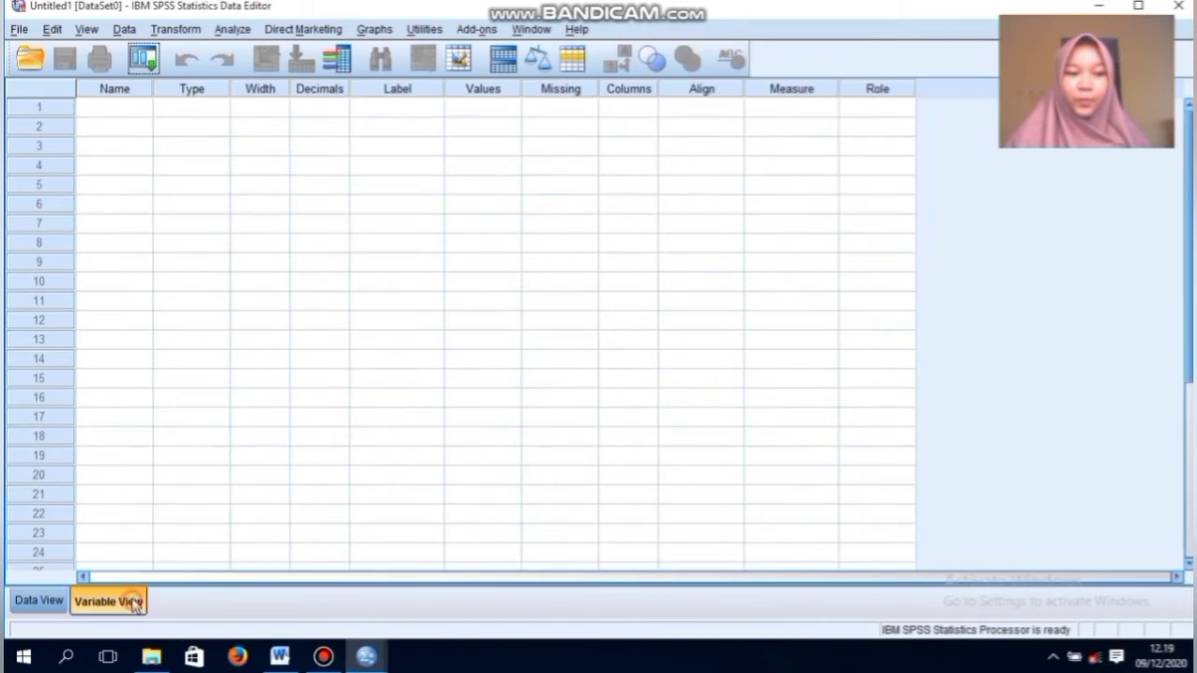
click(116, 107)
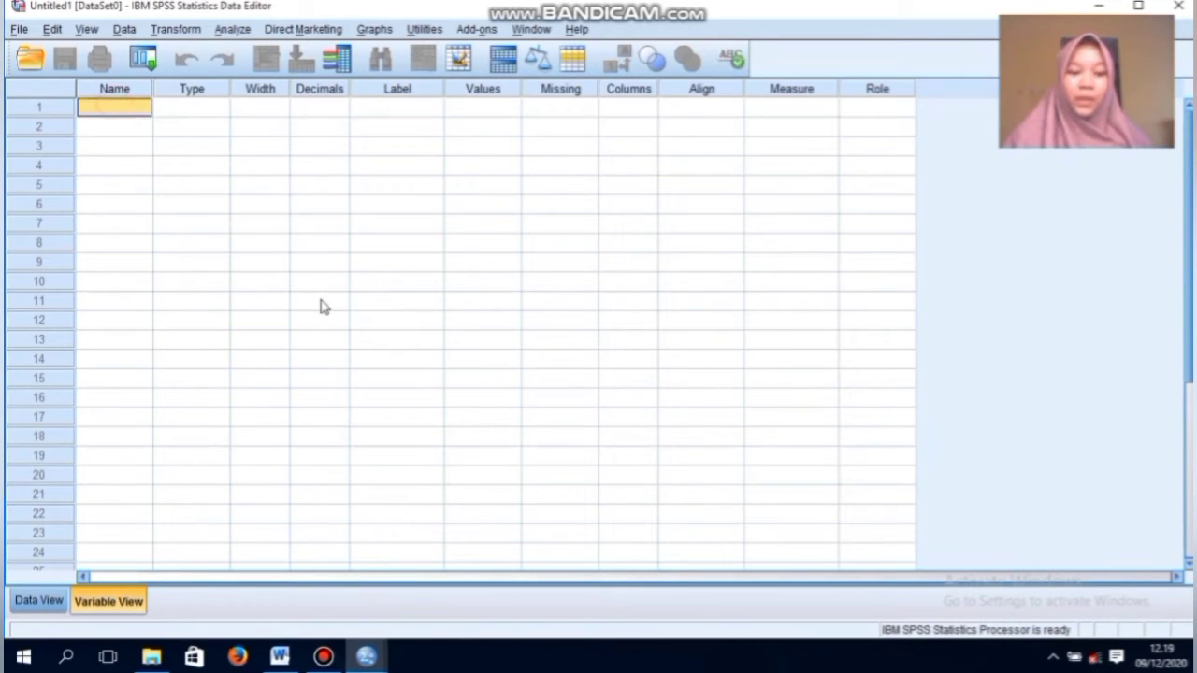
key(F2)
text(K)
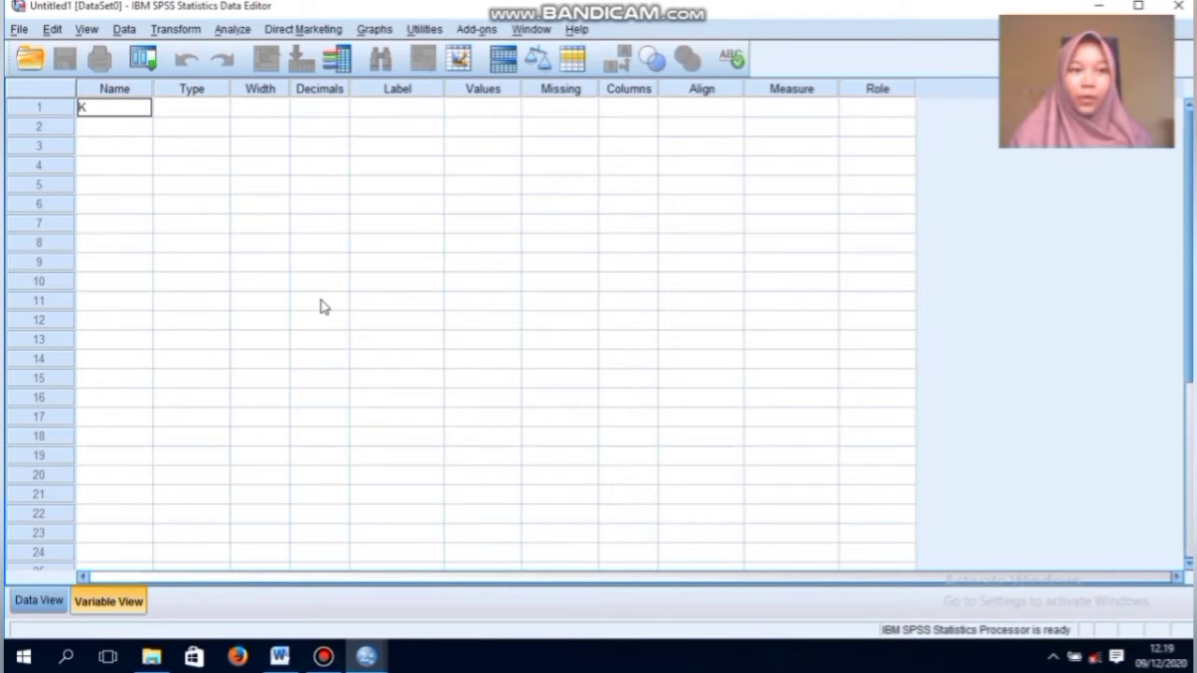
key(BackSpace)
text(kel)
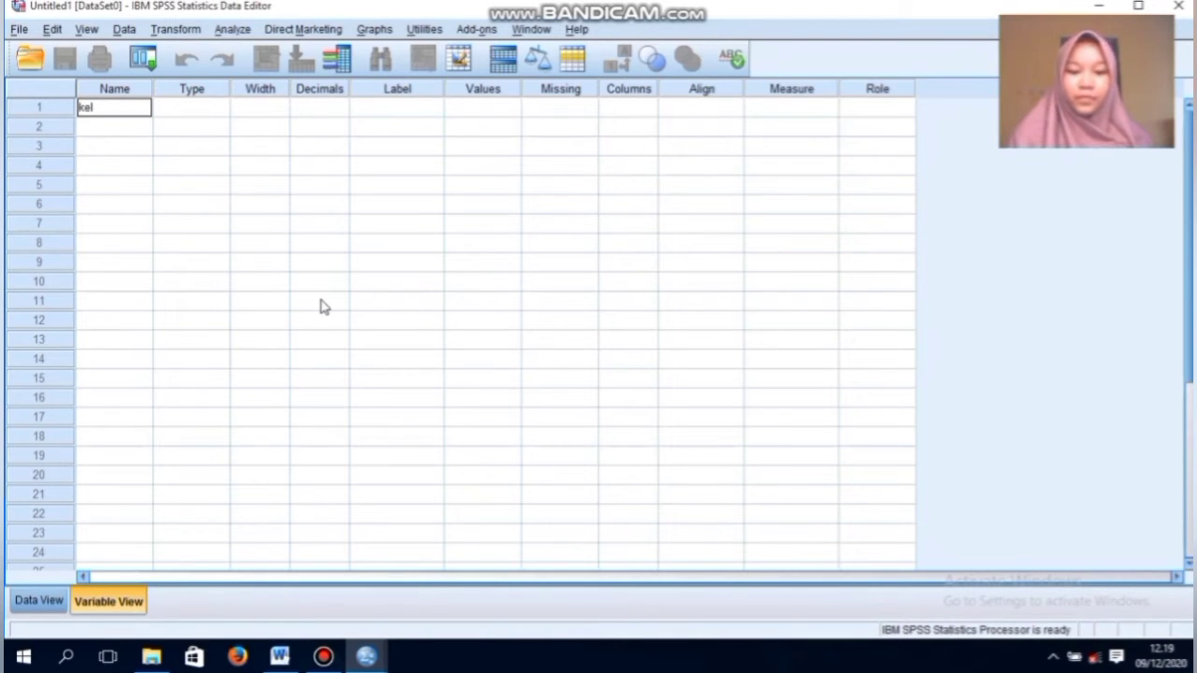
text(ompok)
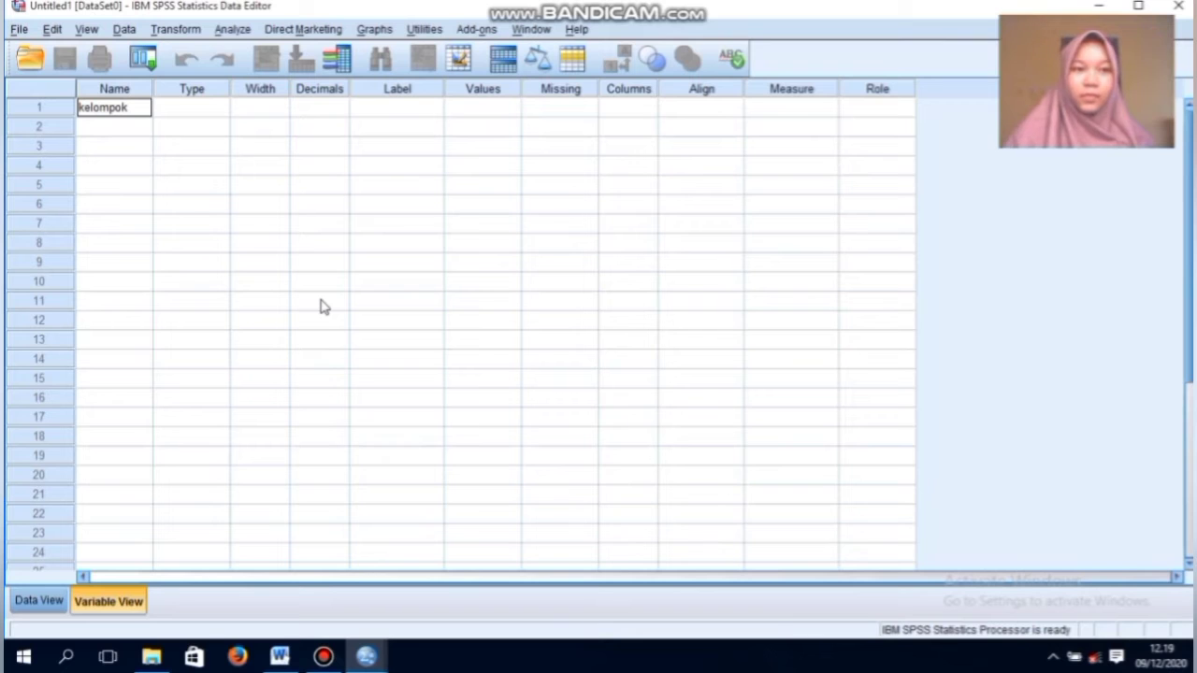
Step: Set the kelompok variable's decimals to 0 and its label to "Kelompok"
click(310, 103)
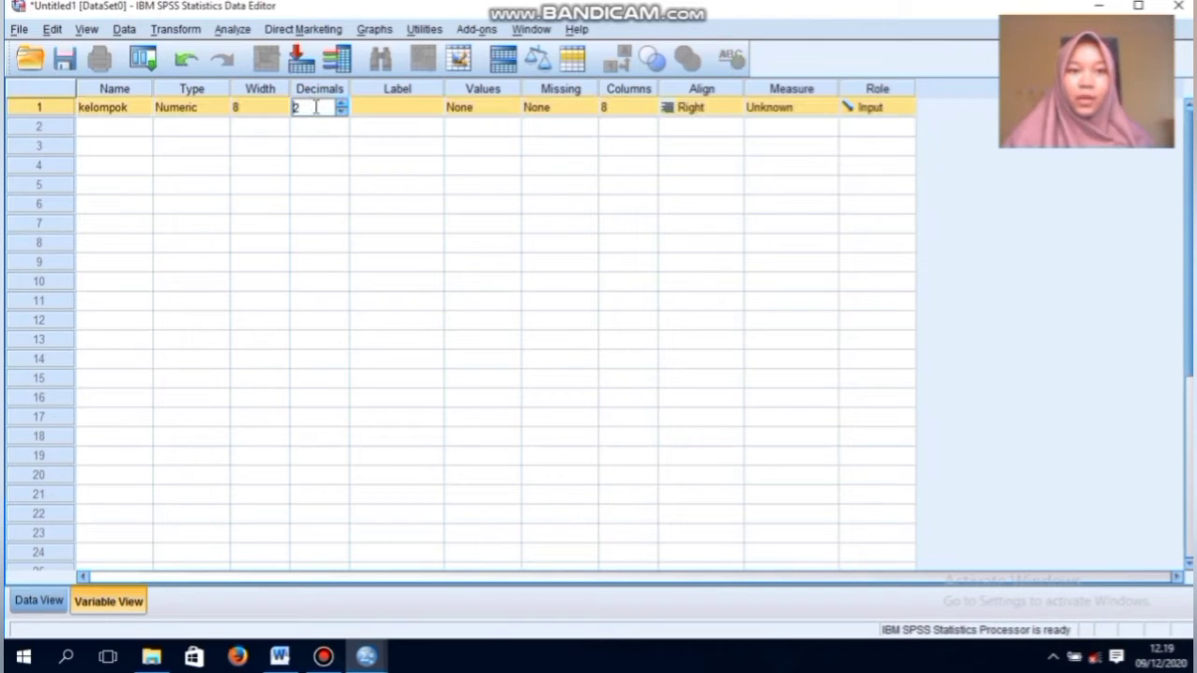
click(341, 112)
click(342, 111)
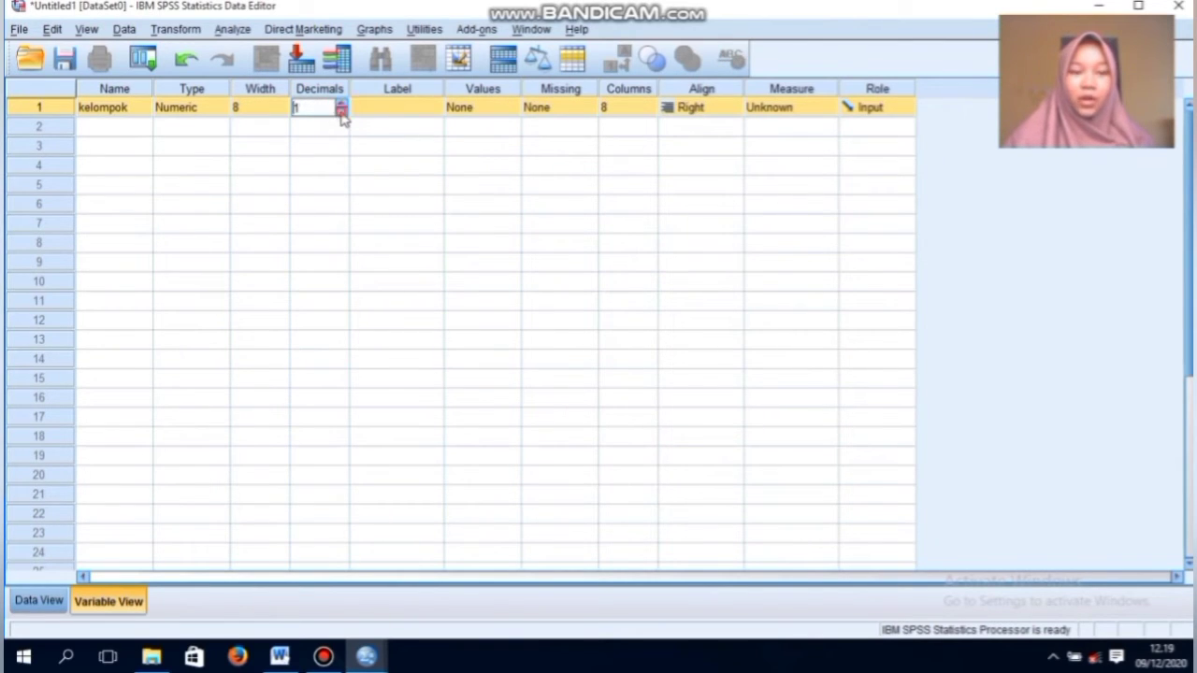
click(341, 112)
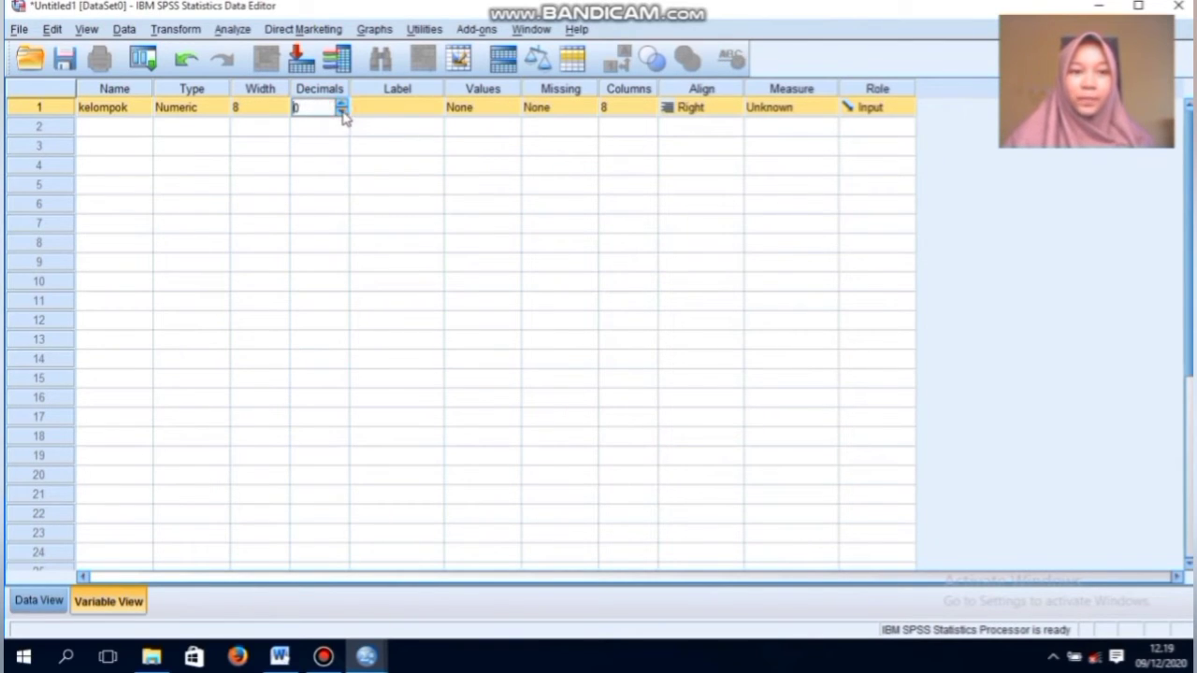
click(396, 110)
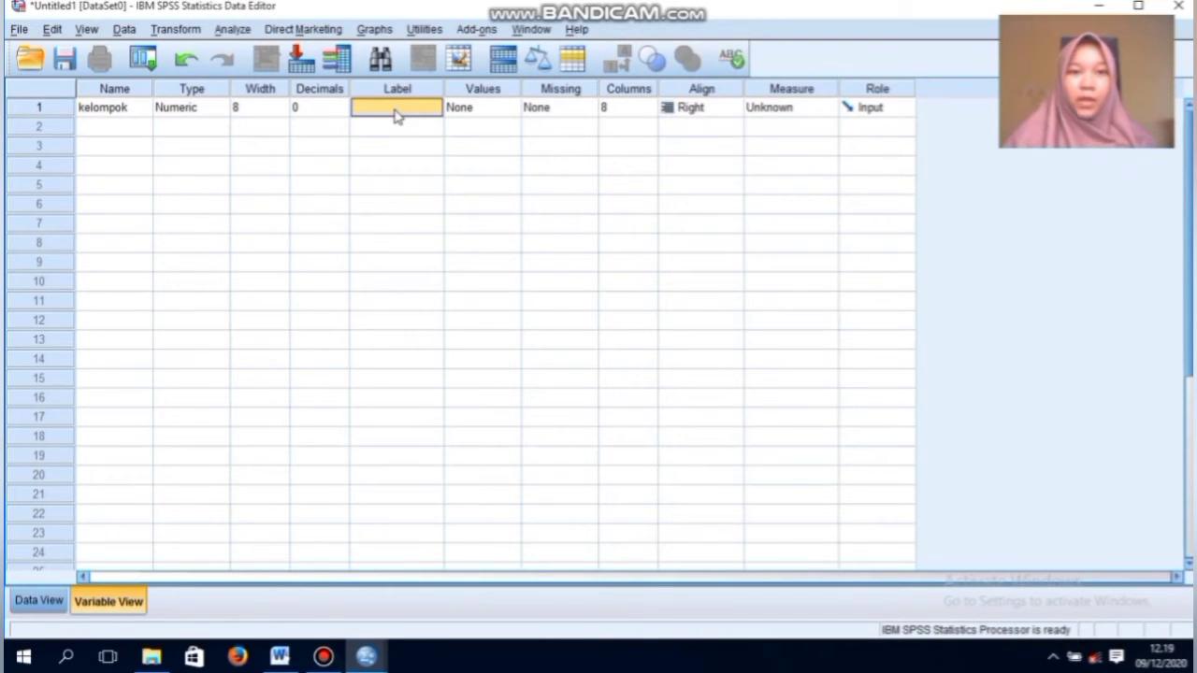
text(Kelompok)
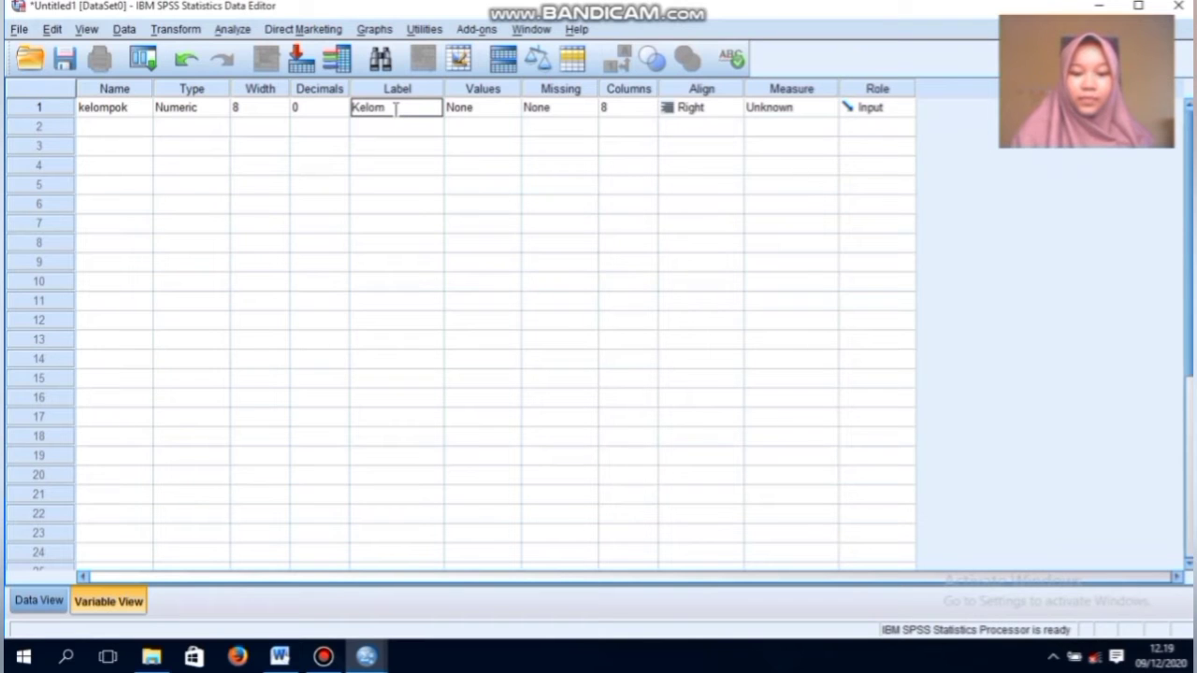
Step: Add a value label to the kelompok variable that assigns "30%" to value 1
click(490, 109)
click(510, 110)
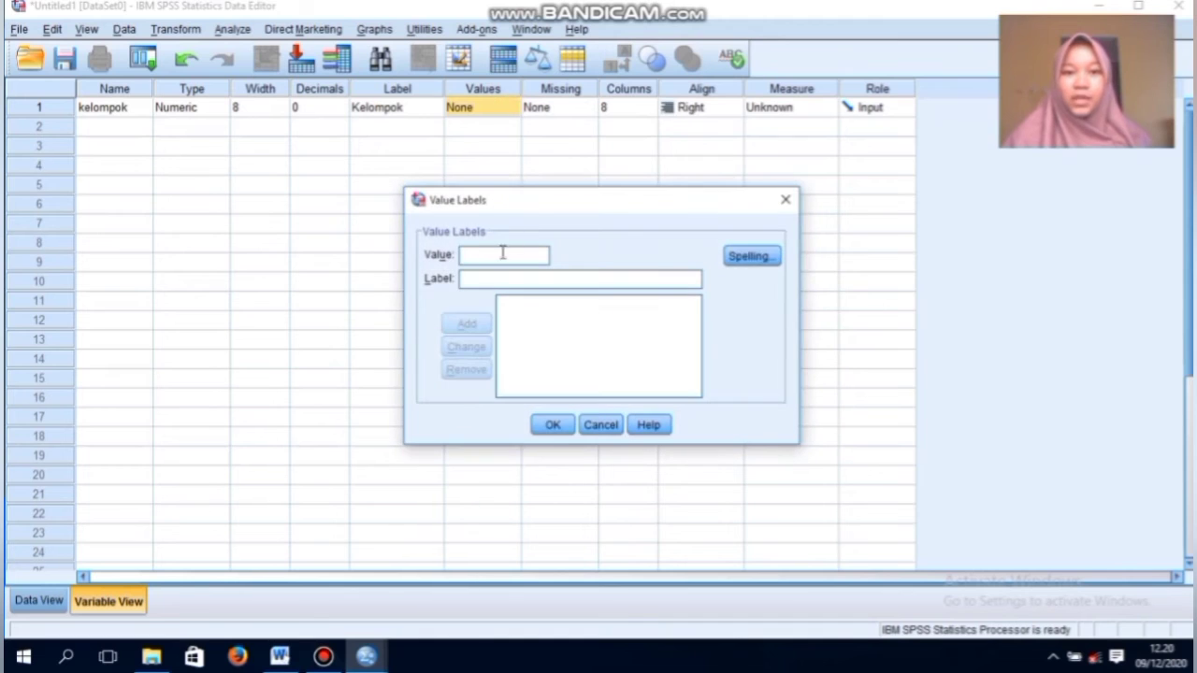
text(1)
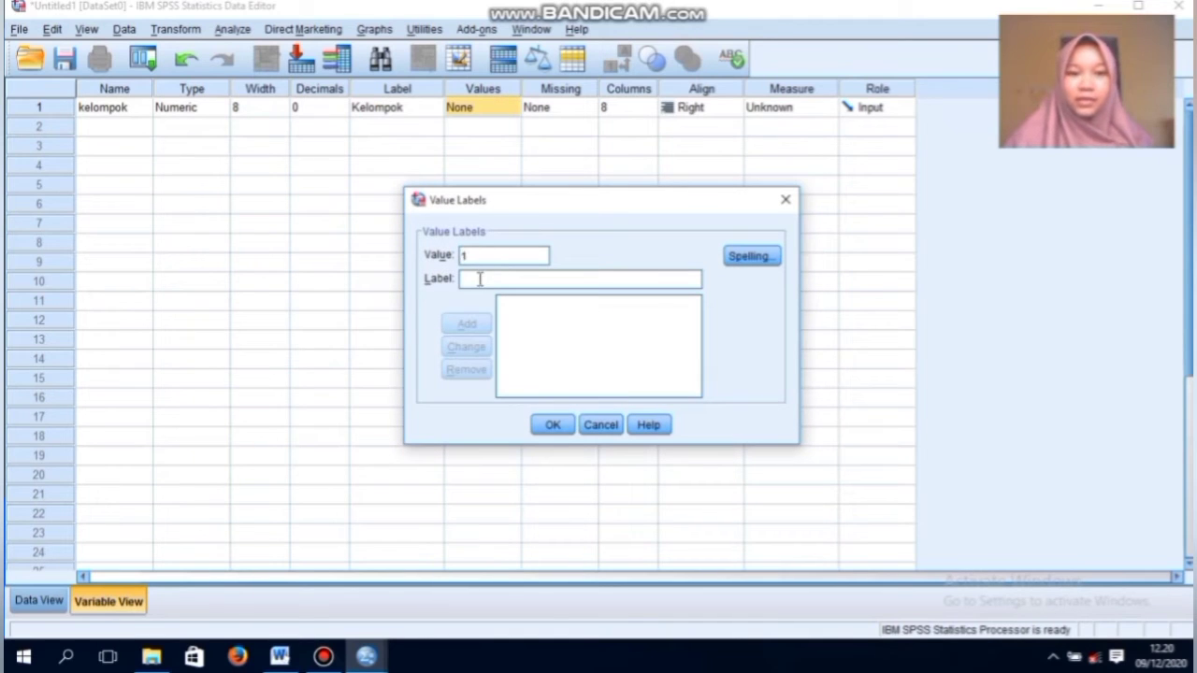
click(479, 279)
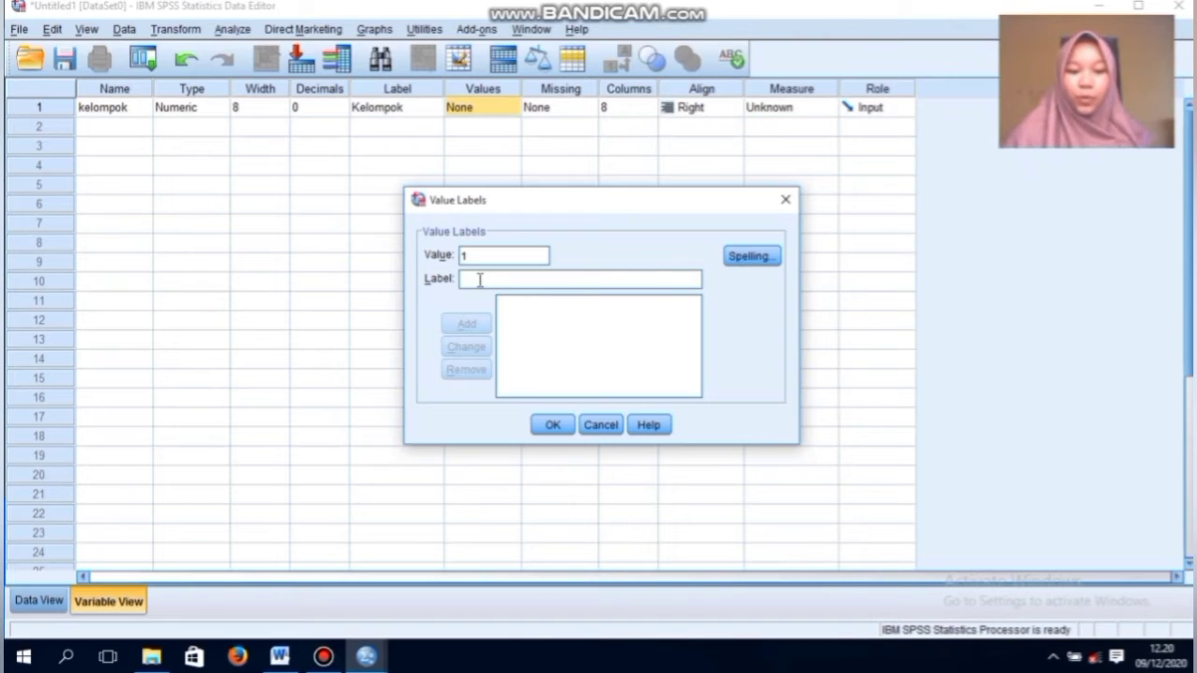
text(30)
text(5)
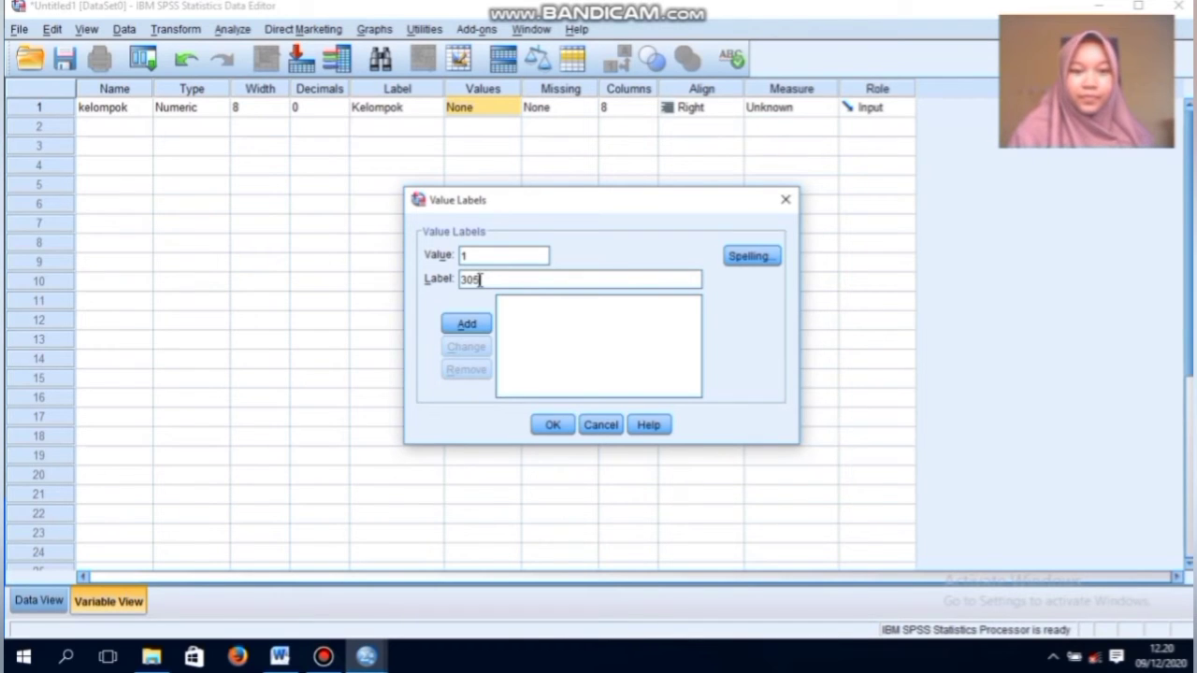
text(%)
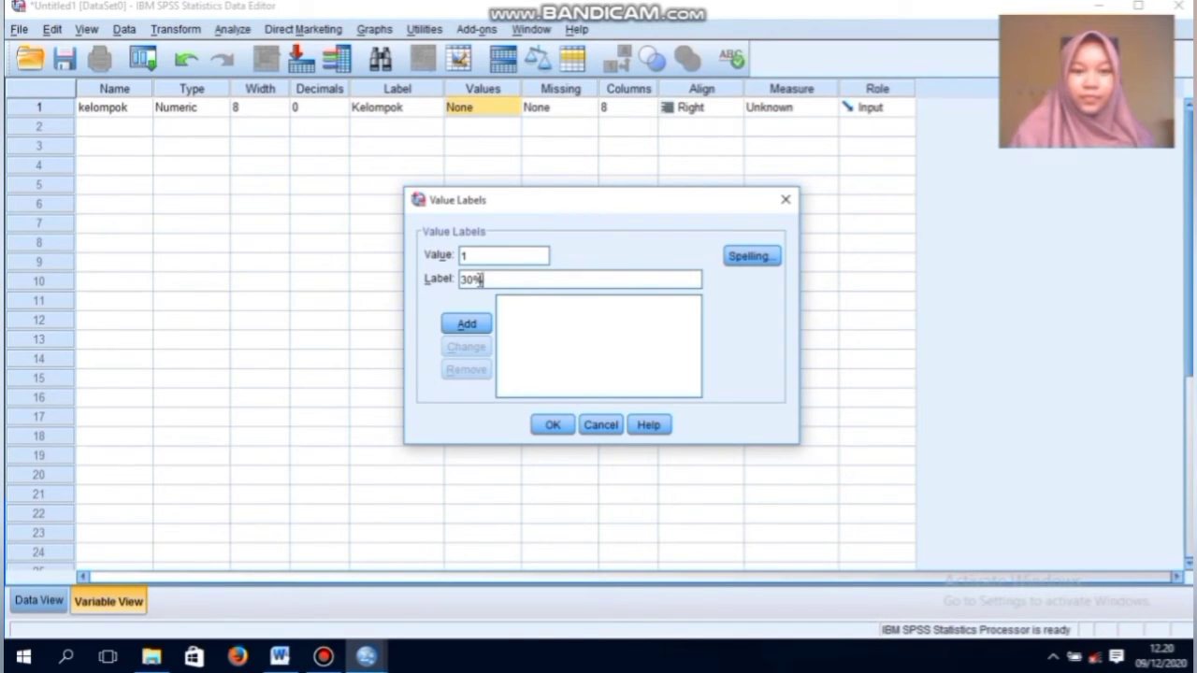
click(480, 325)
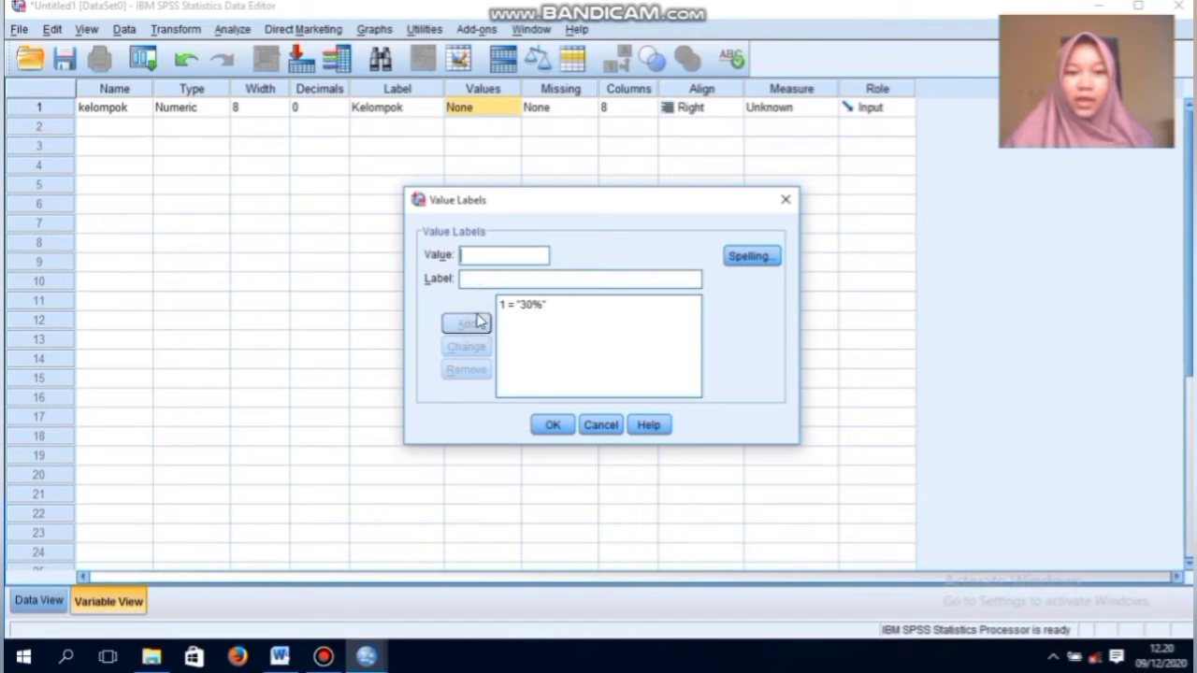
Step: Add value labels to the kelompok variable that assign "40%" to value 2 and "50%" to value 3
text(2)
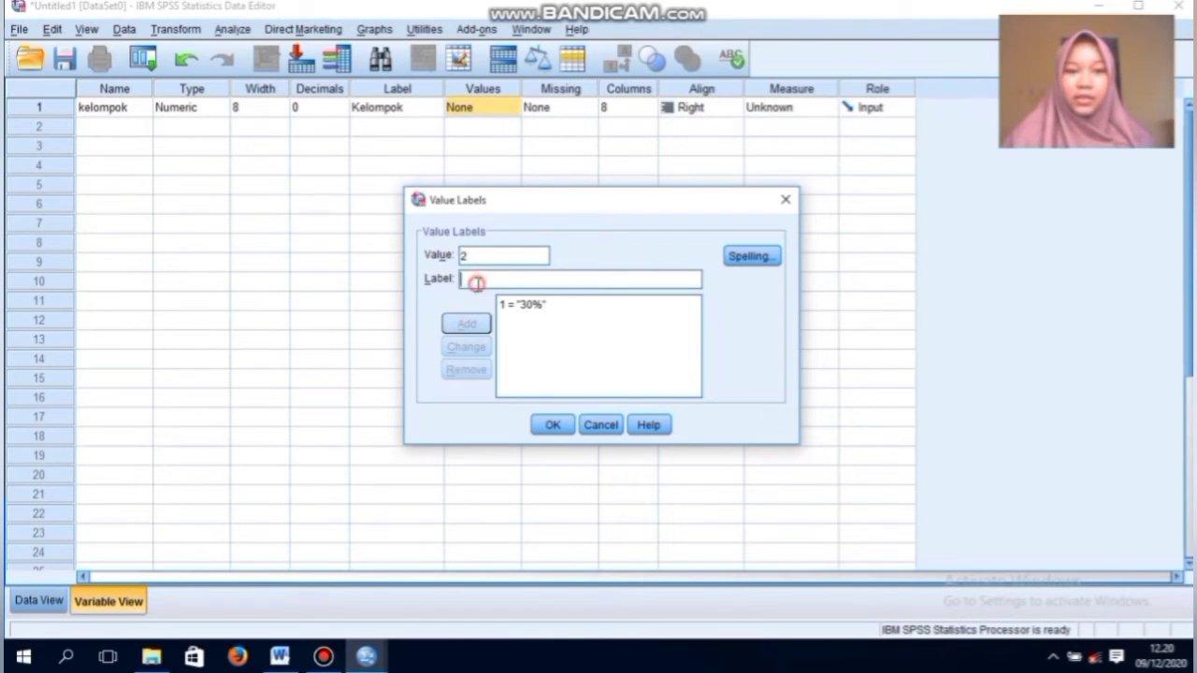
text(40)
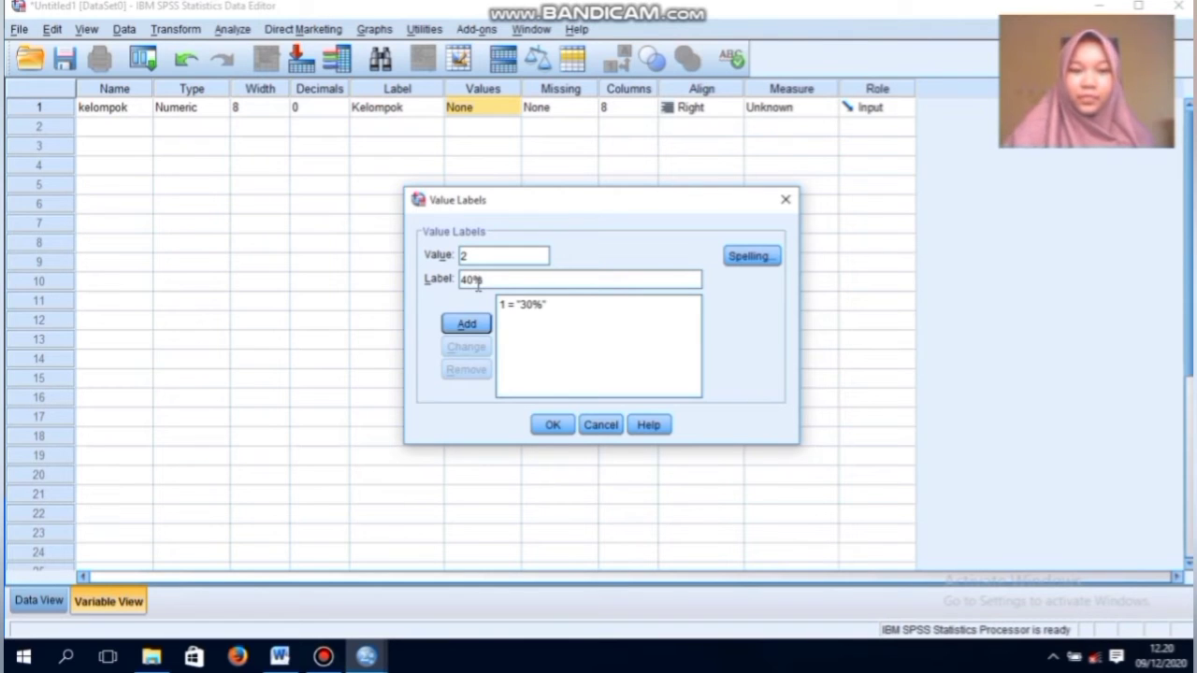
click(468, 323)
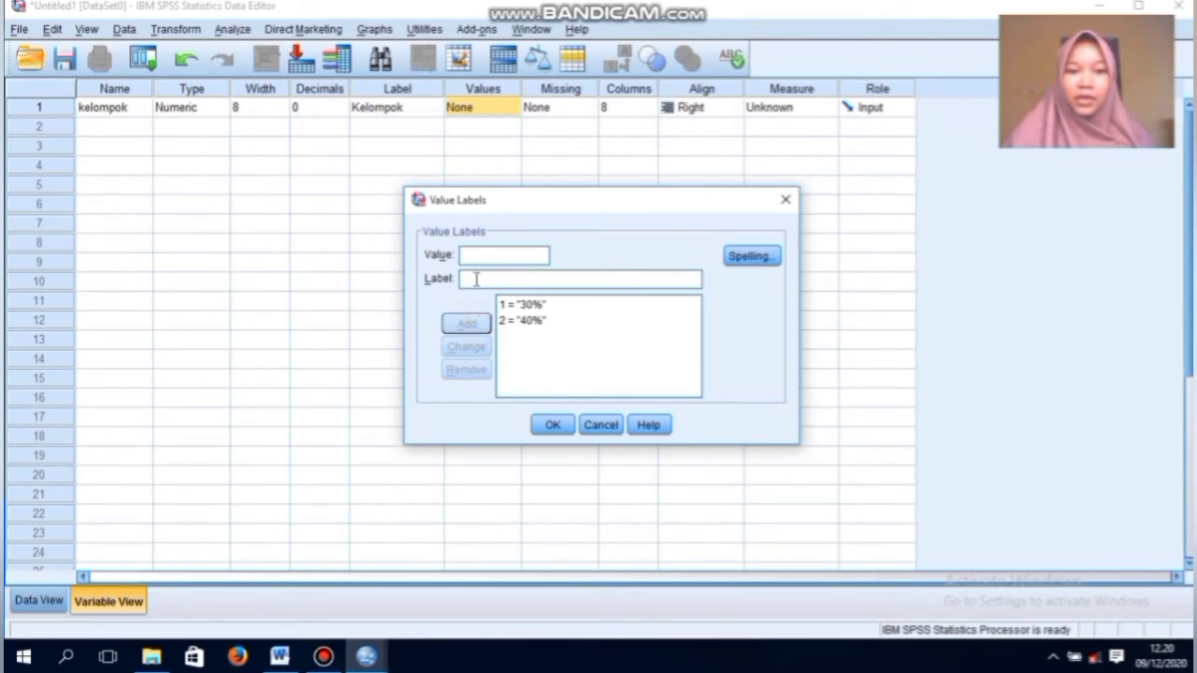
text(3)
click(476, 280)
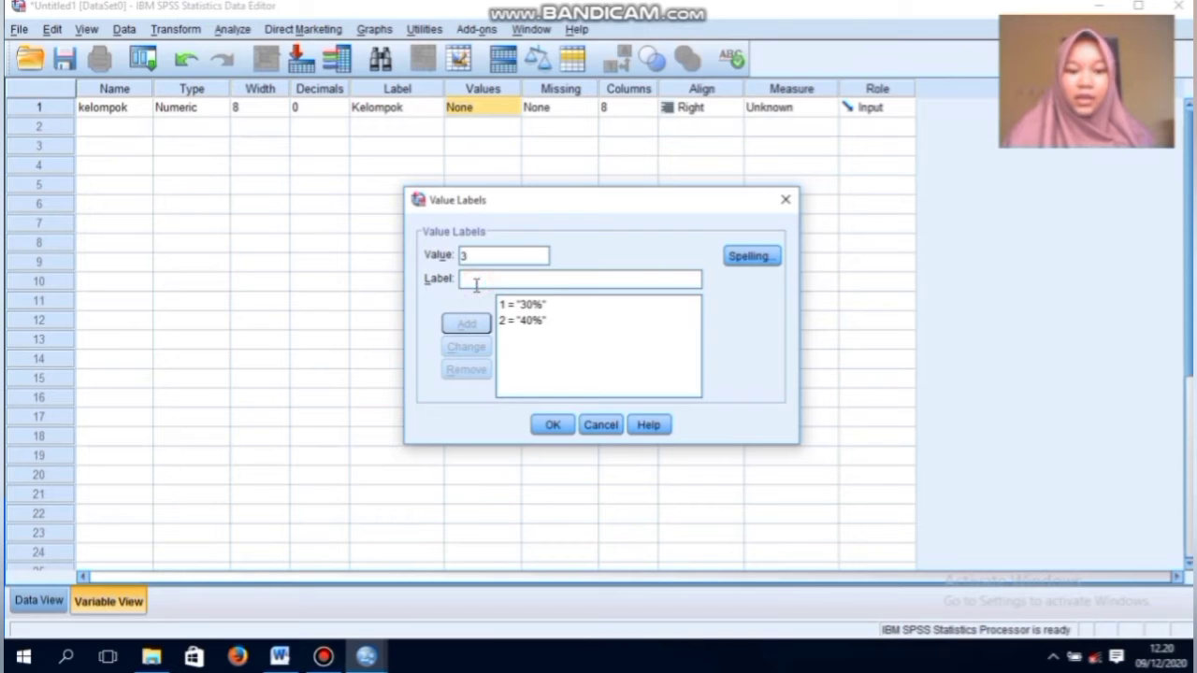
text(50)
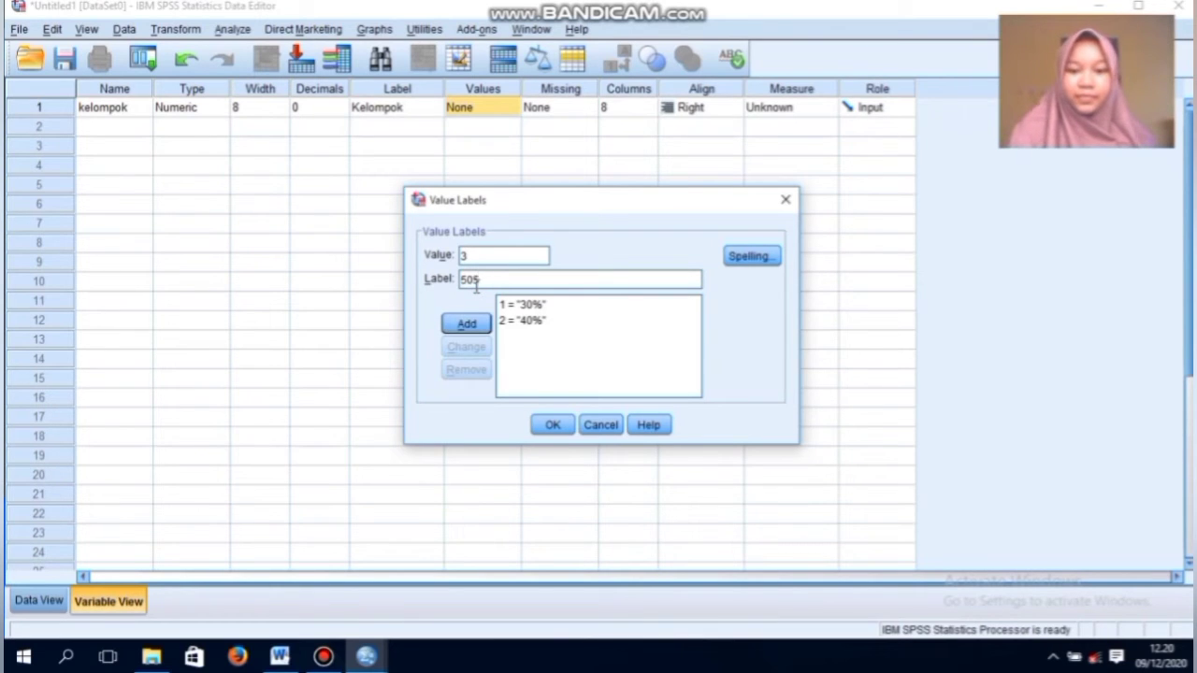
text(%)
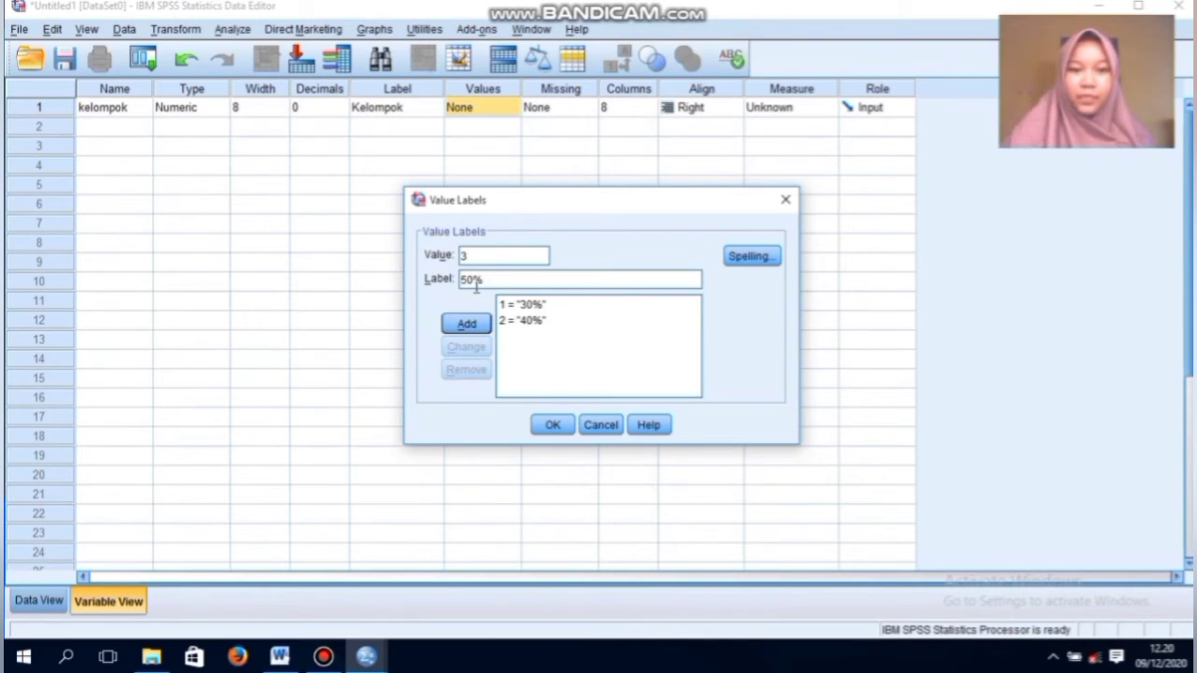
click(472, 323)
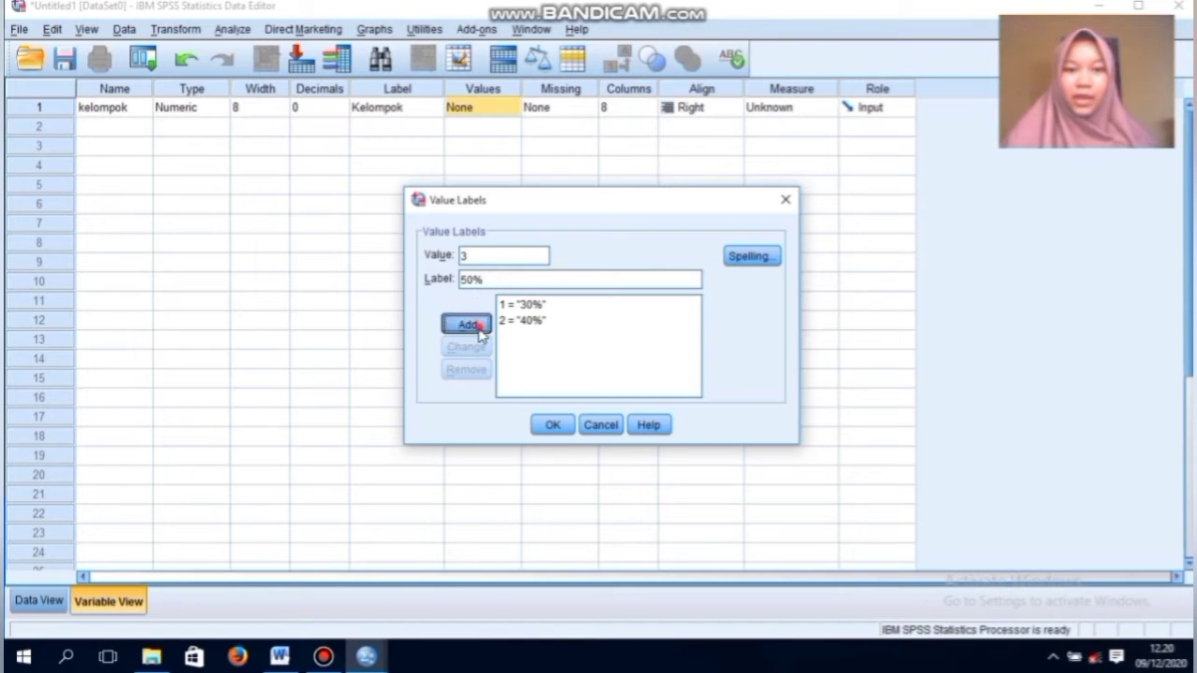
Step: Add a kelompok value label that assigns "60%" to value 4
text(4)
click(490, 279)
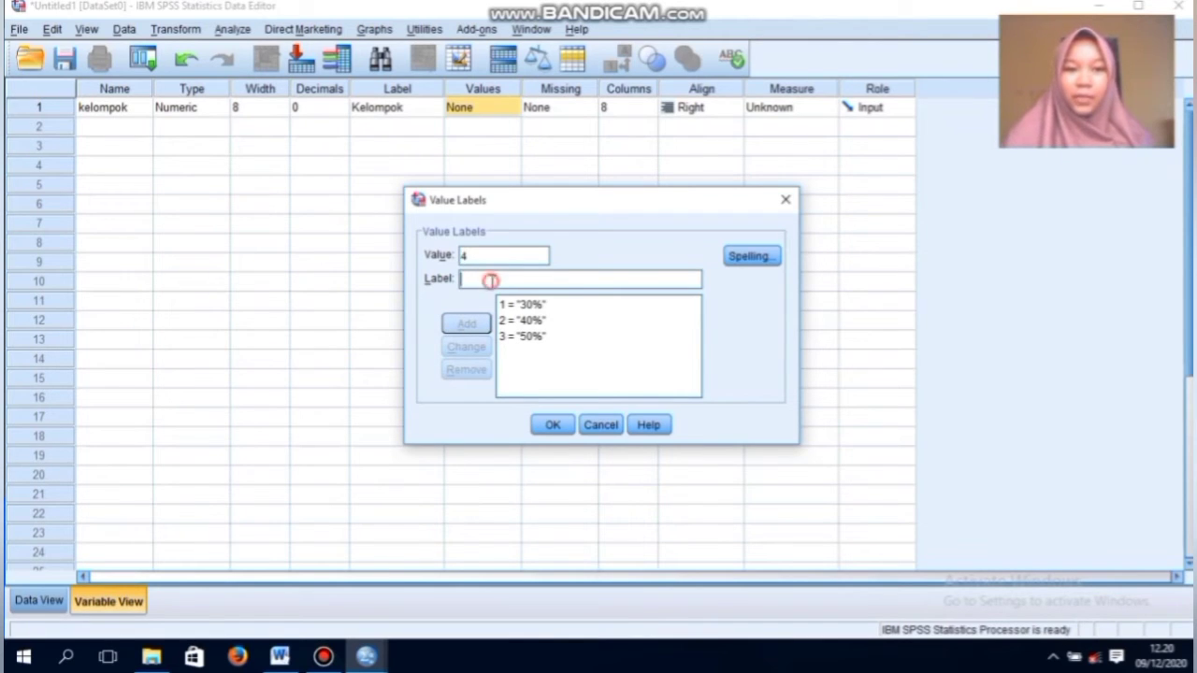
text(60)
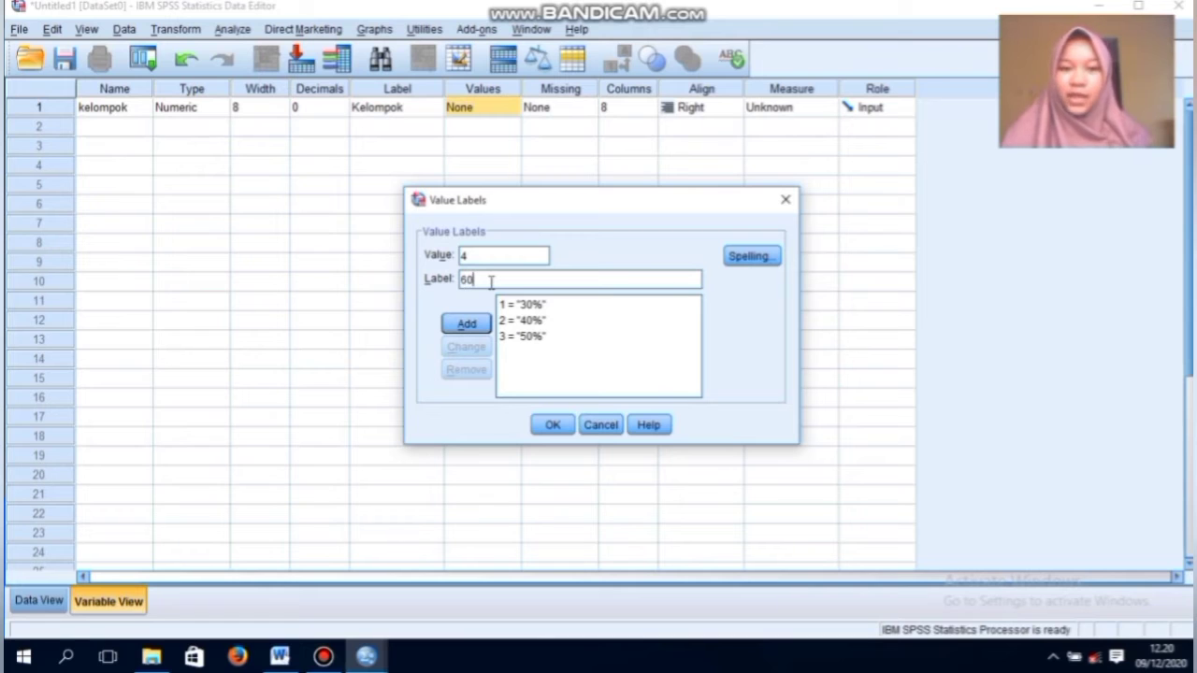
text(%)
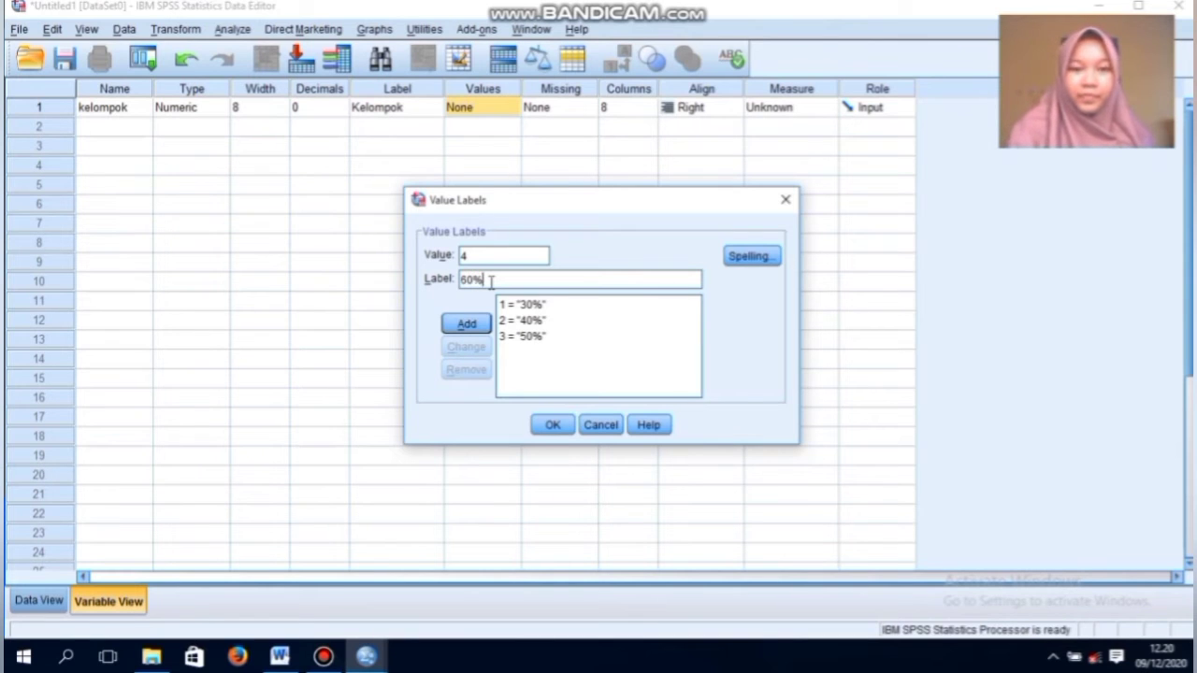
click(480, 323)
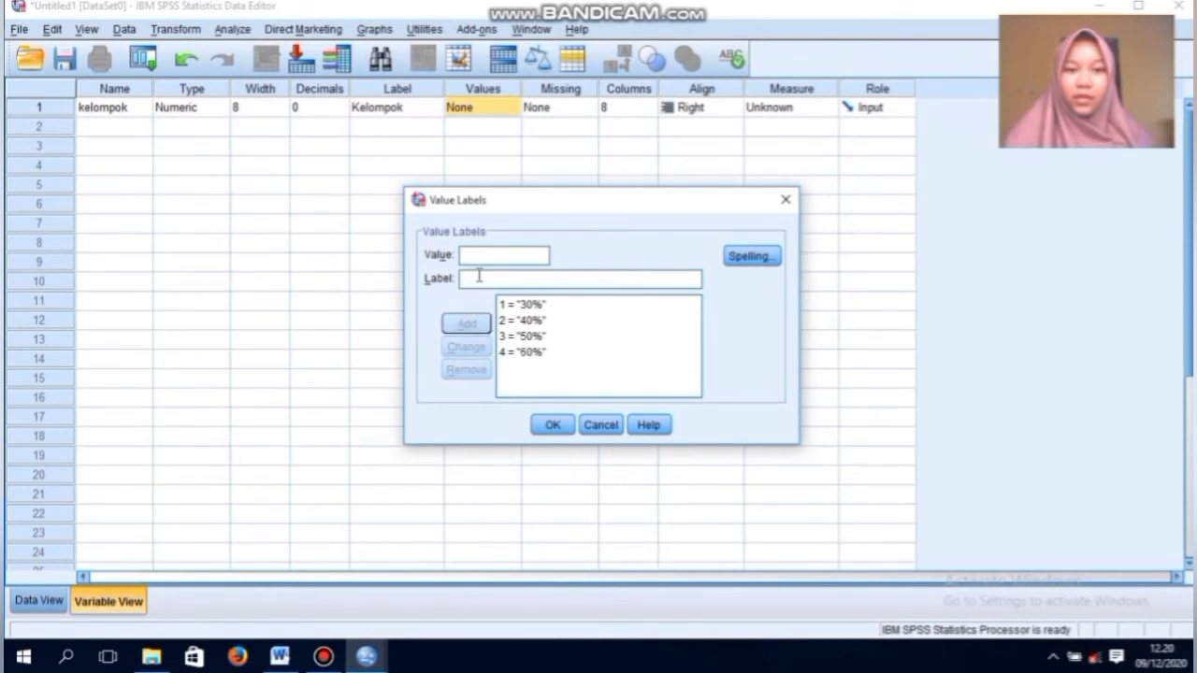
Step: Add the kelompok value label "70%" for value 5, apply the labels, and set the variable's measure to Scale
text(5)
click(479, 282)
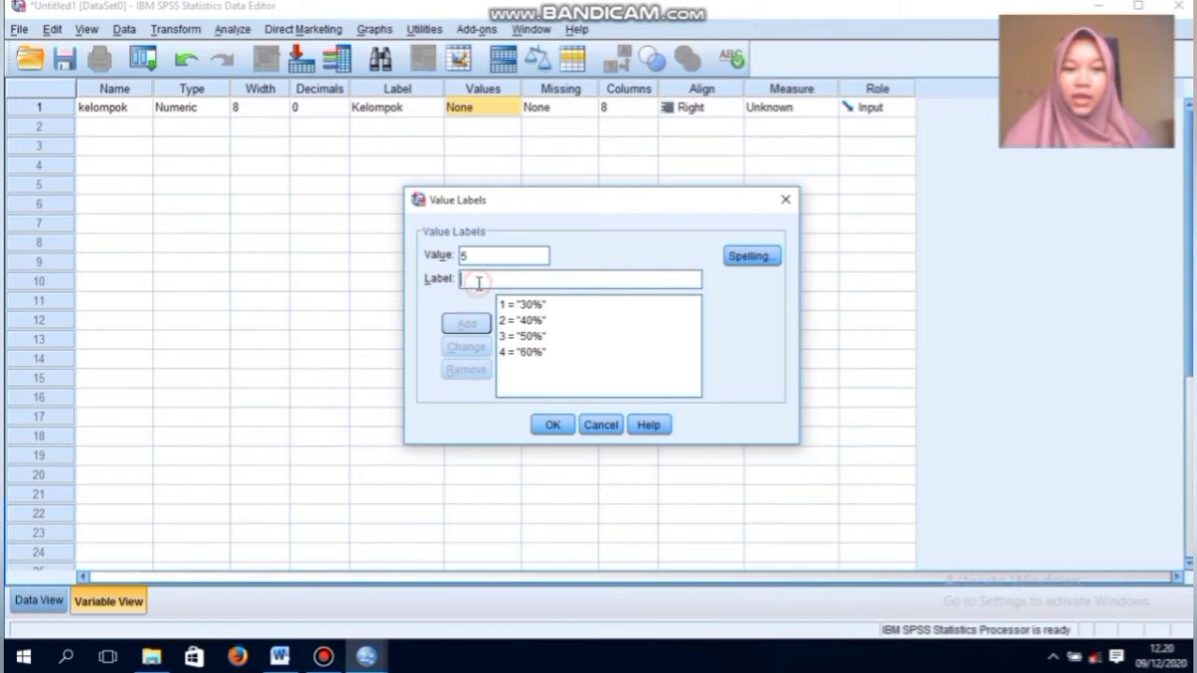
text(70%)
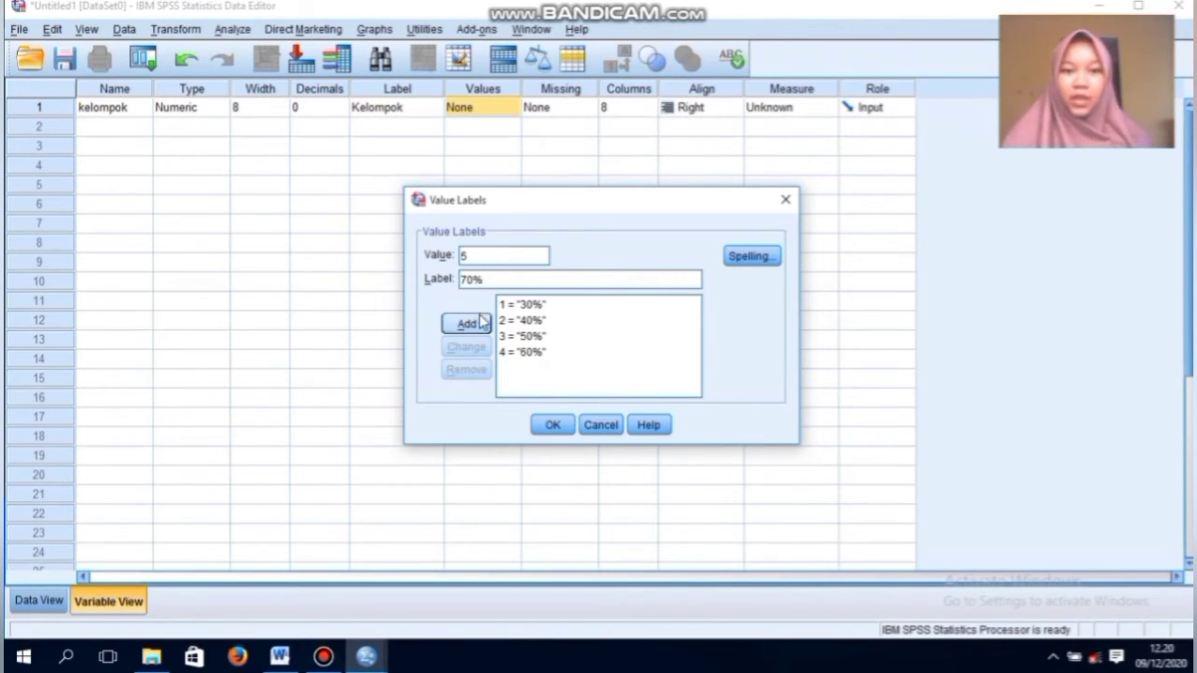
click(479, 325)
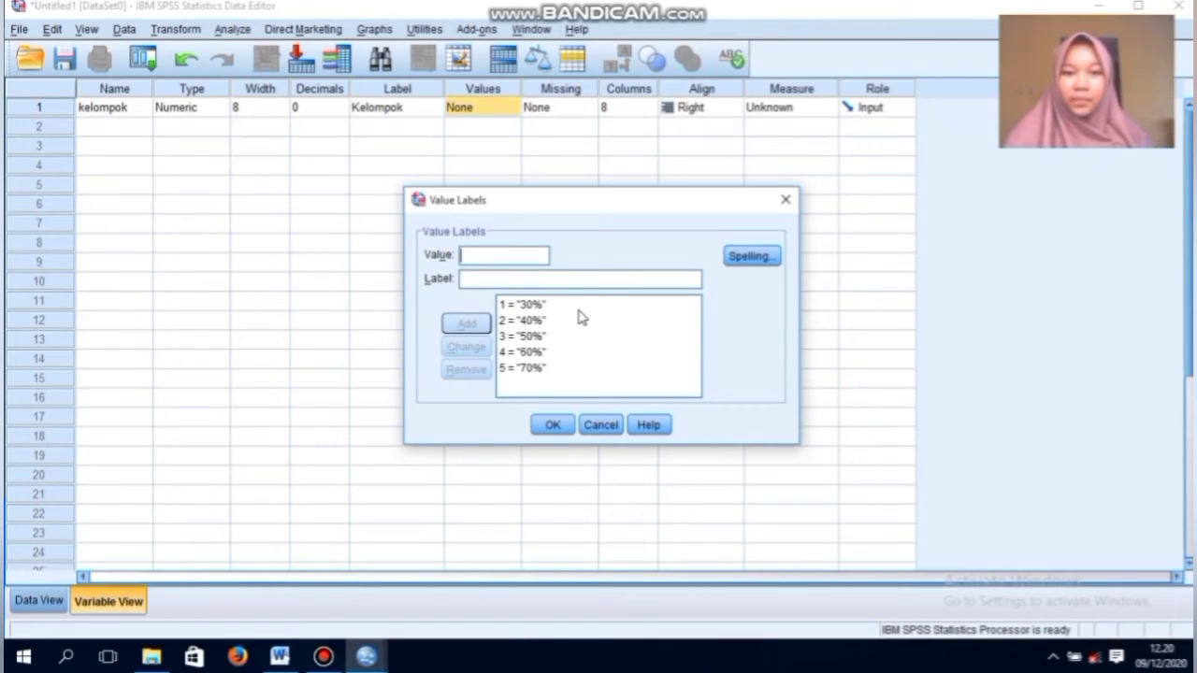
click(552, 425)
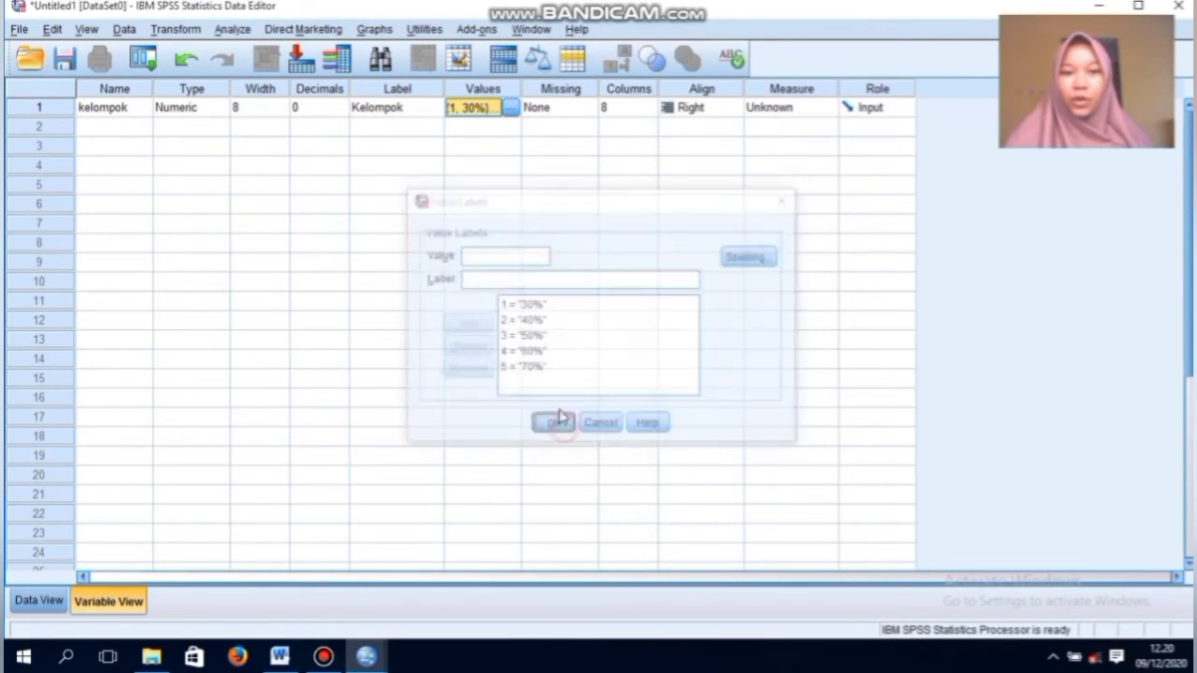
click(785, 110)
click(788, 129)
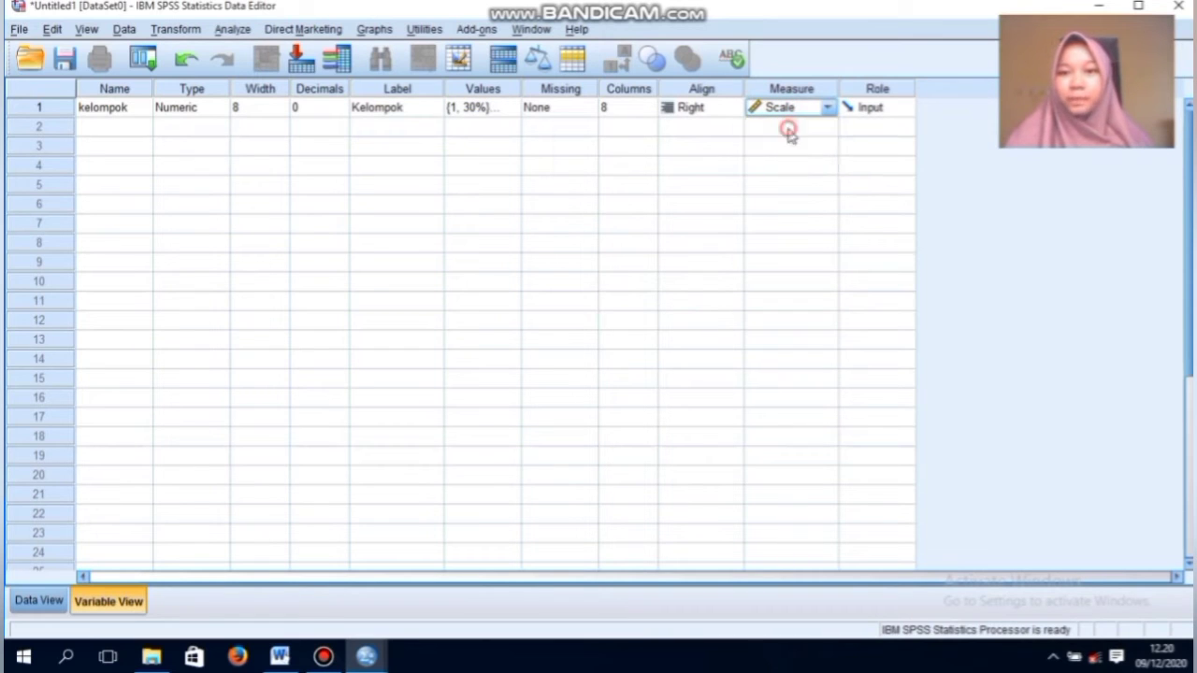
Step: Define a second variable named diameter in row 2, below kelompok, keeping 2 decimals
click(125, 132)
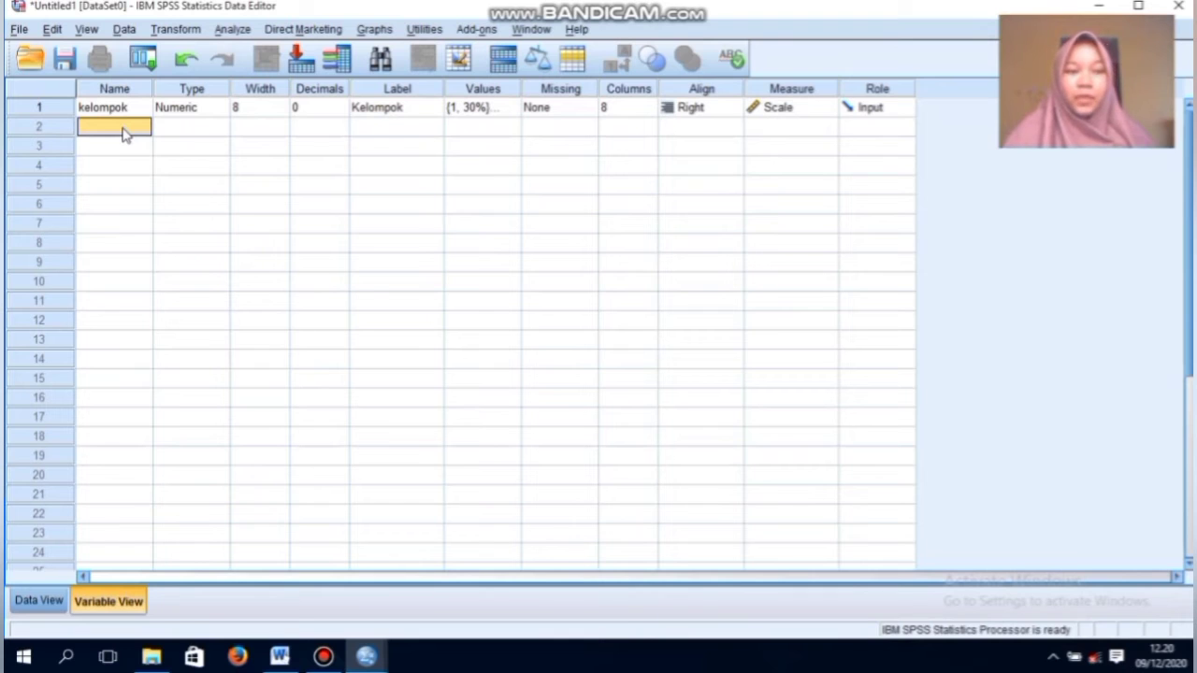
text(diameter)
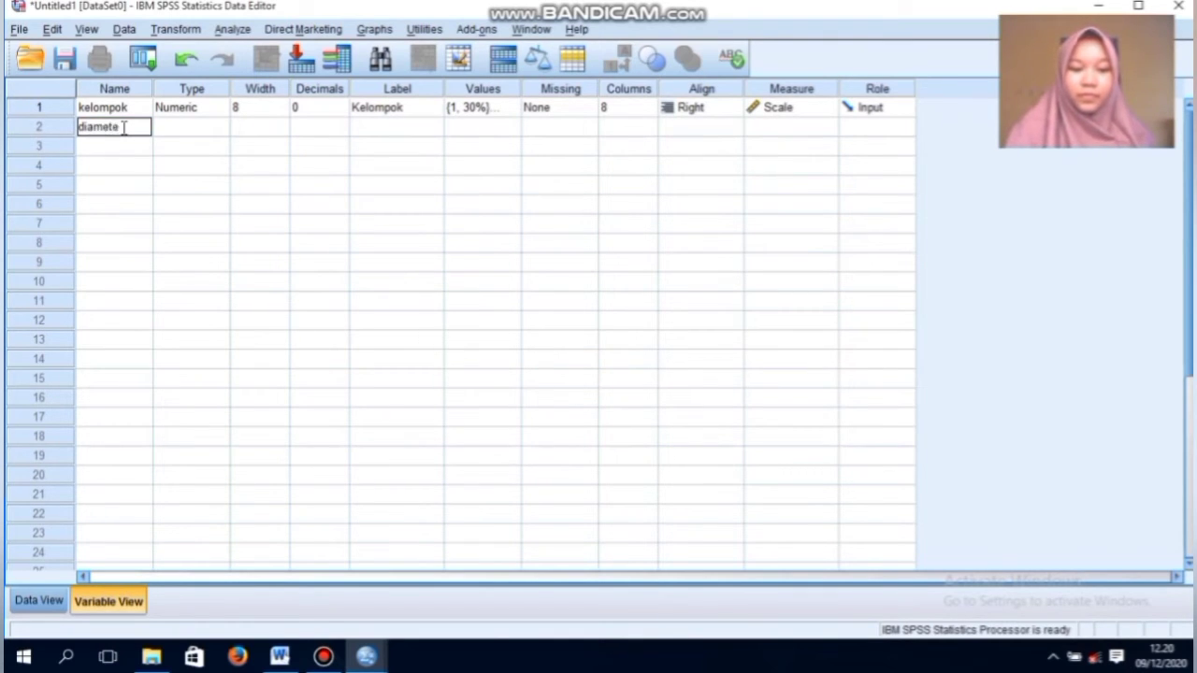
click(310, 127)
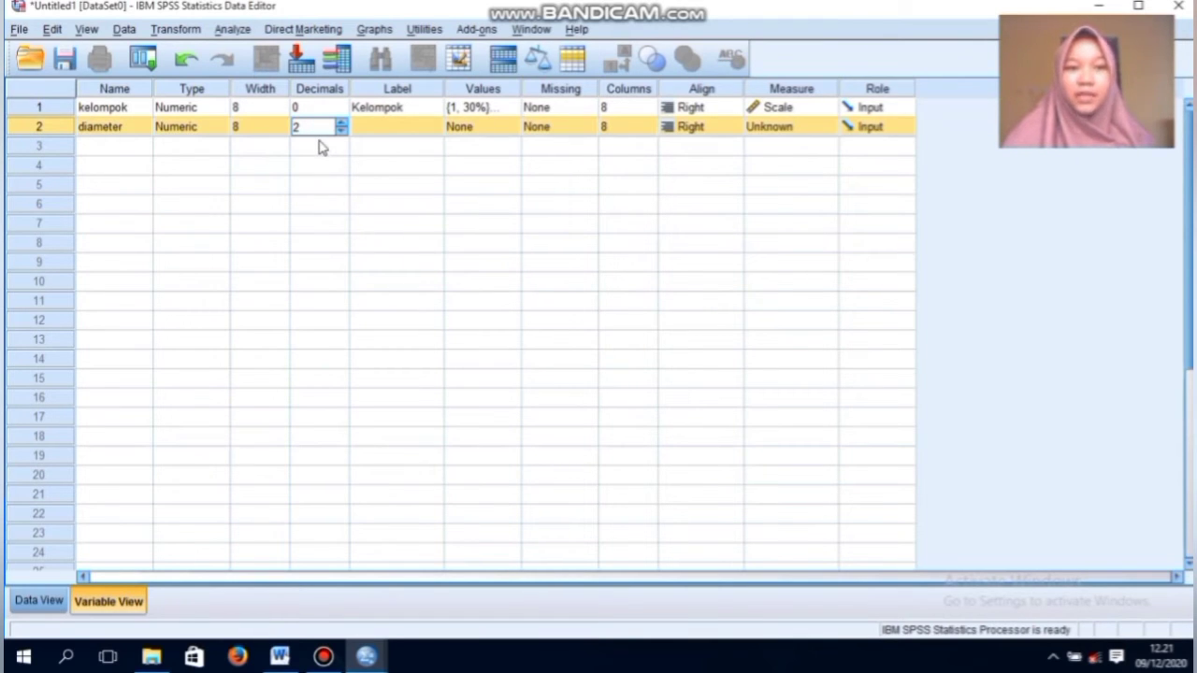
Step: Label the diameter variable "Diameter daya hambat" and set its measure to Scale
click(393, 135)
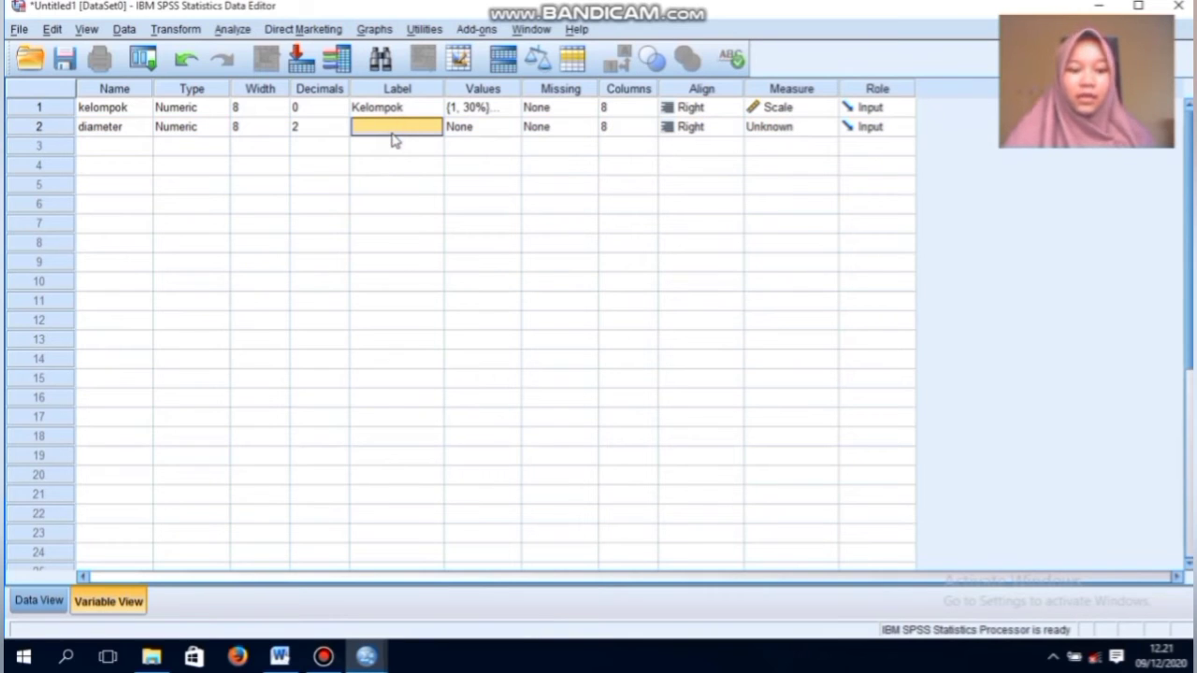
click(393, 135)
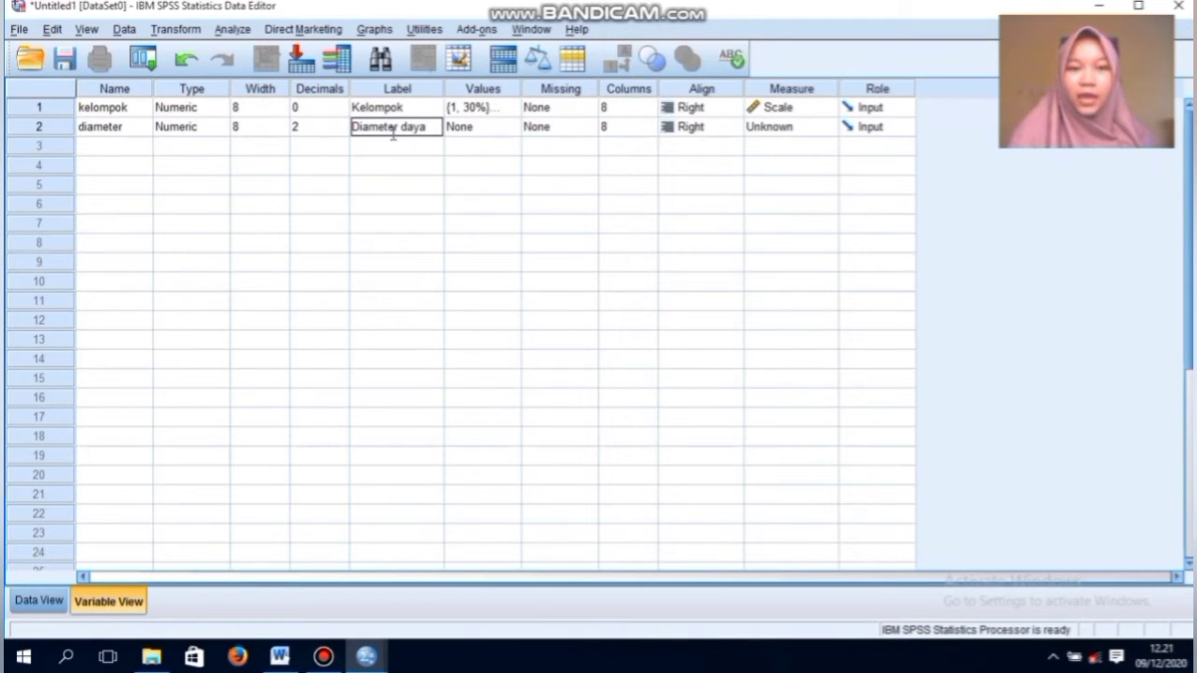
text(Diameter daya hambat)
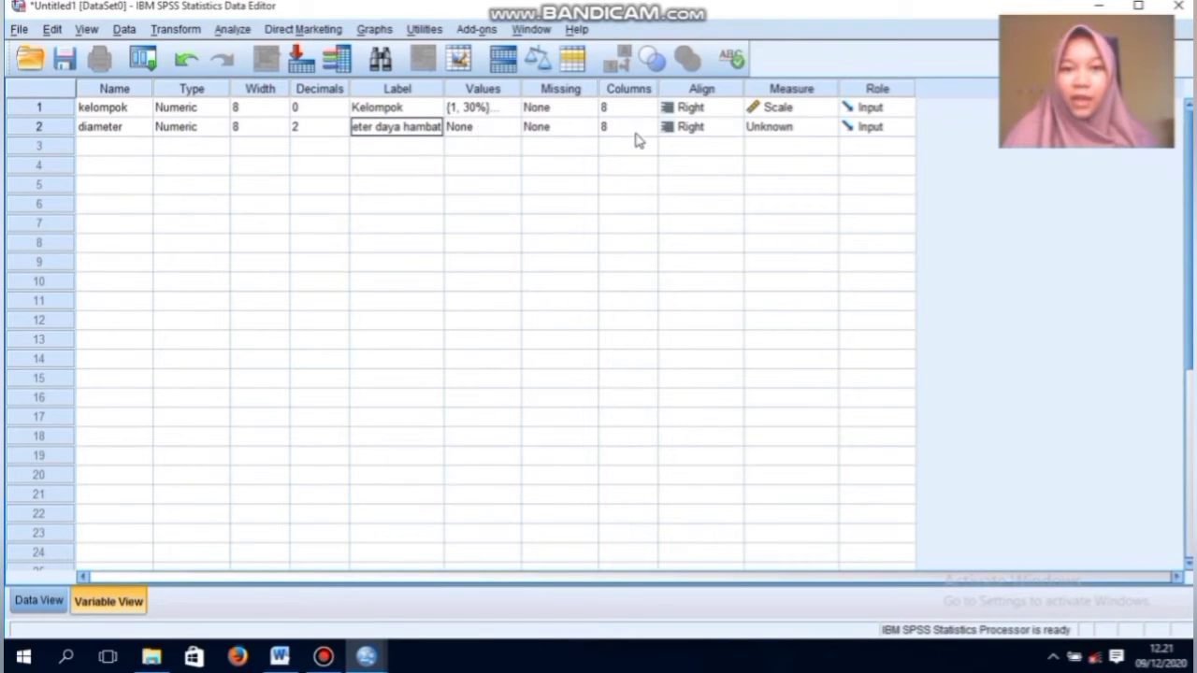
click(794, 131)
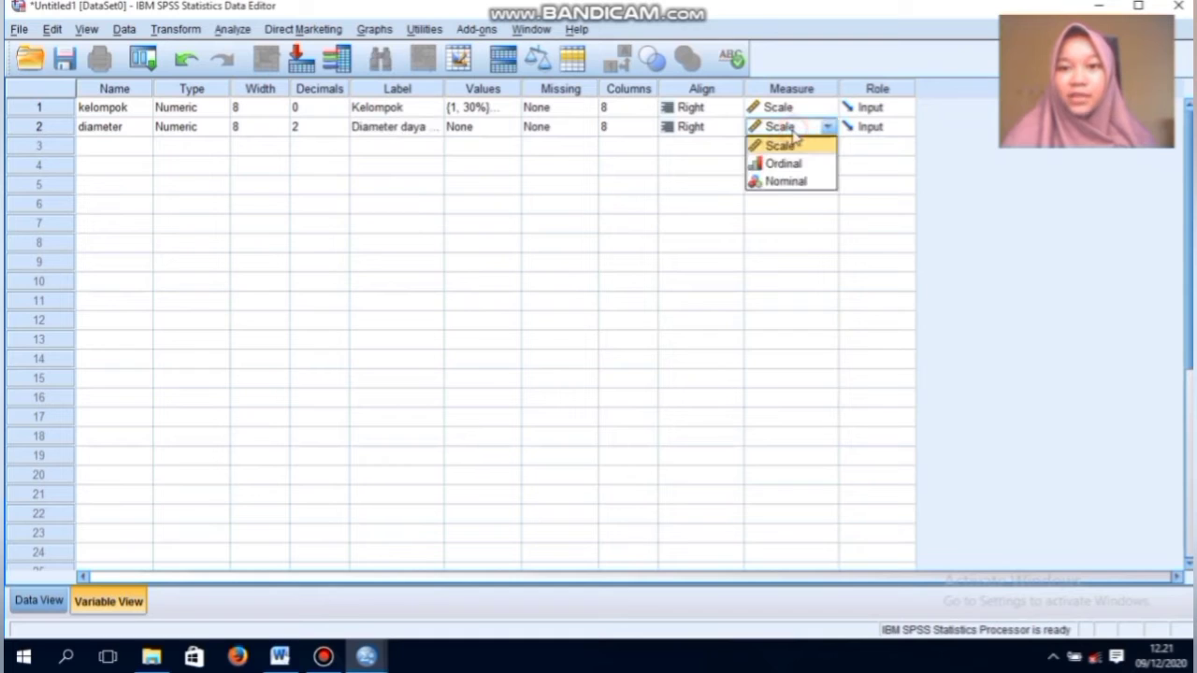
click(790, 146)
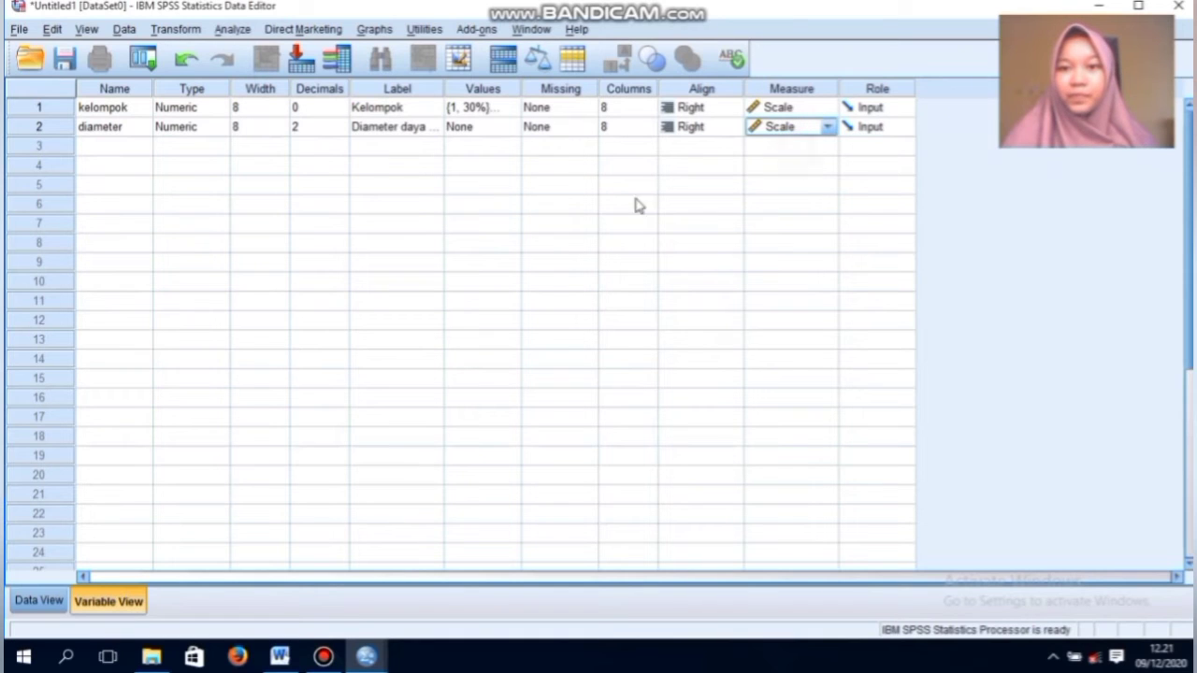
Step: Enter the first data case with kelompok 1 and diameter 2,67
click(54, 610)
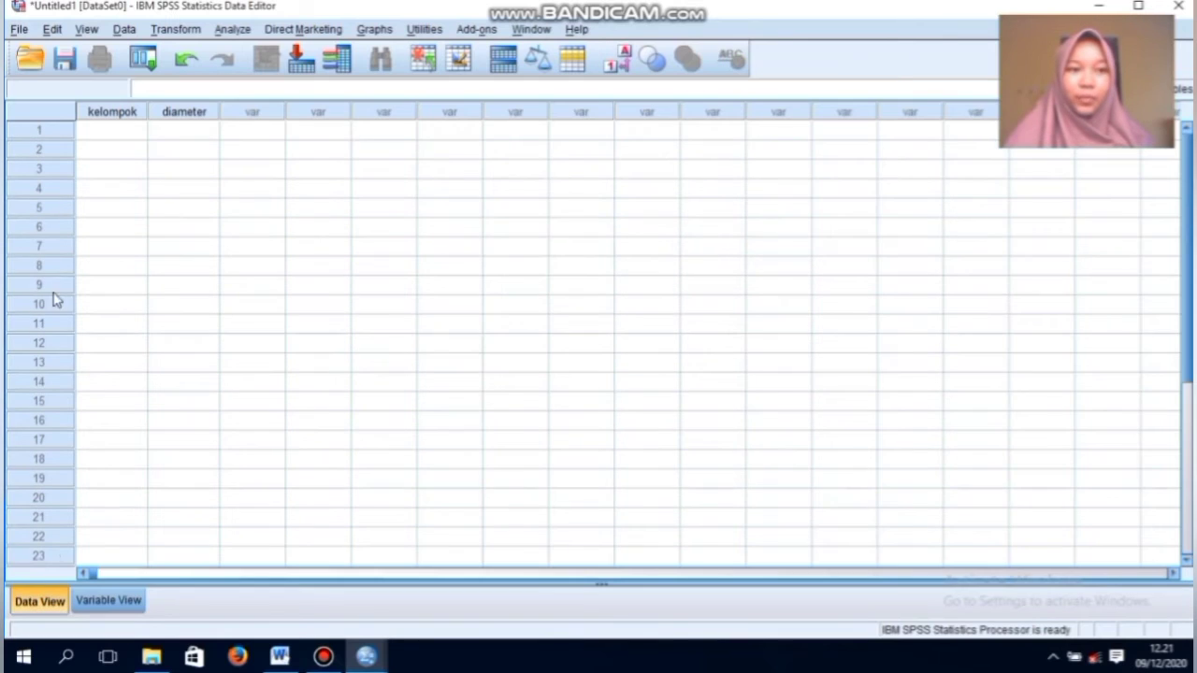
click(111, 131)
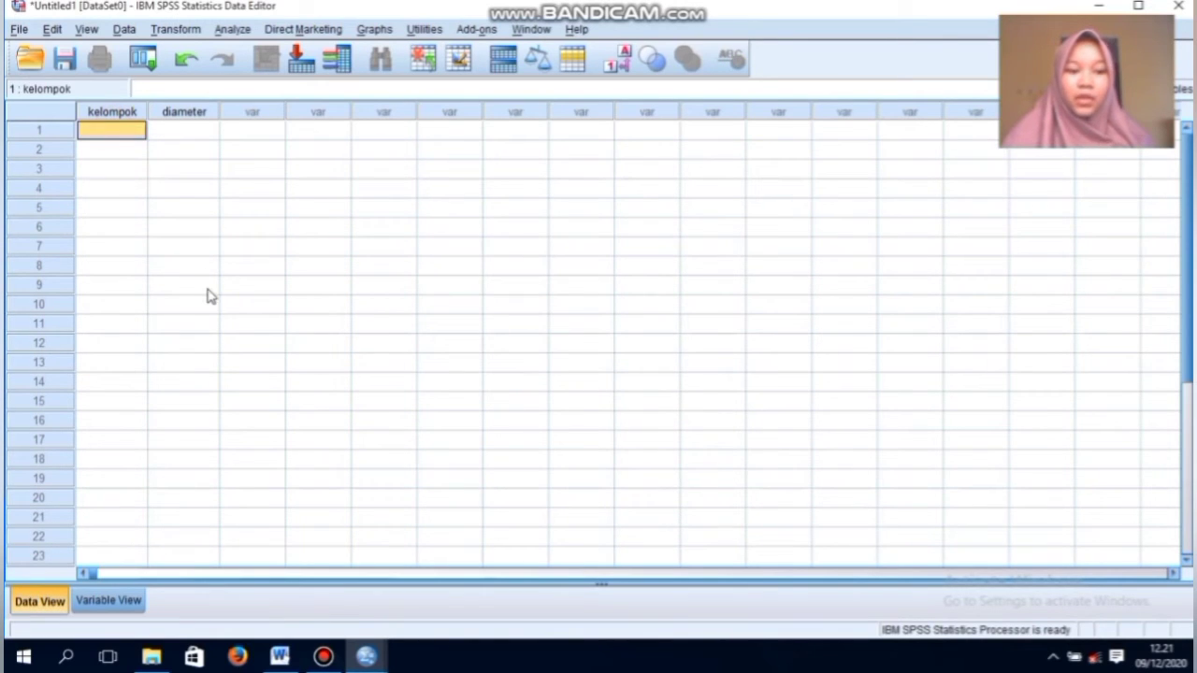
text(1)
key(Tab)
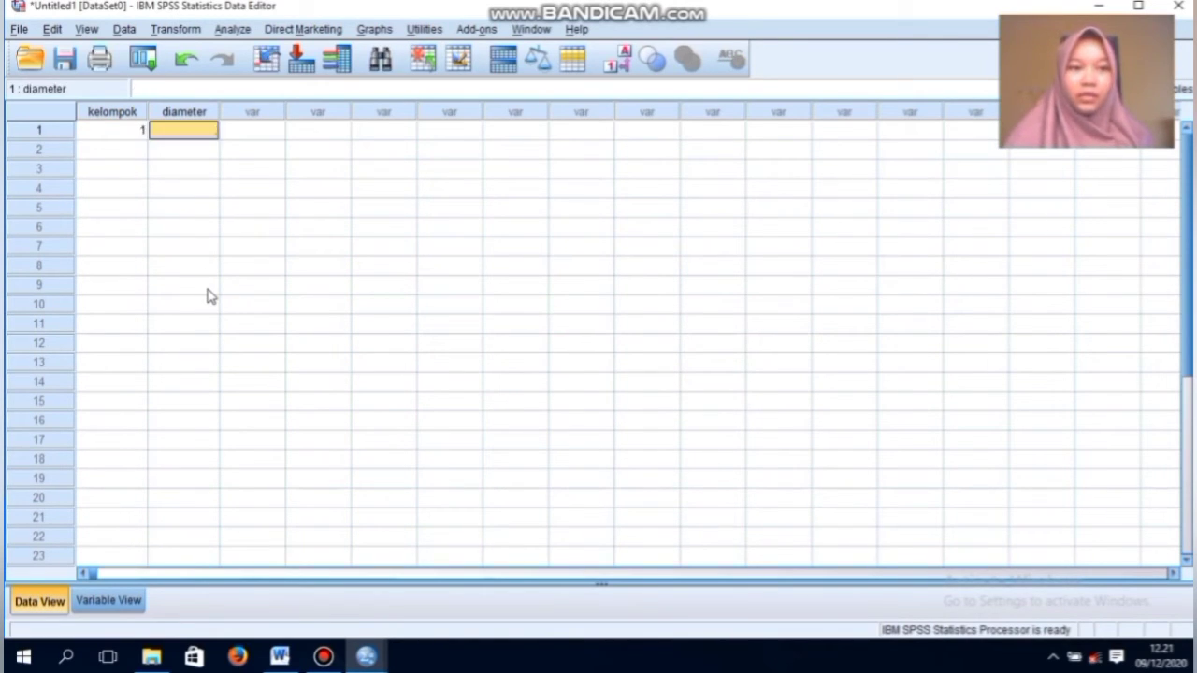
text(2)
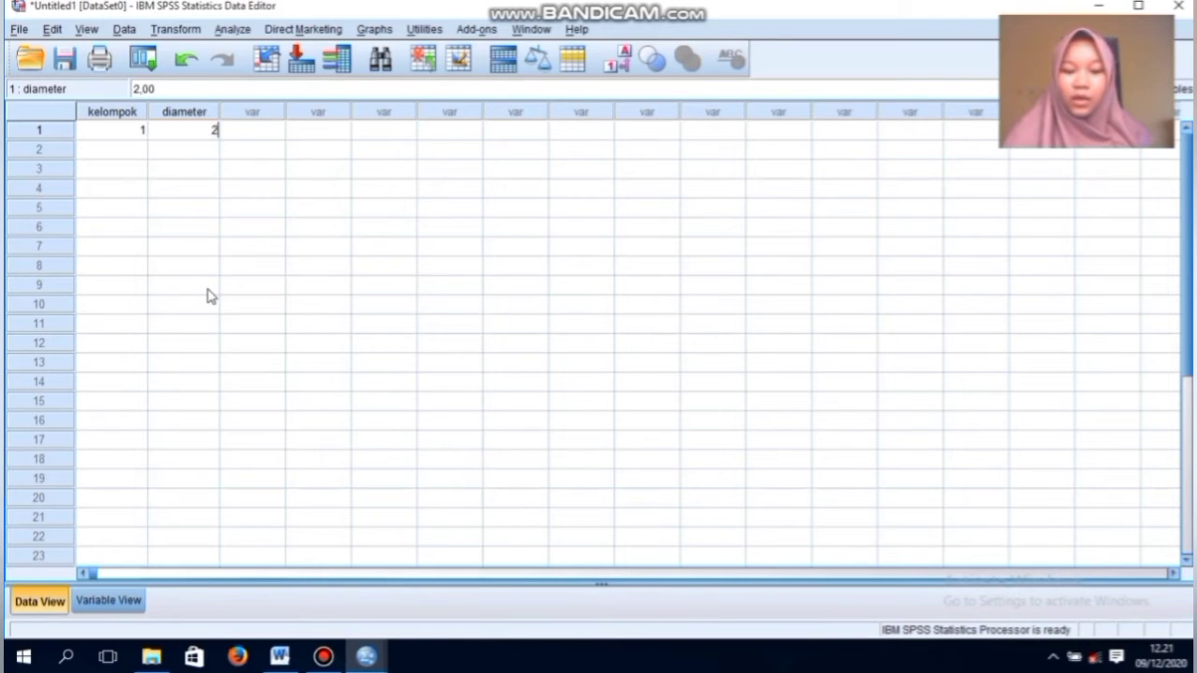
text(,67)
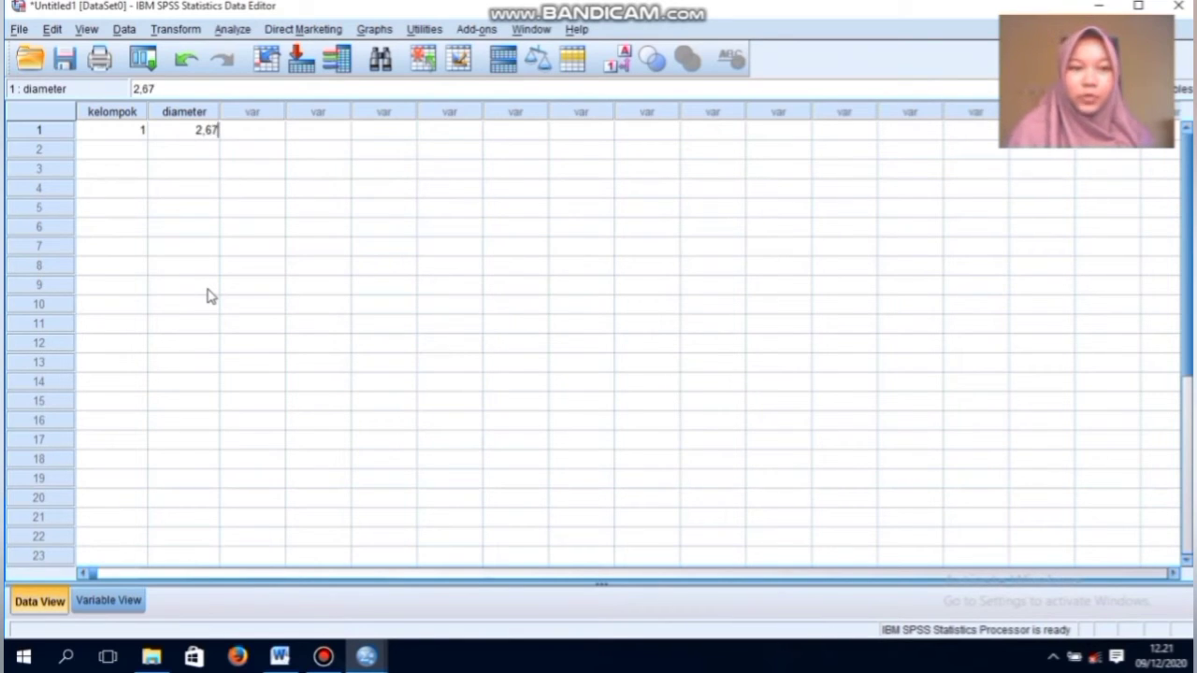
key(Return)
Step: Enter the second data case with kelompok 1 and diameter 2,12
key(Left)
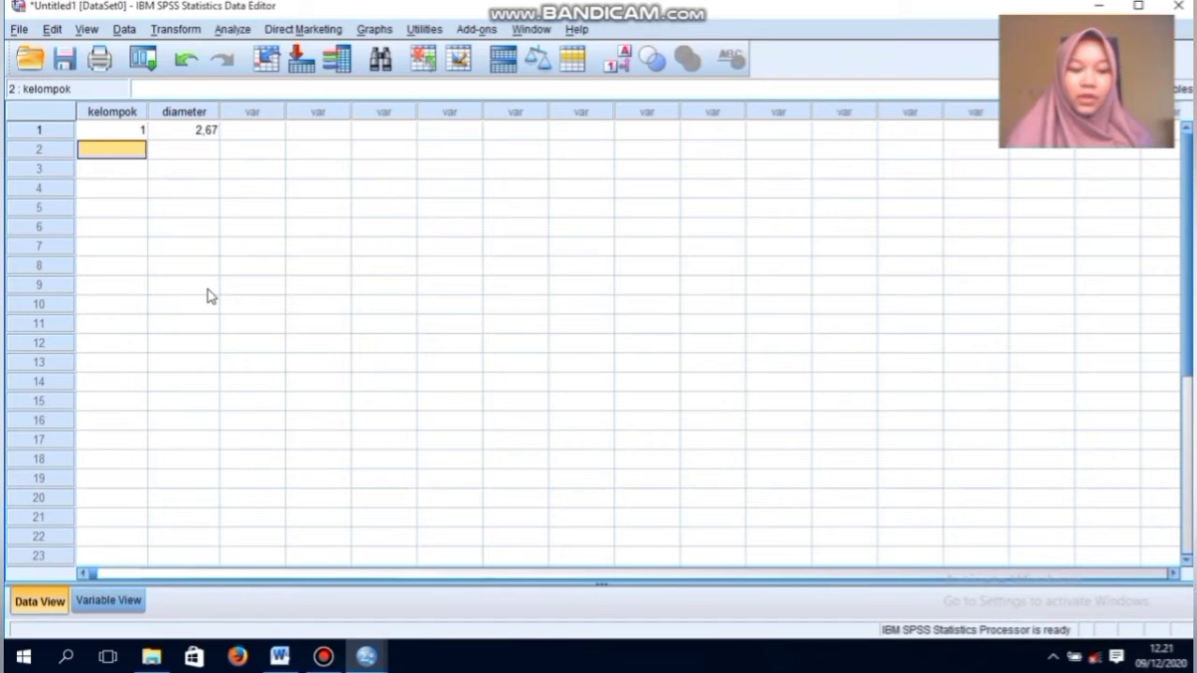
text(1)
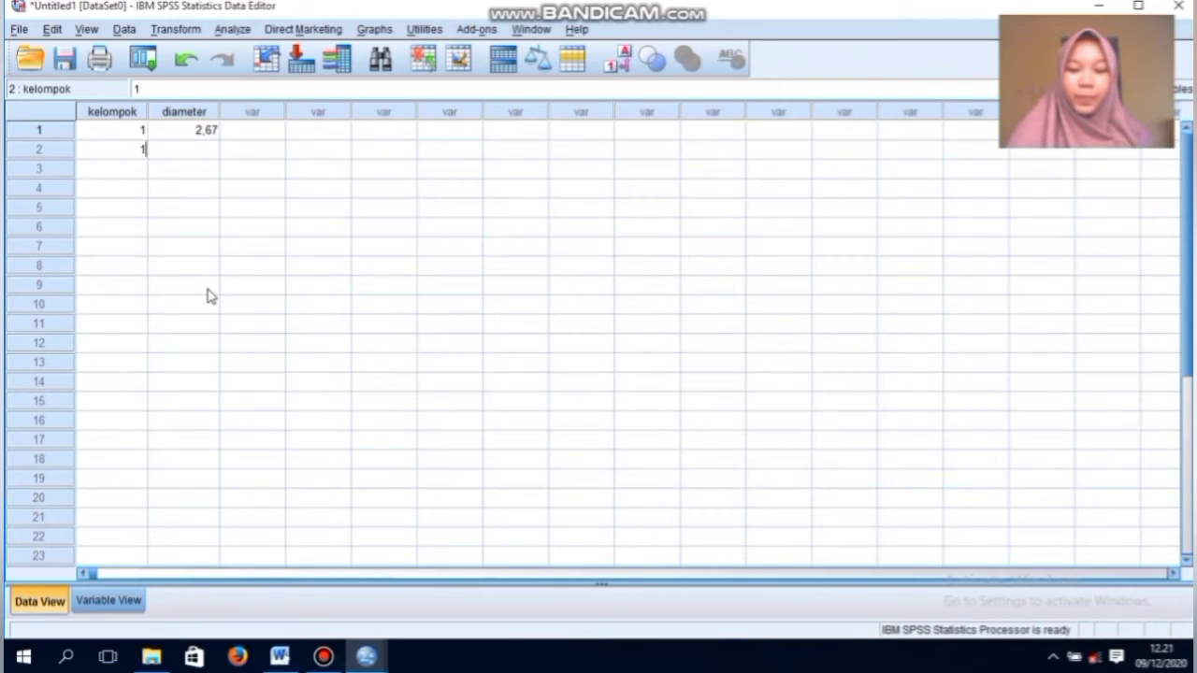
key(Tab)
text(2,12)
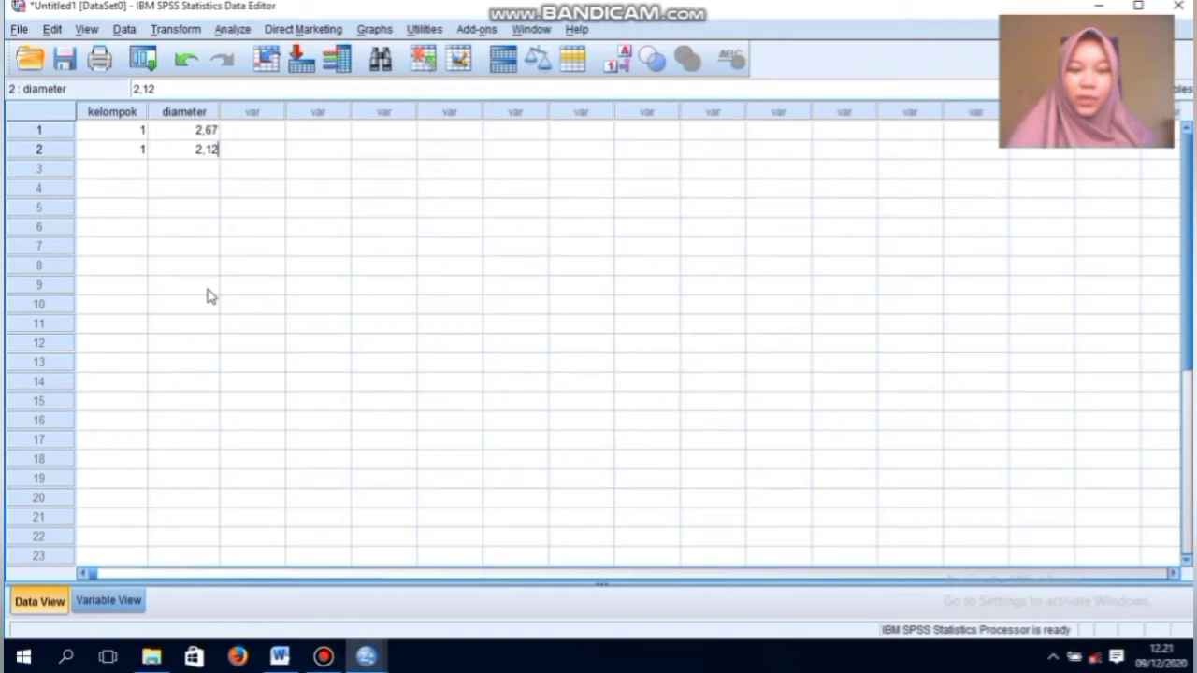
key(Return)
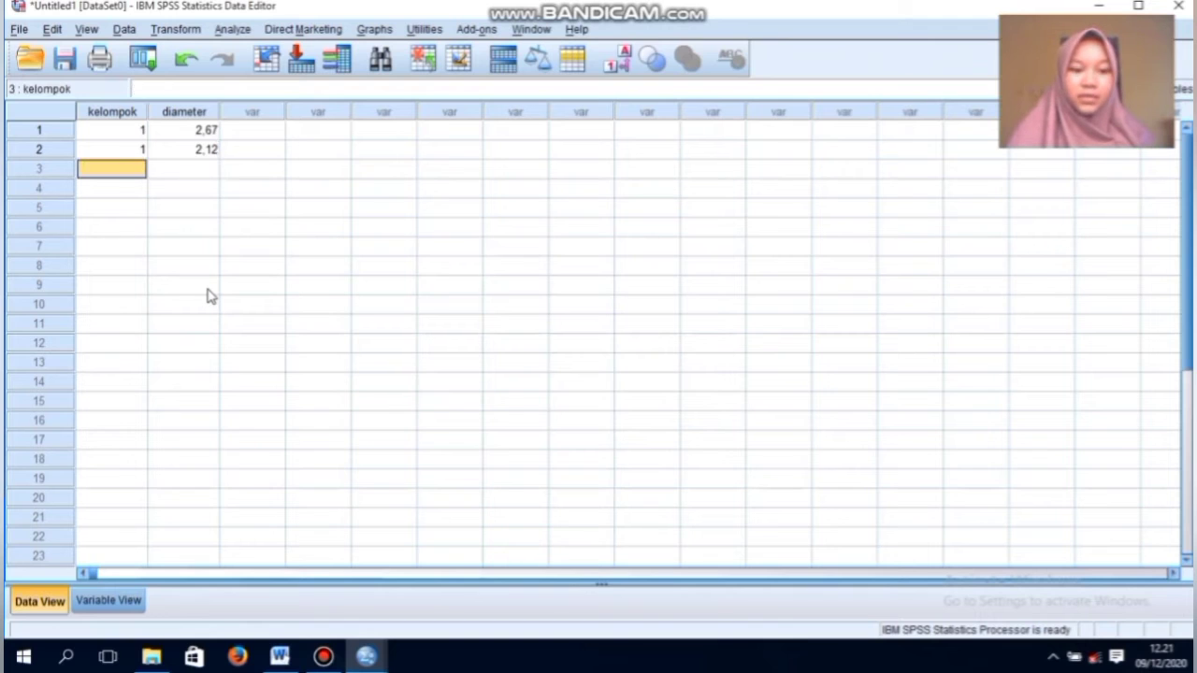
Step: Enter the third data case with kelompok 1 and diameter 2,46
text(1)
key(Tab)
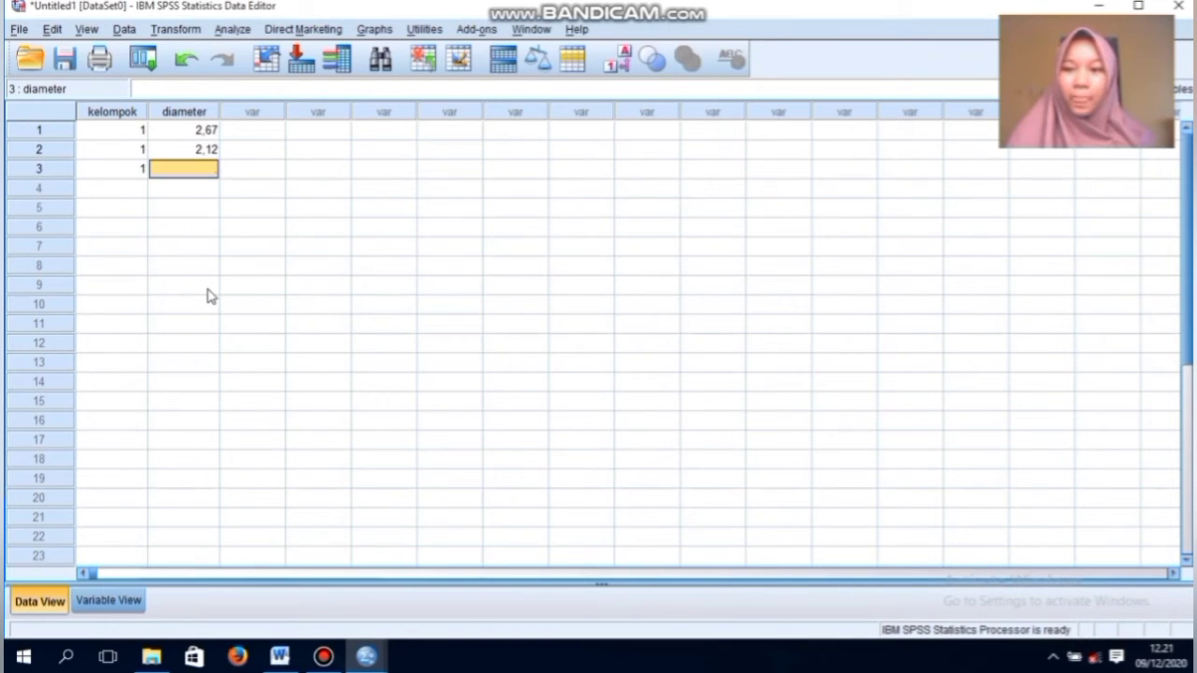
text(2,)
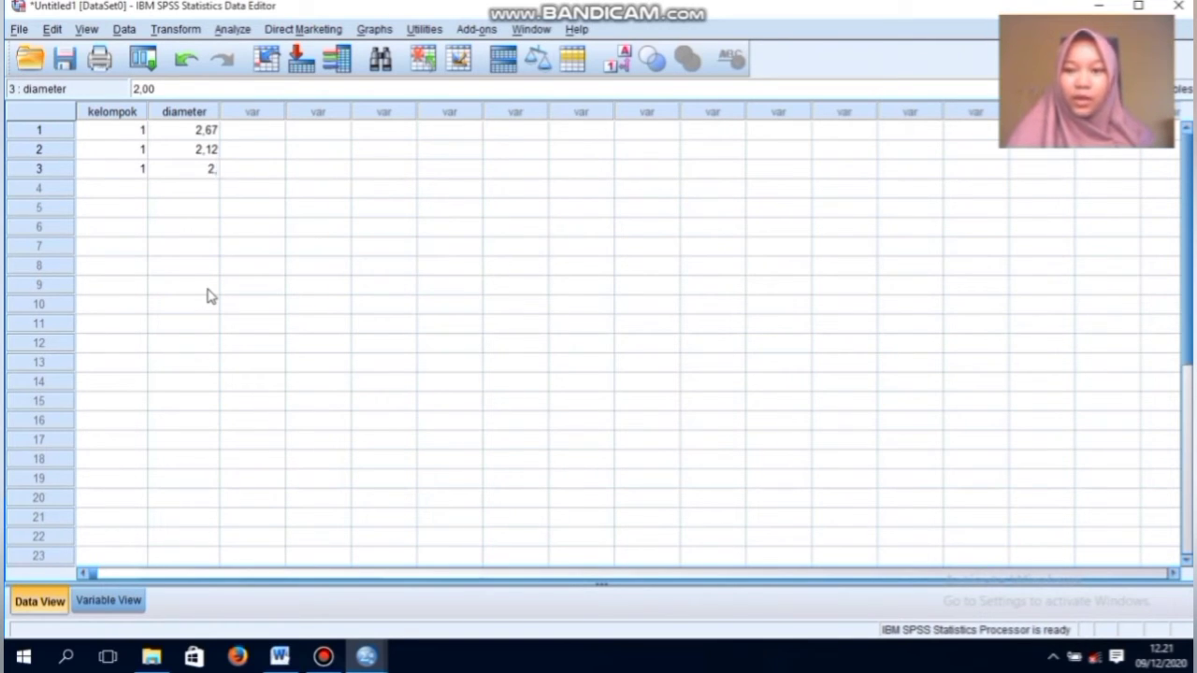
text(46)
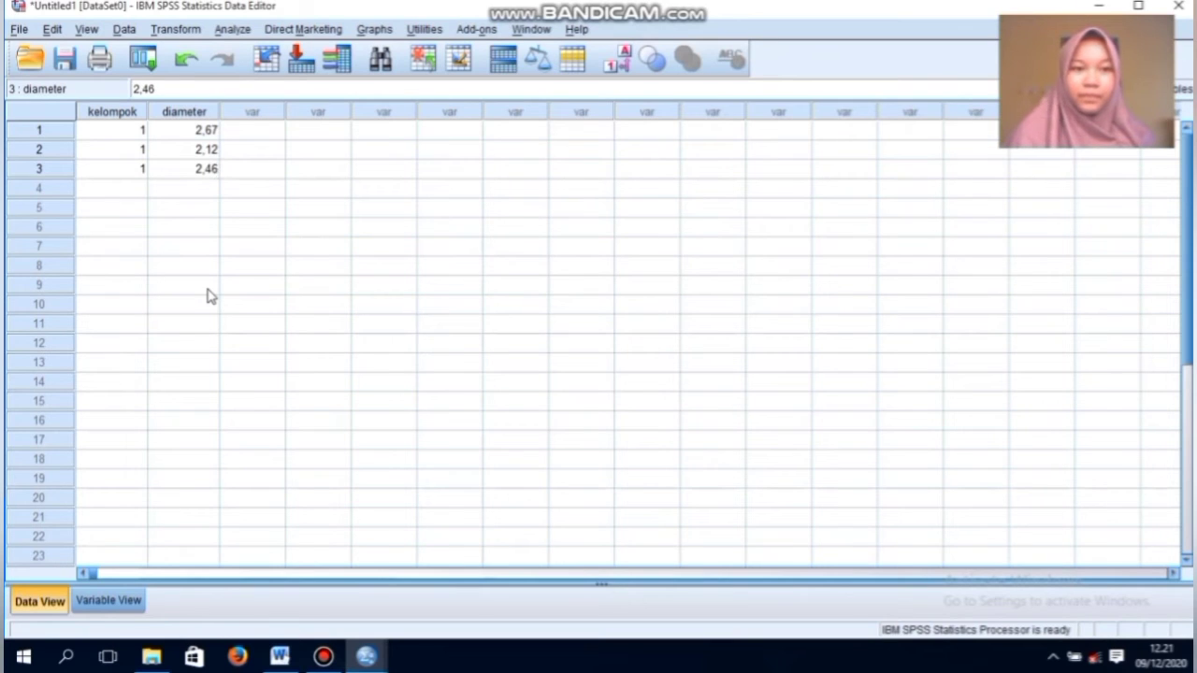
key(Return)
key(Left)
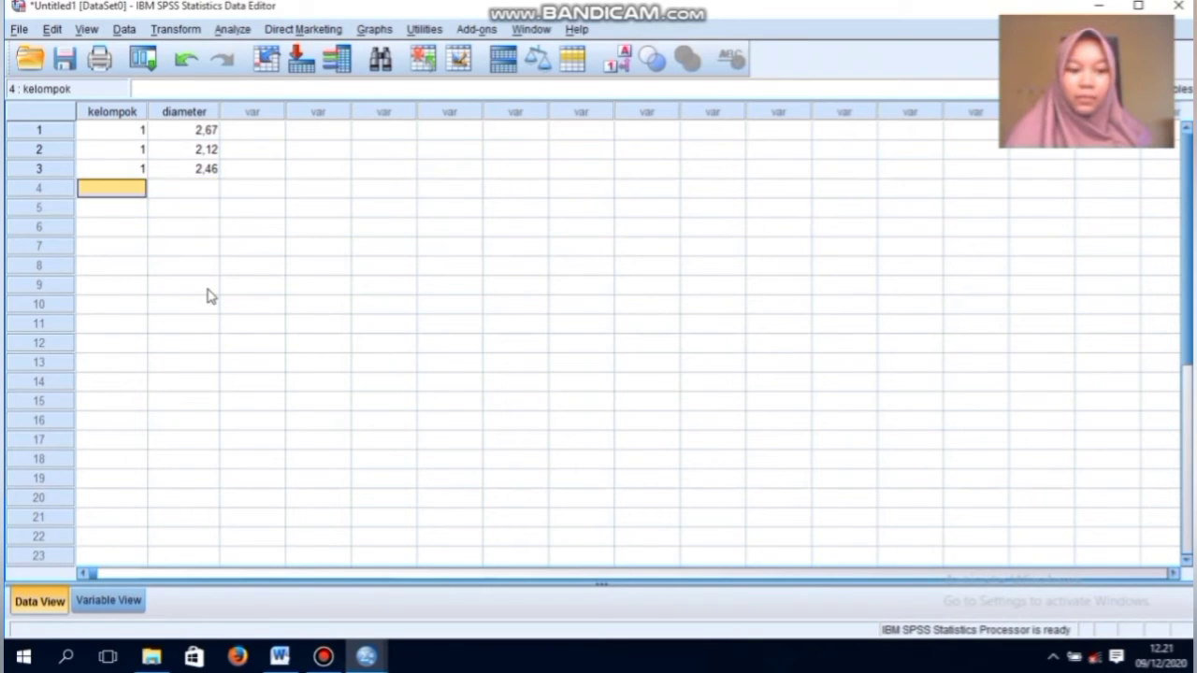
Step: Enter the fourth data case with kelompok 1 and diameter 3,01
text(1)
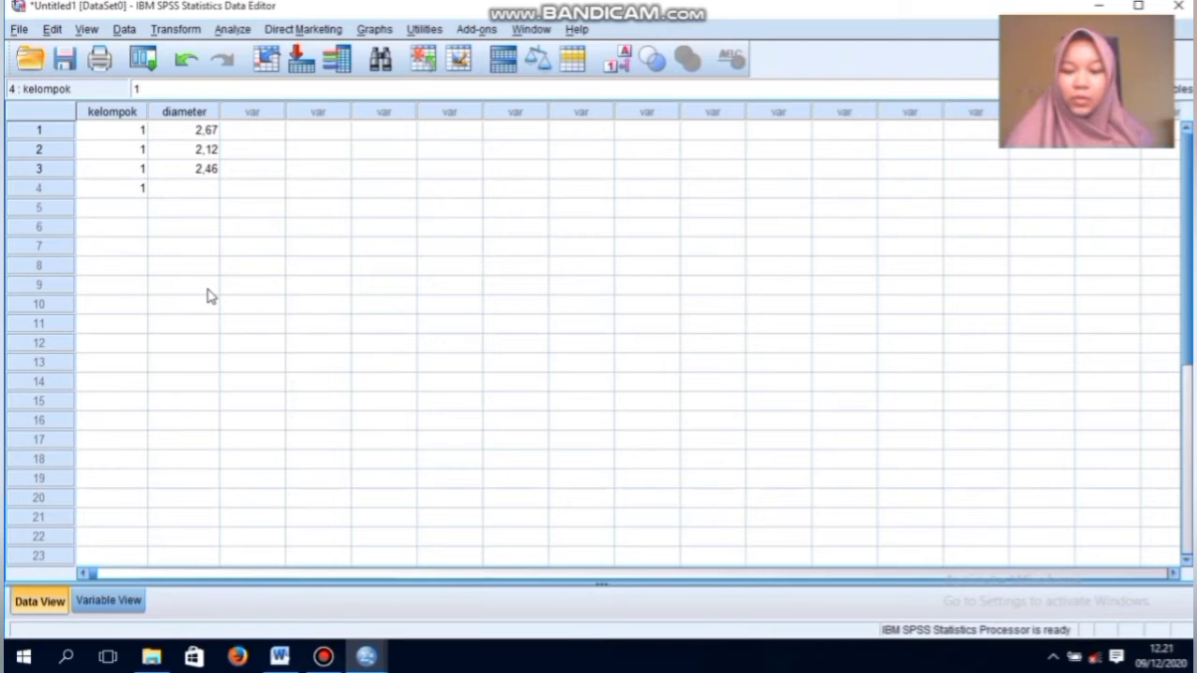
key(Right)
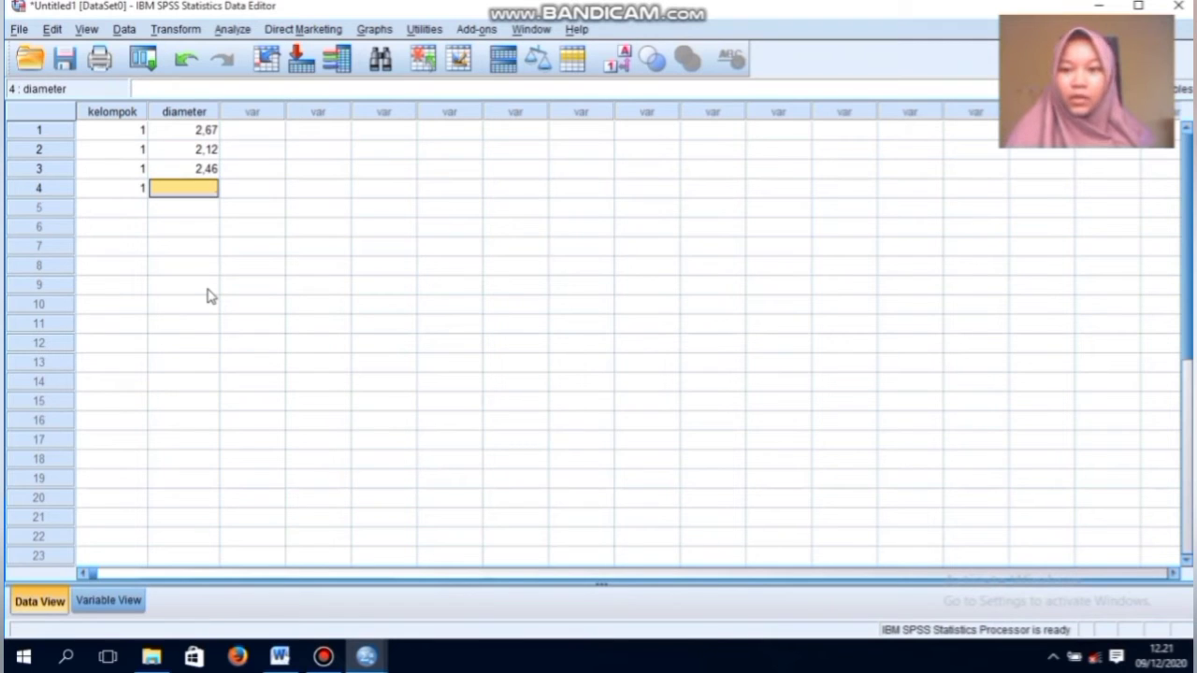
text(3,01)
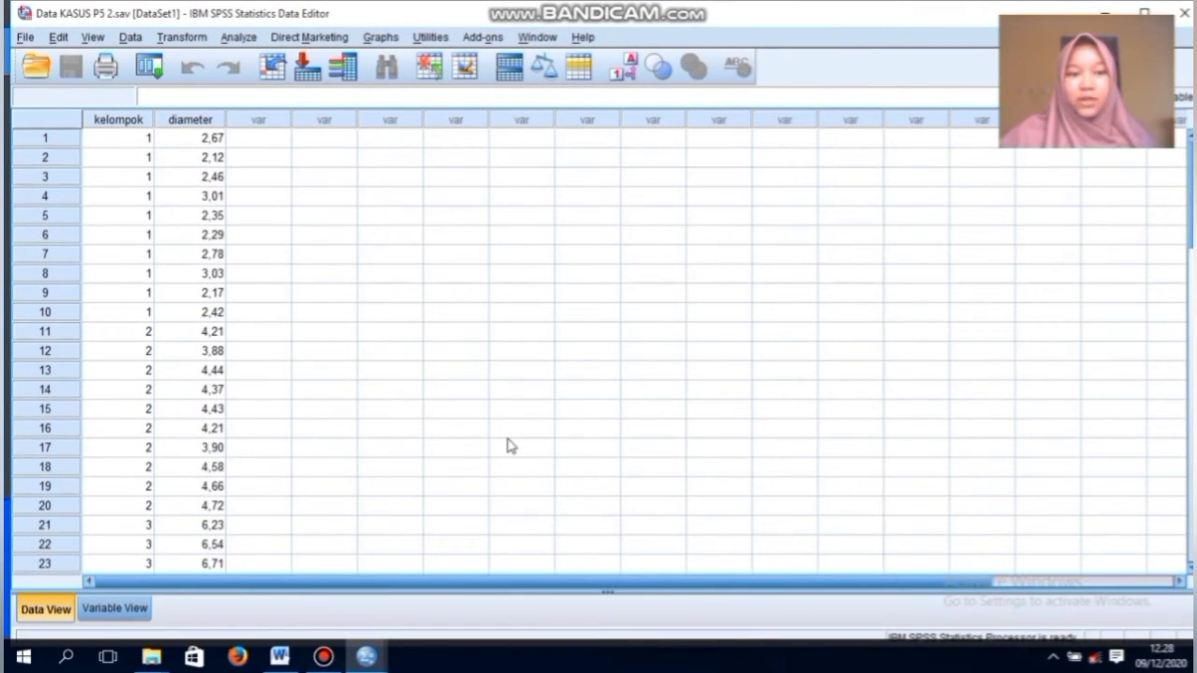
Step: Set up an Explore analysis with Diameter daya hambat as dependent and Kelompok as factor, keeping Descriptives at a 95% confidence interval
scroll(507, 446, down, 13)
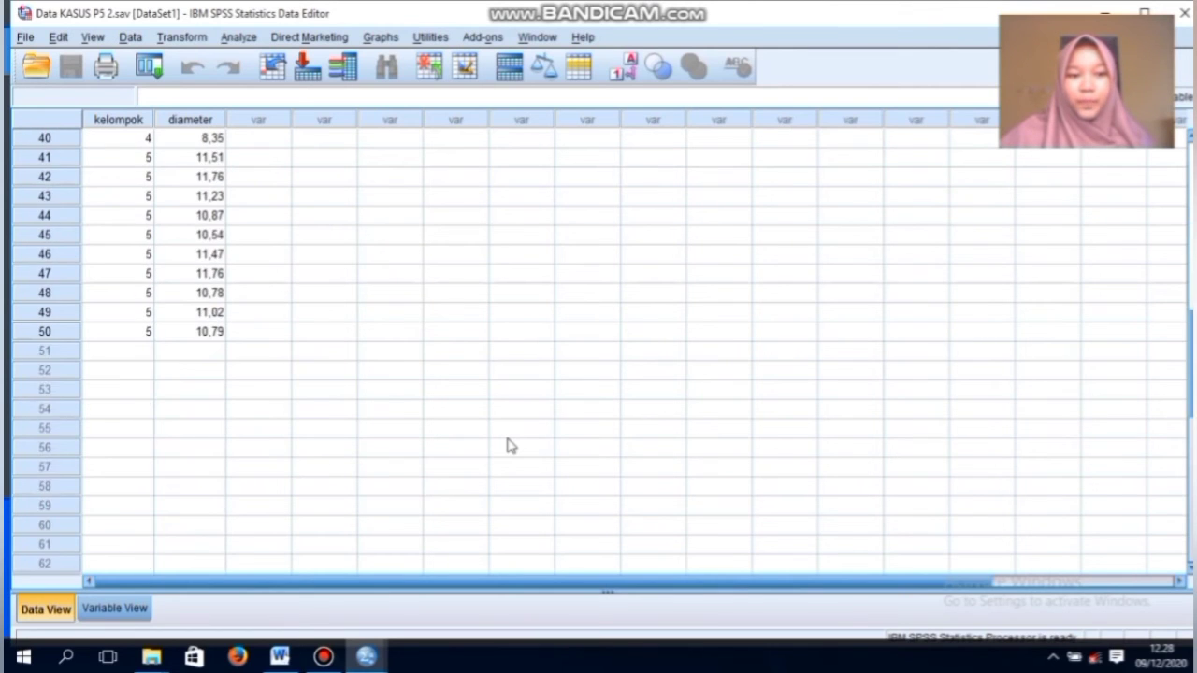
scroll(507, 446, up, 6)
scroll(507, 446, up, 7)
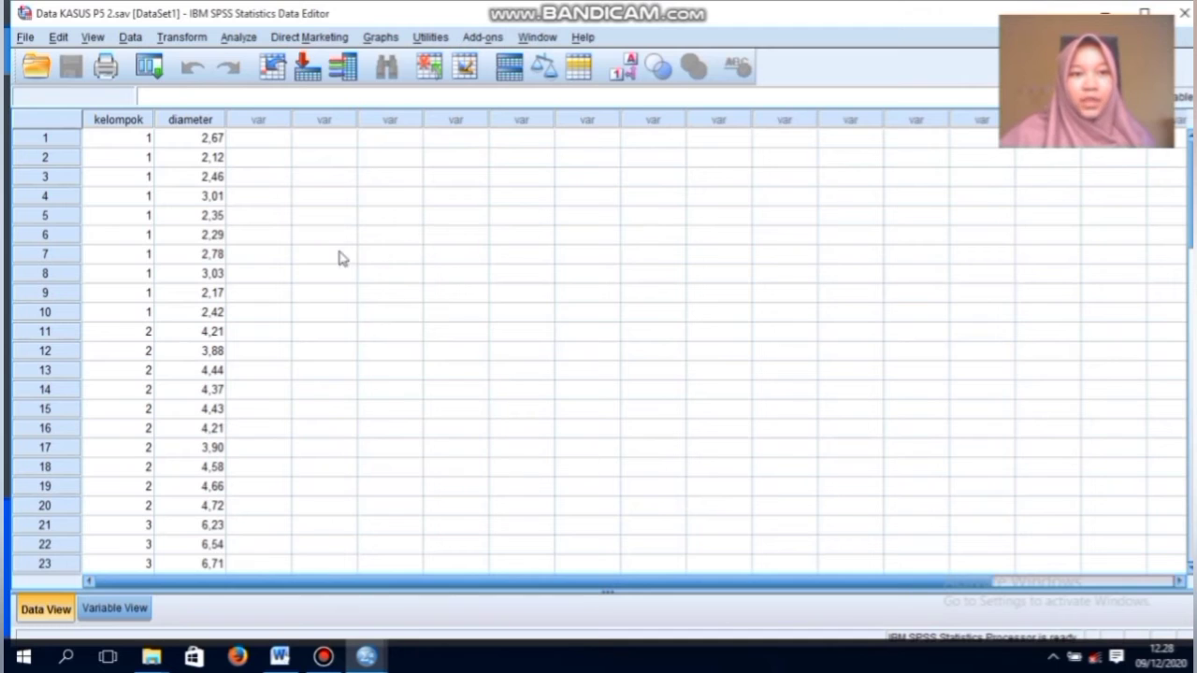
click(237, 37)
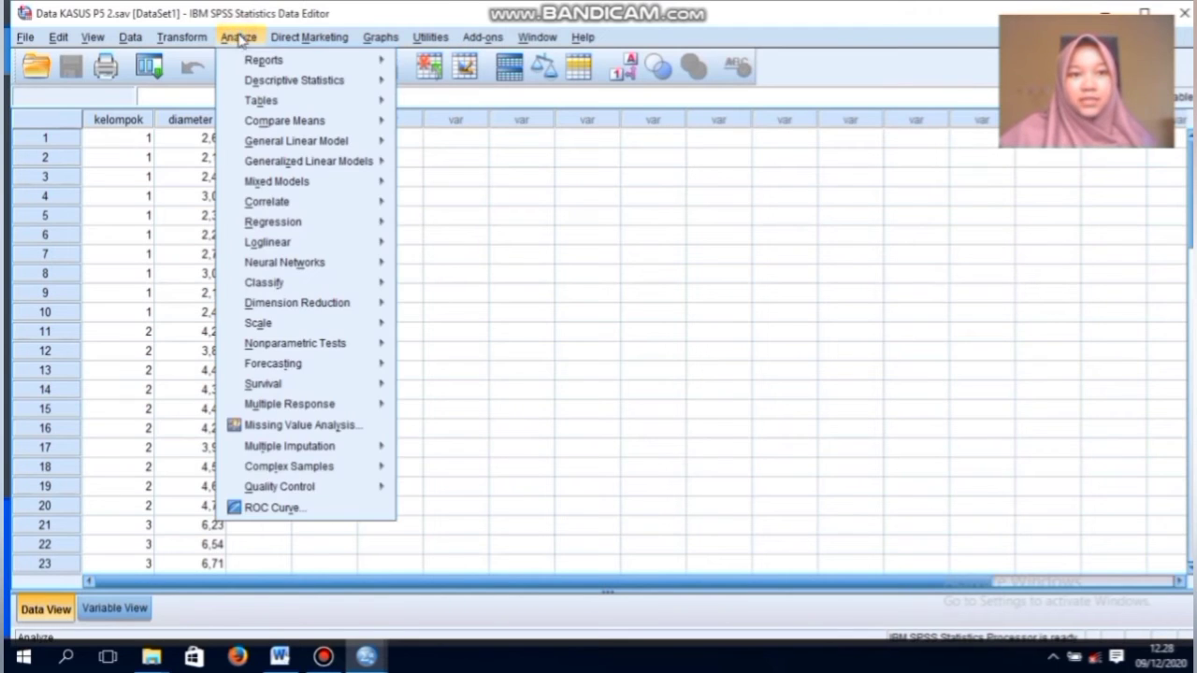
mouse_move(289, 84)
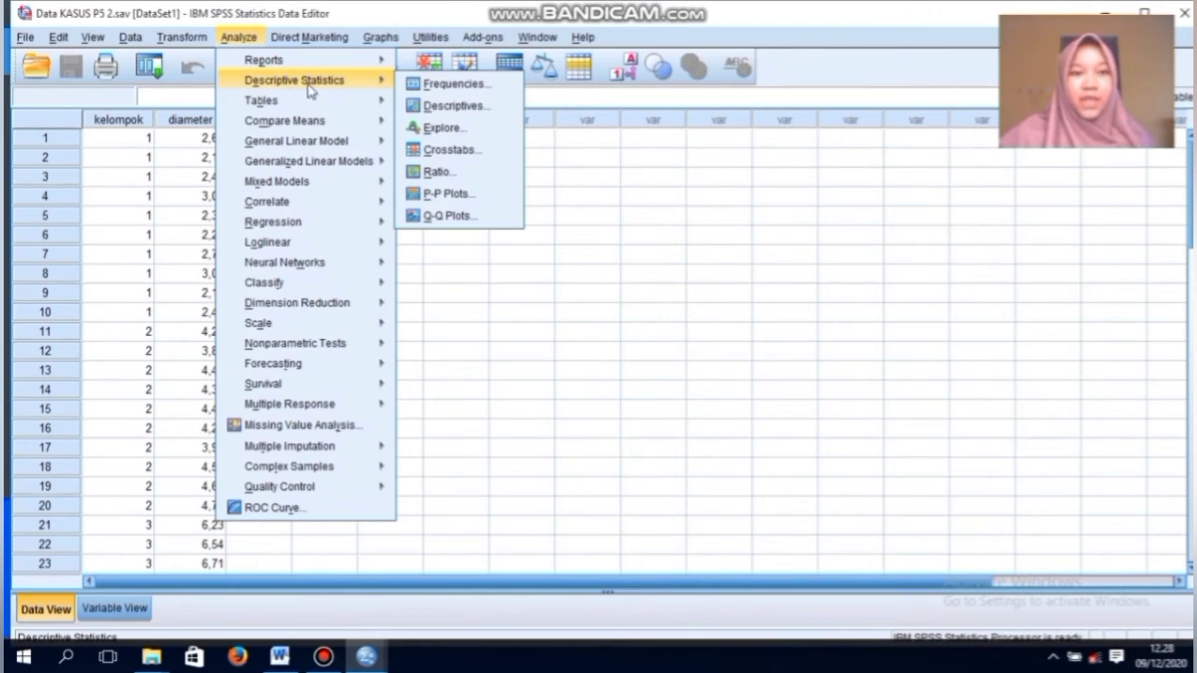
click(441, 128)
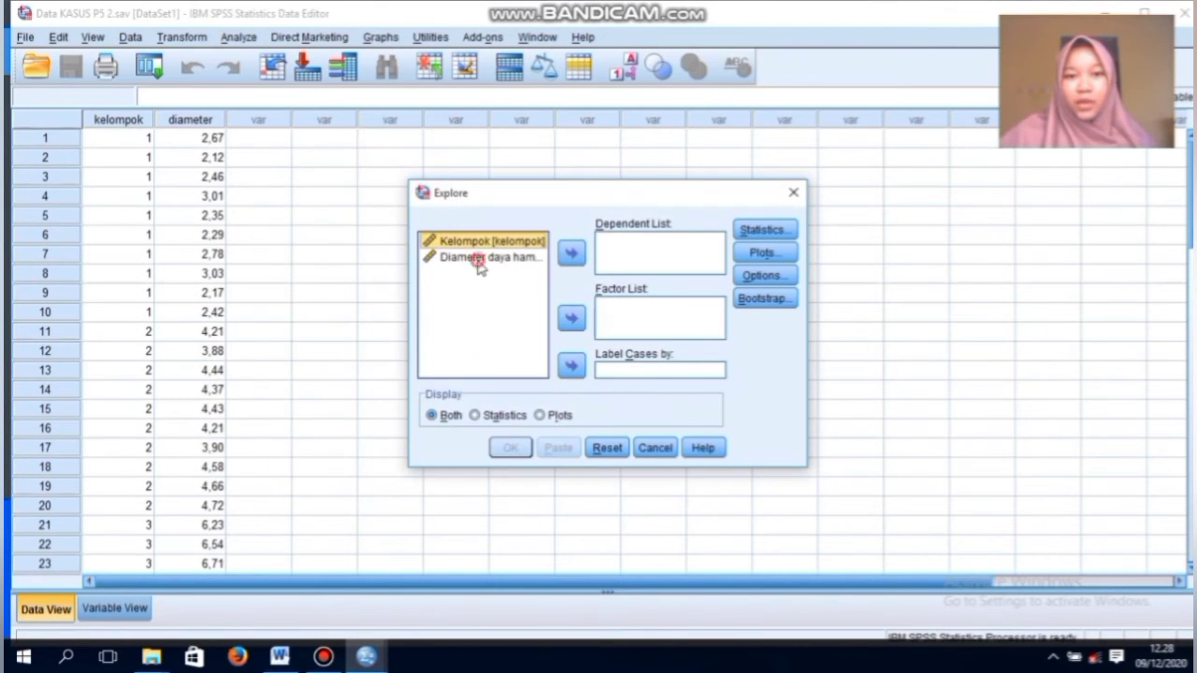
click(477, 259)
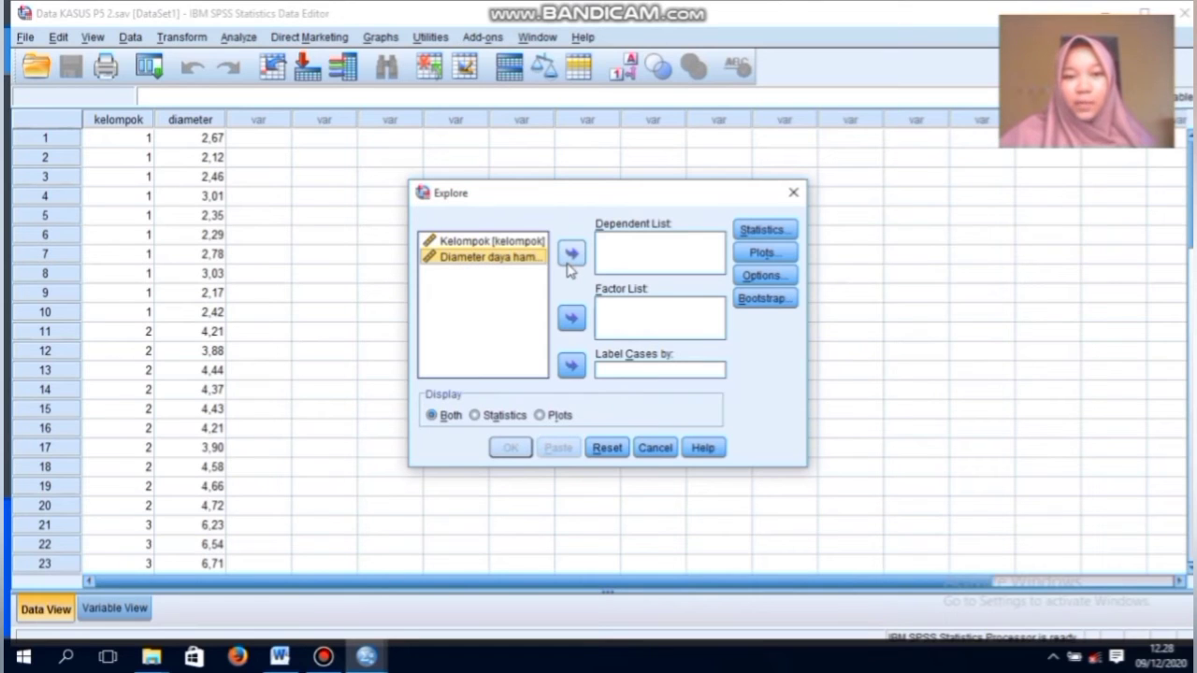
click(571, 254)
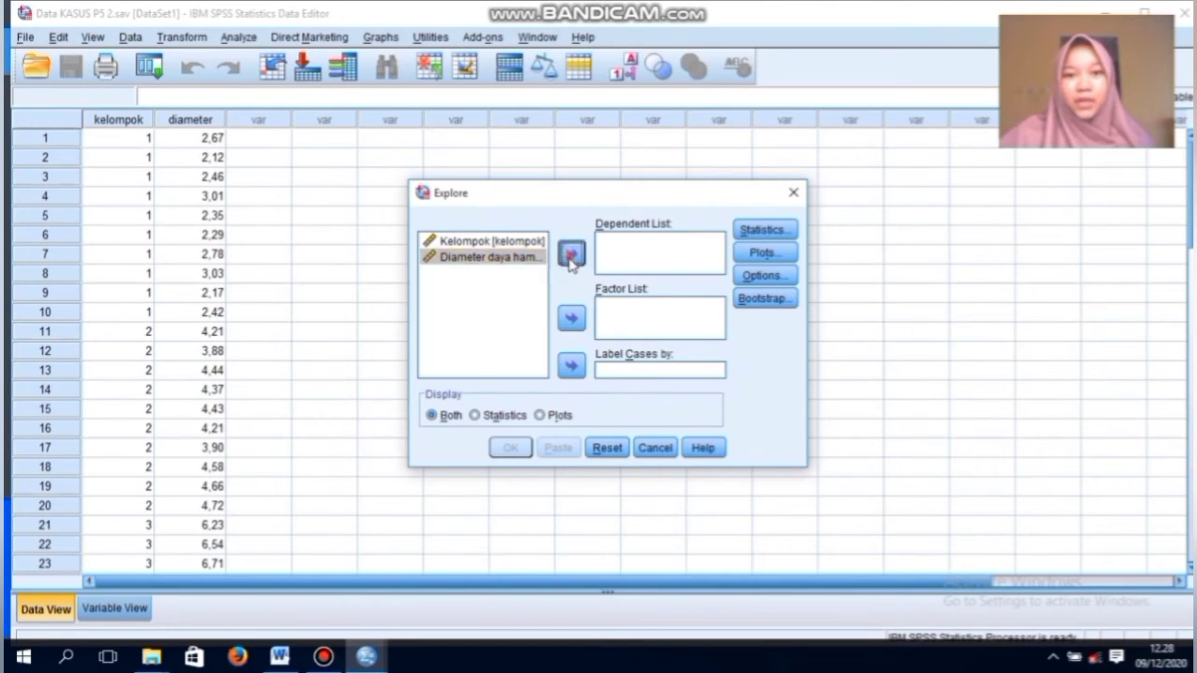
click(515, 245)
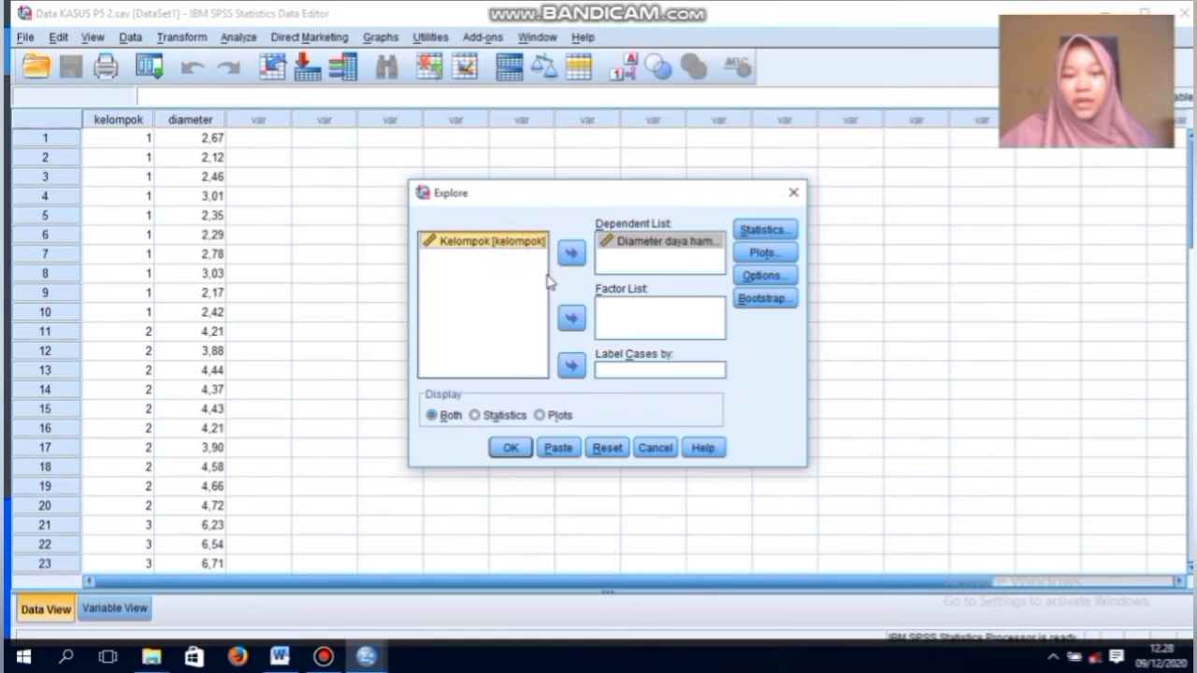
click(572, 318)
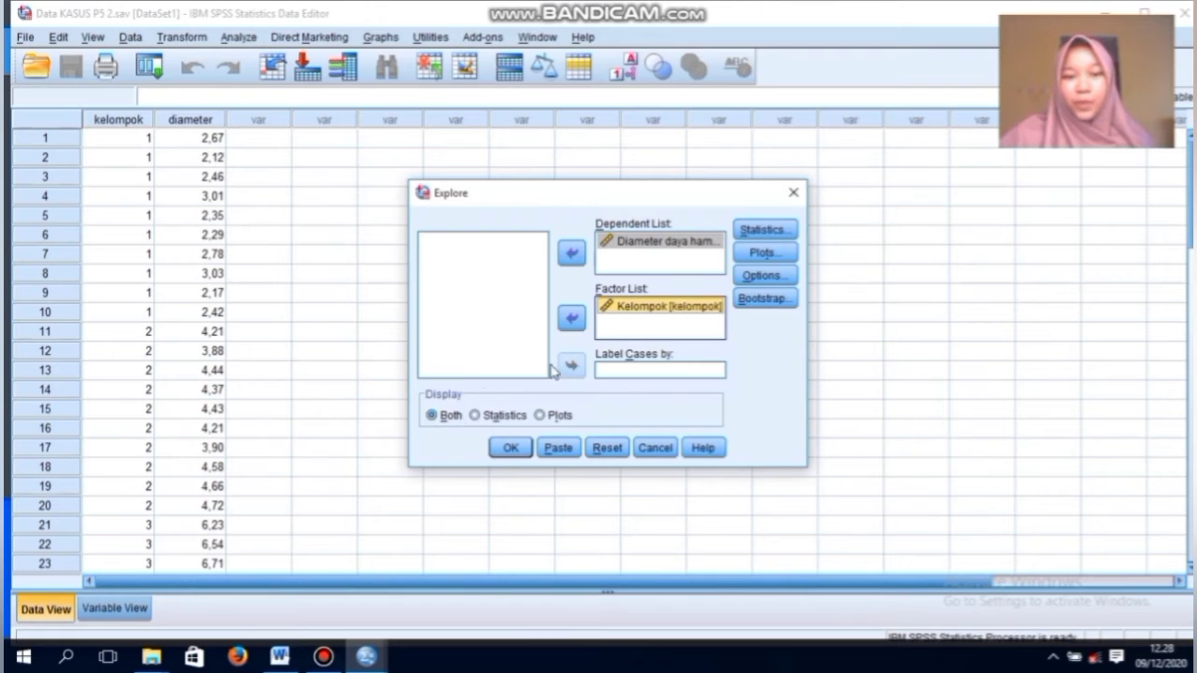
click(759, 232)
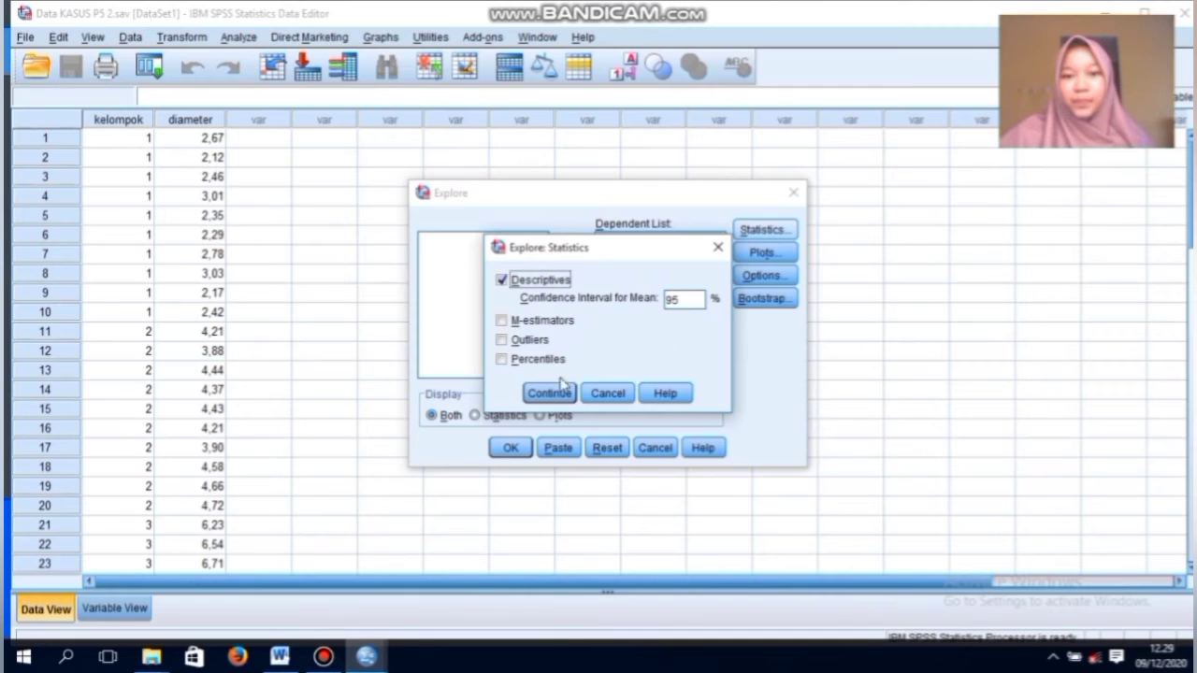
click(549, 393)
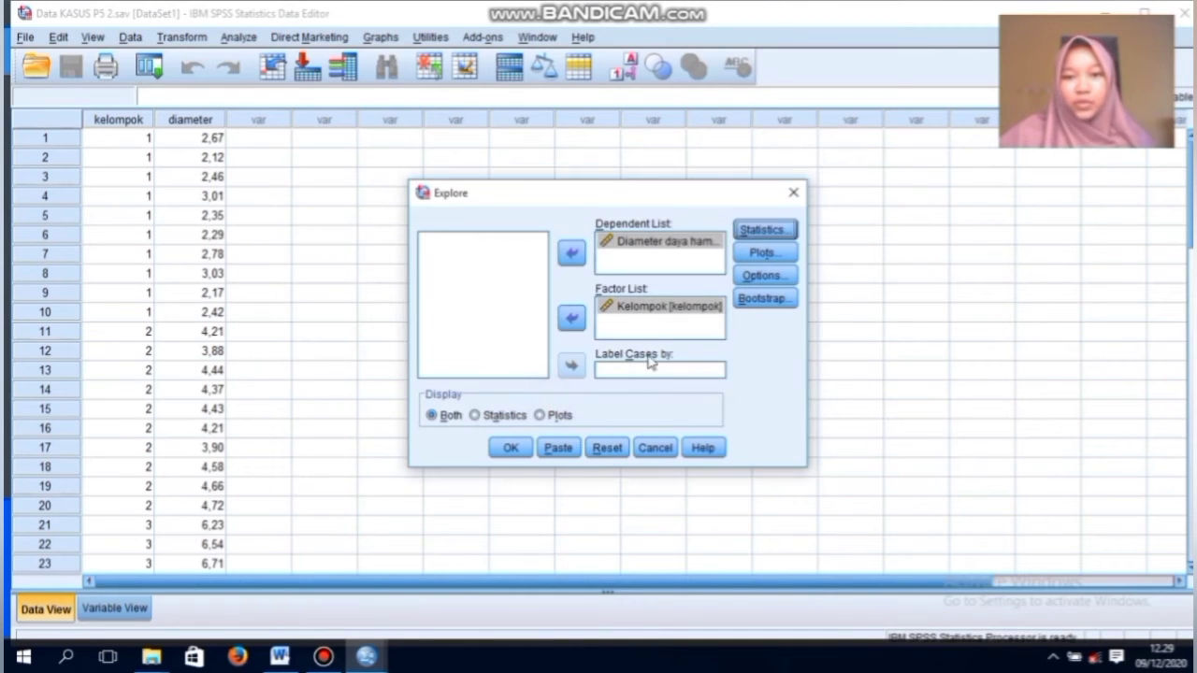
Step: Turn off boxplots and stem-and-leaf, choose Power estimation for the Levene test, and run the Explore analysis
click(762, 254)
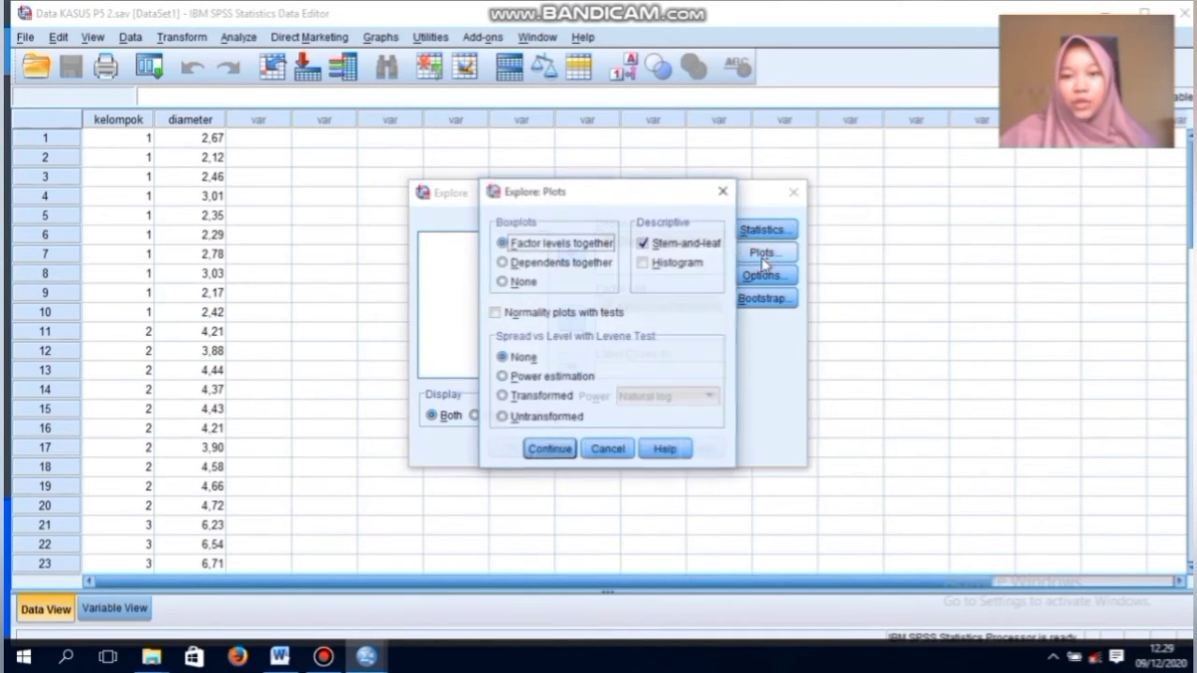
click(503, 281)
click(642, 243)
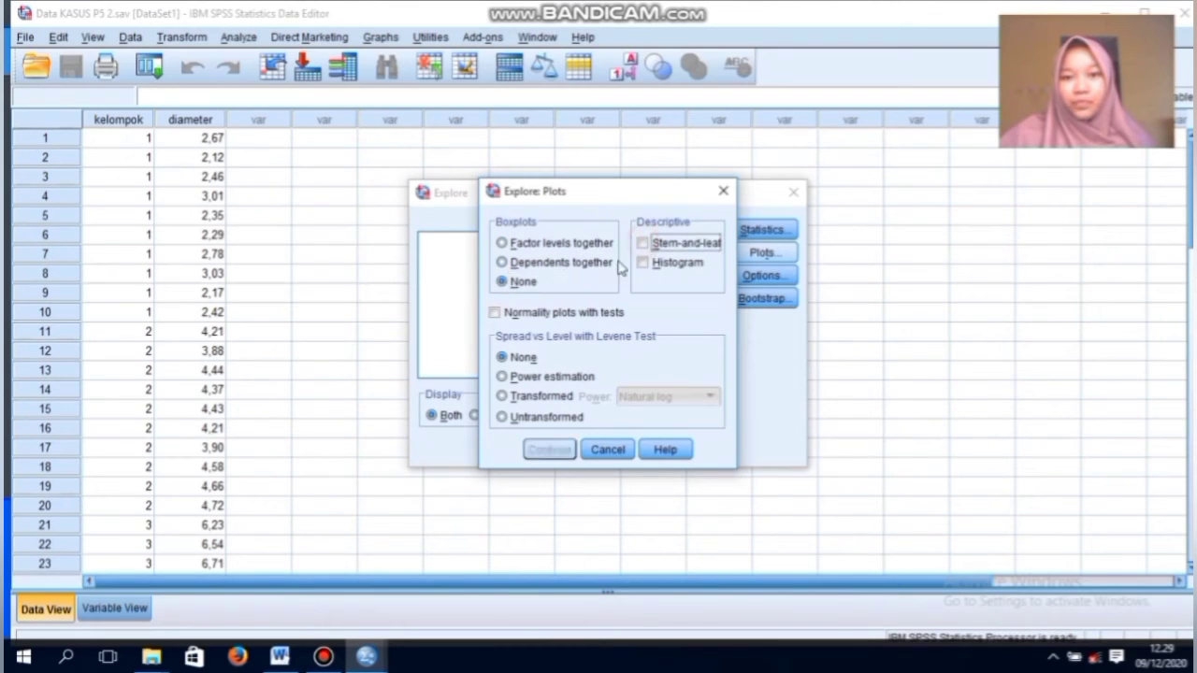
click(502, 376)
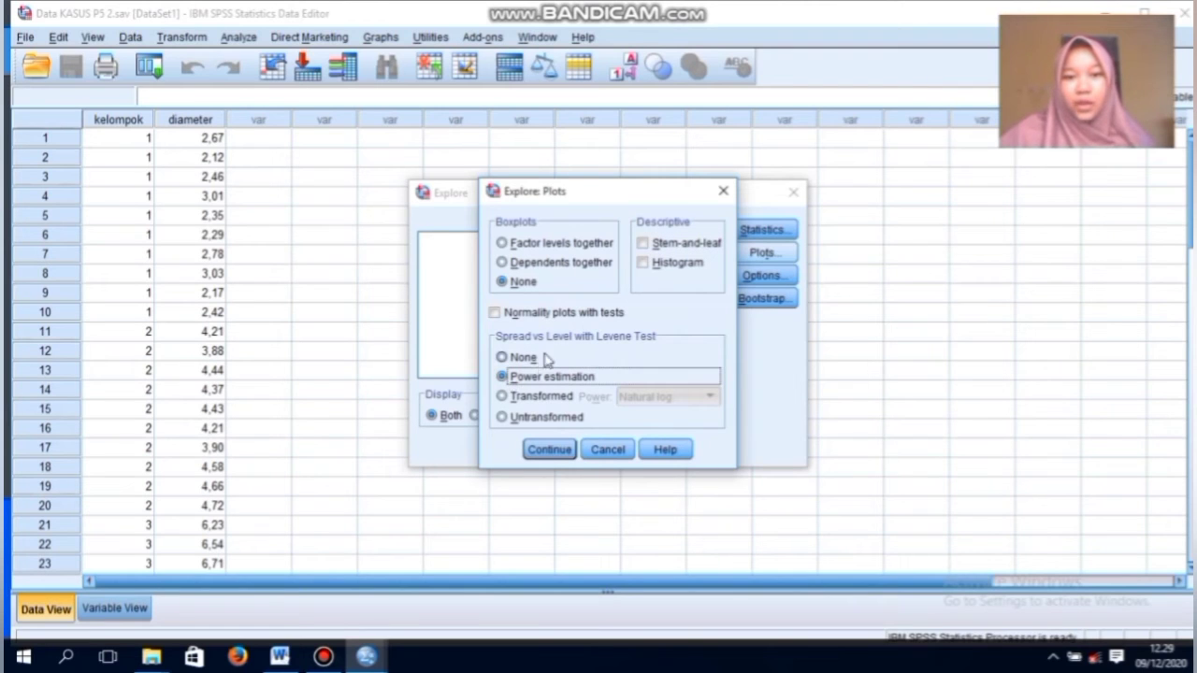
click(552, 447)
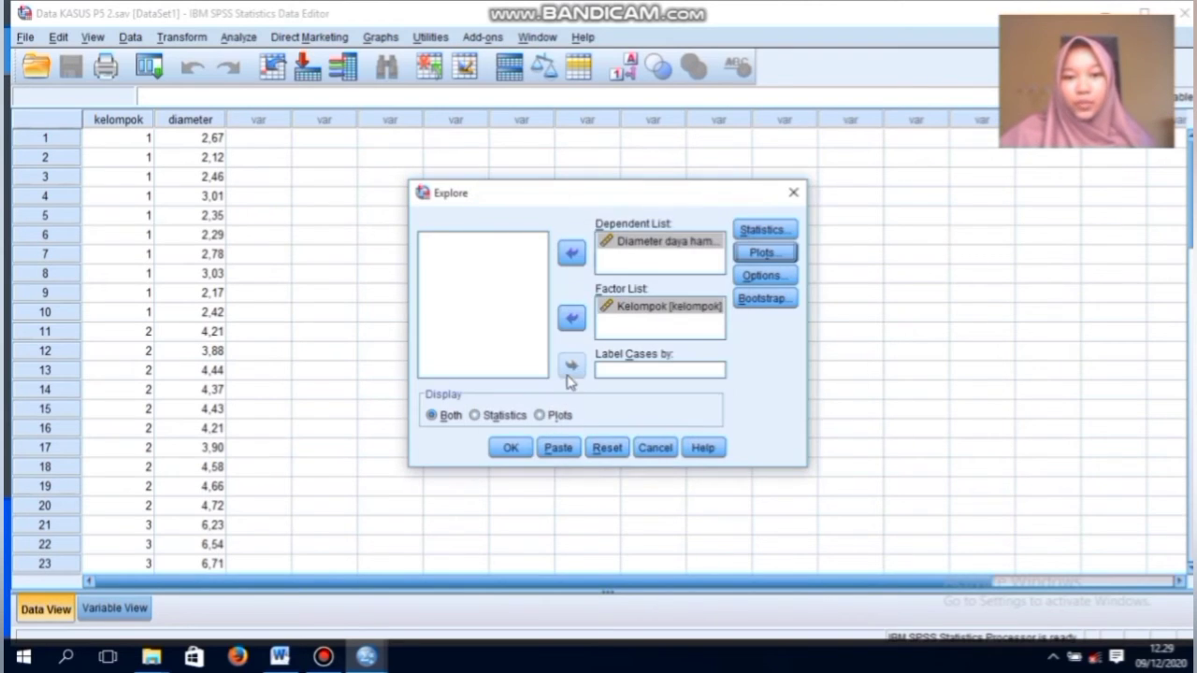
click(522, 451)
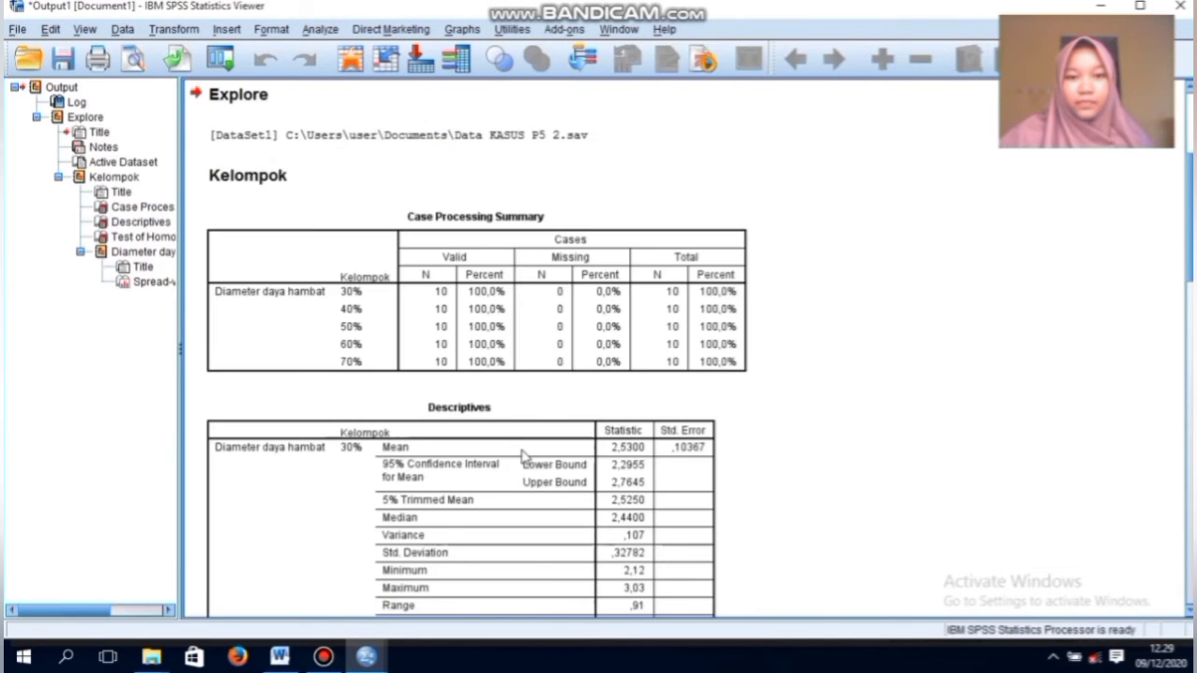
Step: Examine the Descriptives and the Sig. values in the Test of Homogeneity of Variance table of the Explore output
scroll(523, 455, down, 4)
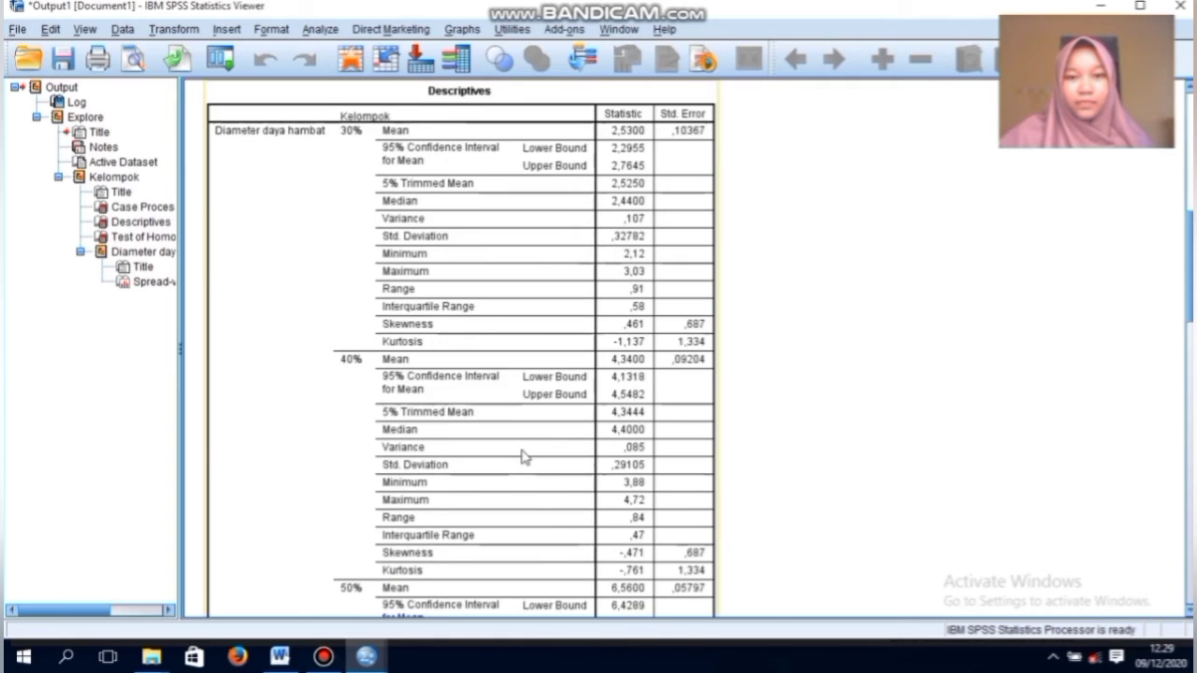
scroll(524, 455, down, 2)
scroll(523, 457, down, 12)
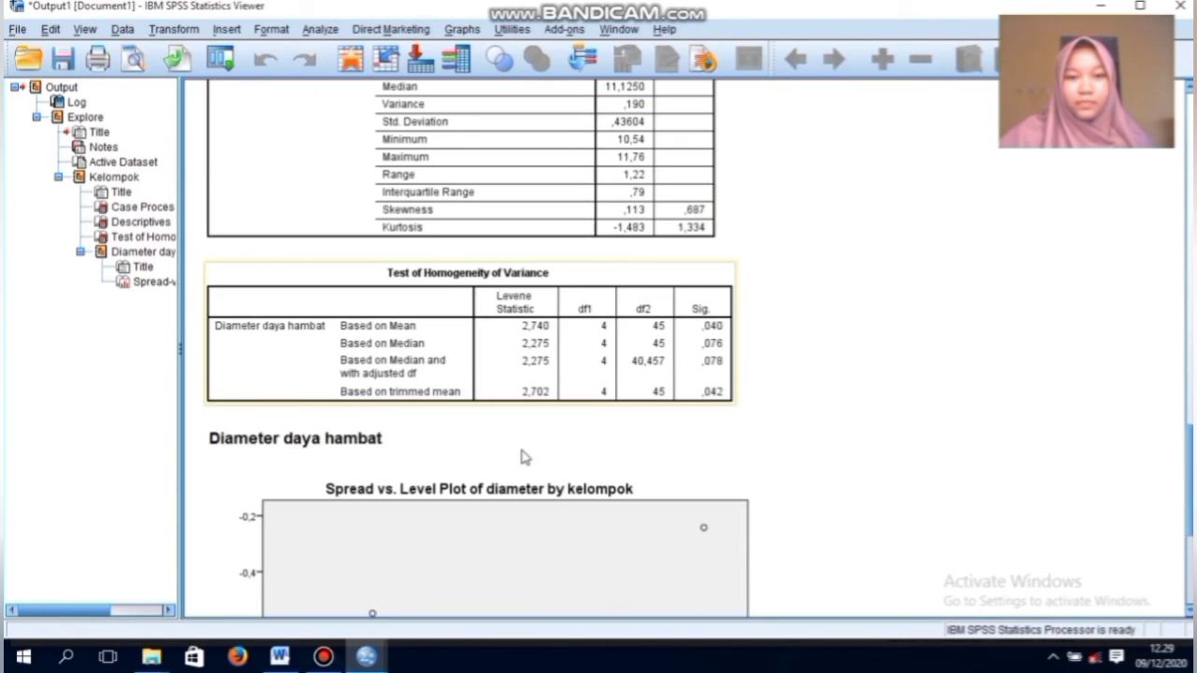
scroll(522, 456, down, 2)
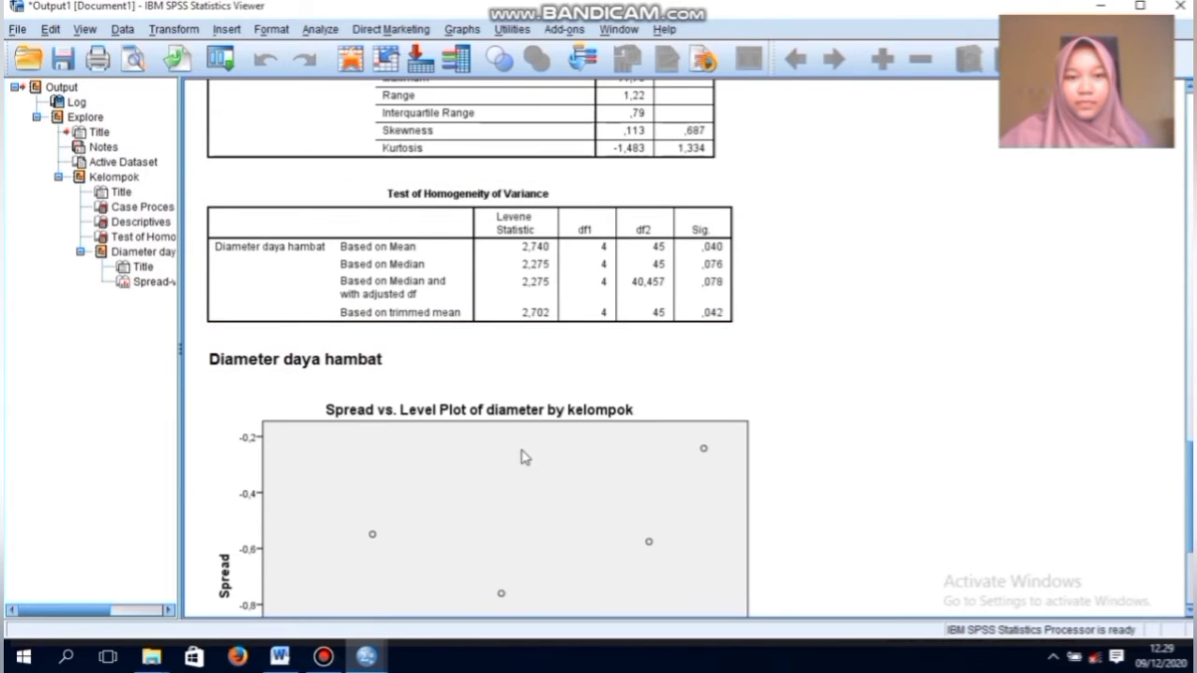
scroll(523, 456, up, 2)
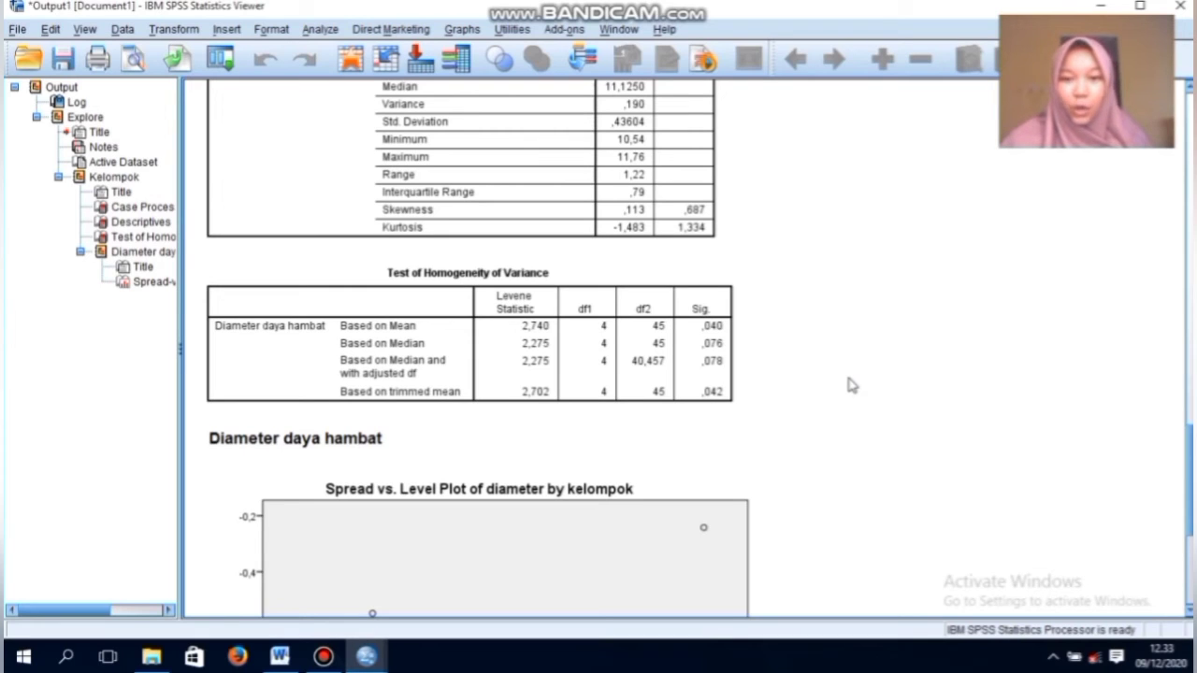
click(733, 359)
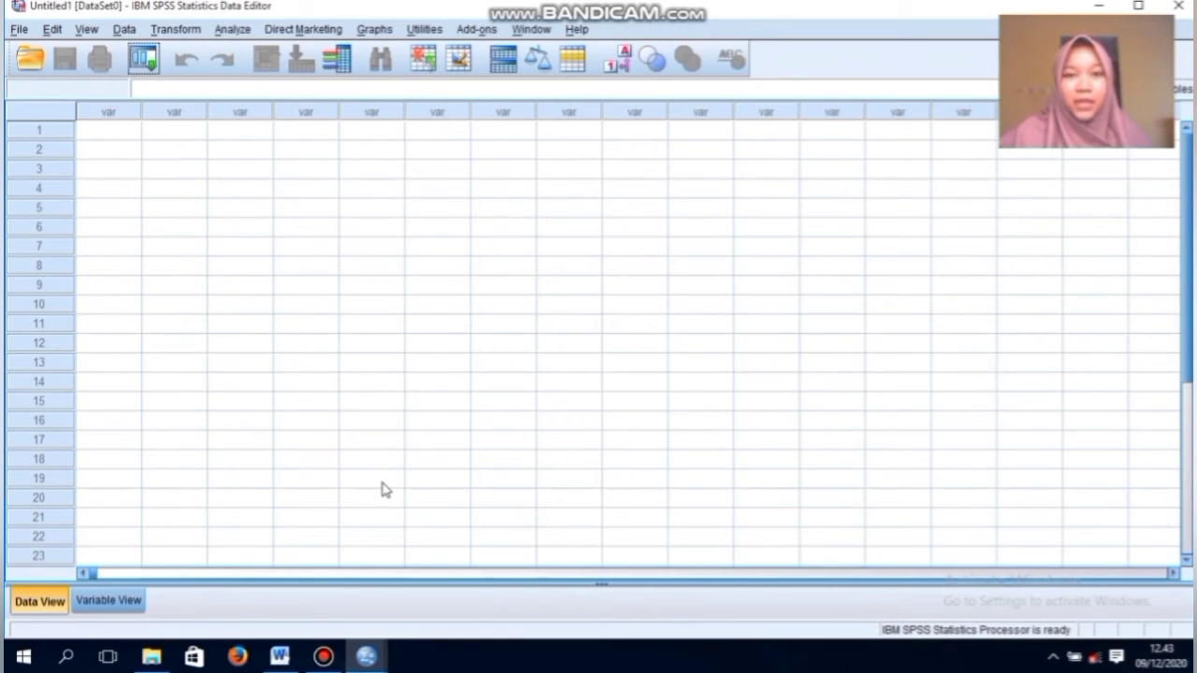
Step: In the empty dataset, define a first variable named kelompok with 0 decimals and the label "Kelompok"
click(114, 600)
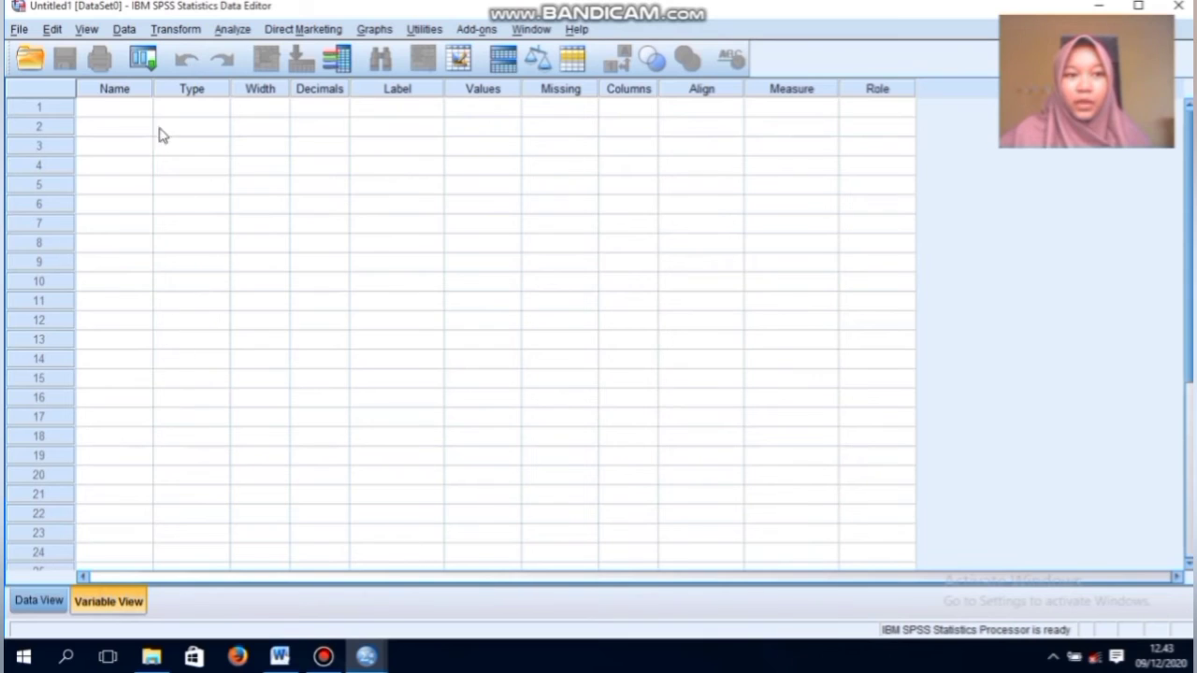
click(131, 111)
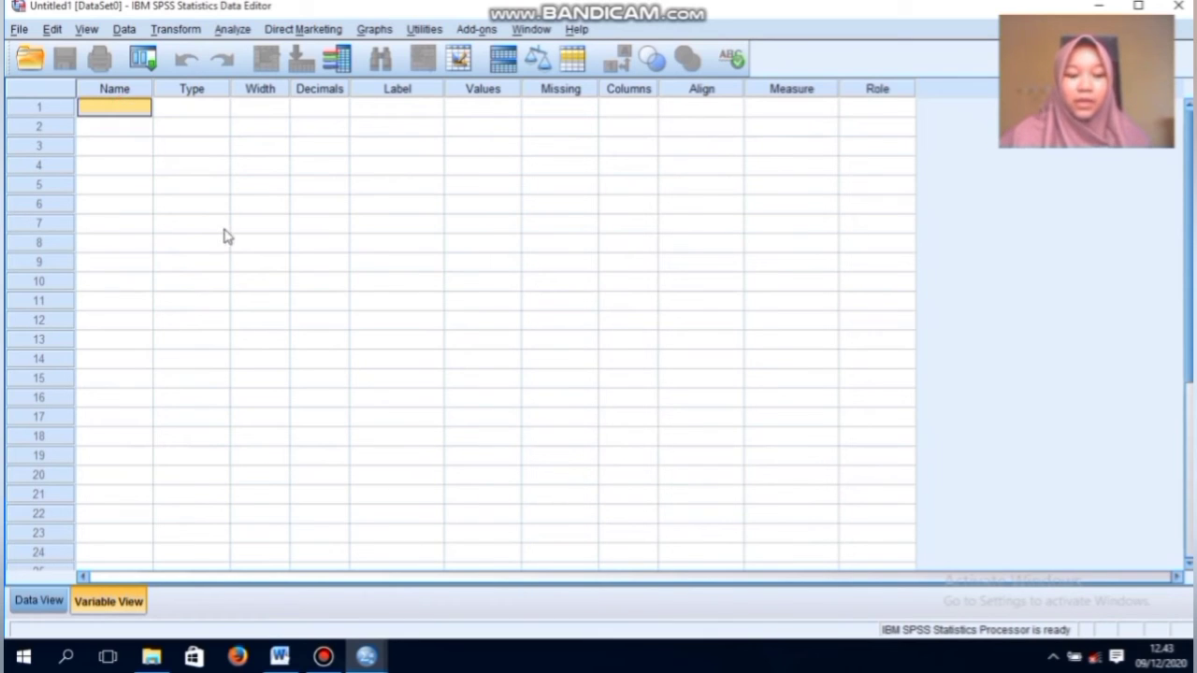
text(ke)
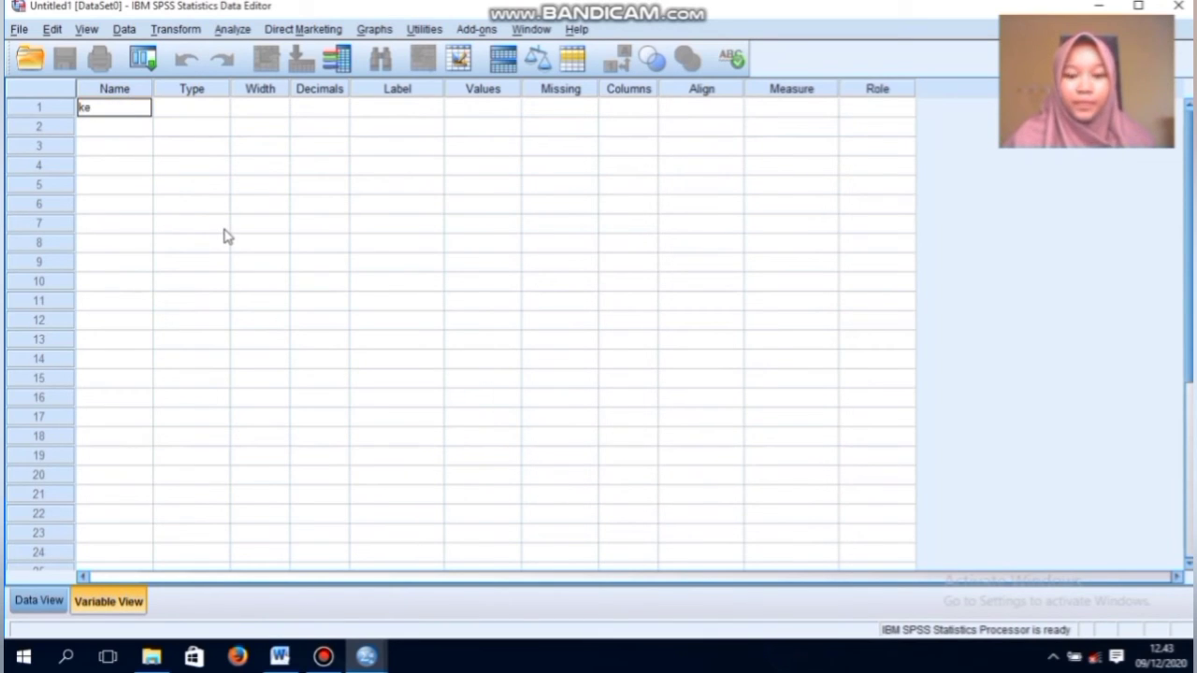
text(lompok)
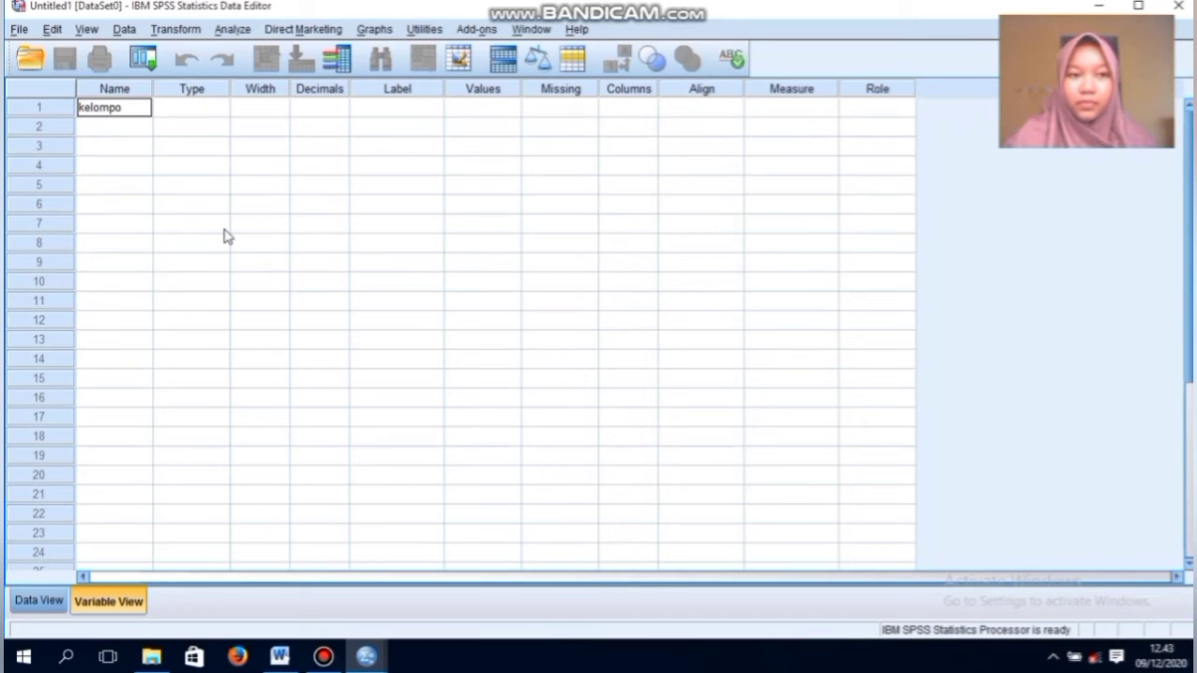
click(303, 103)
click(341, 113)
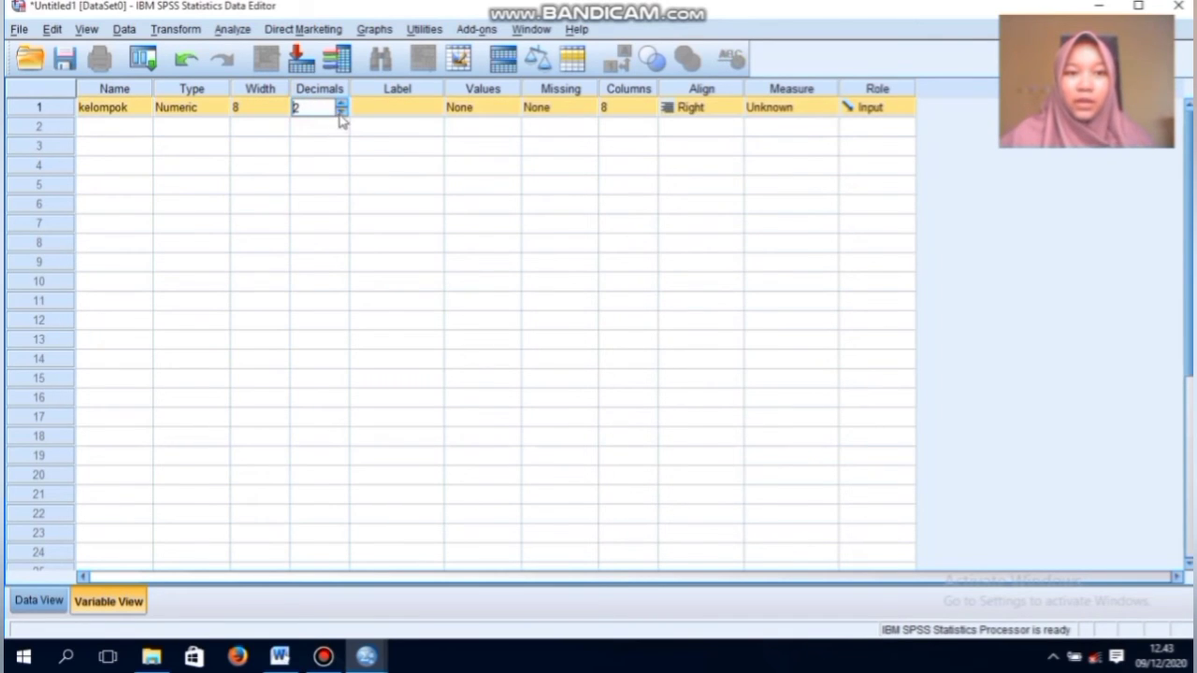
click(341, 113)
click(391, 106)
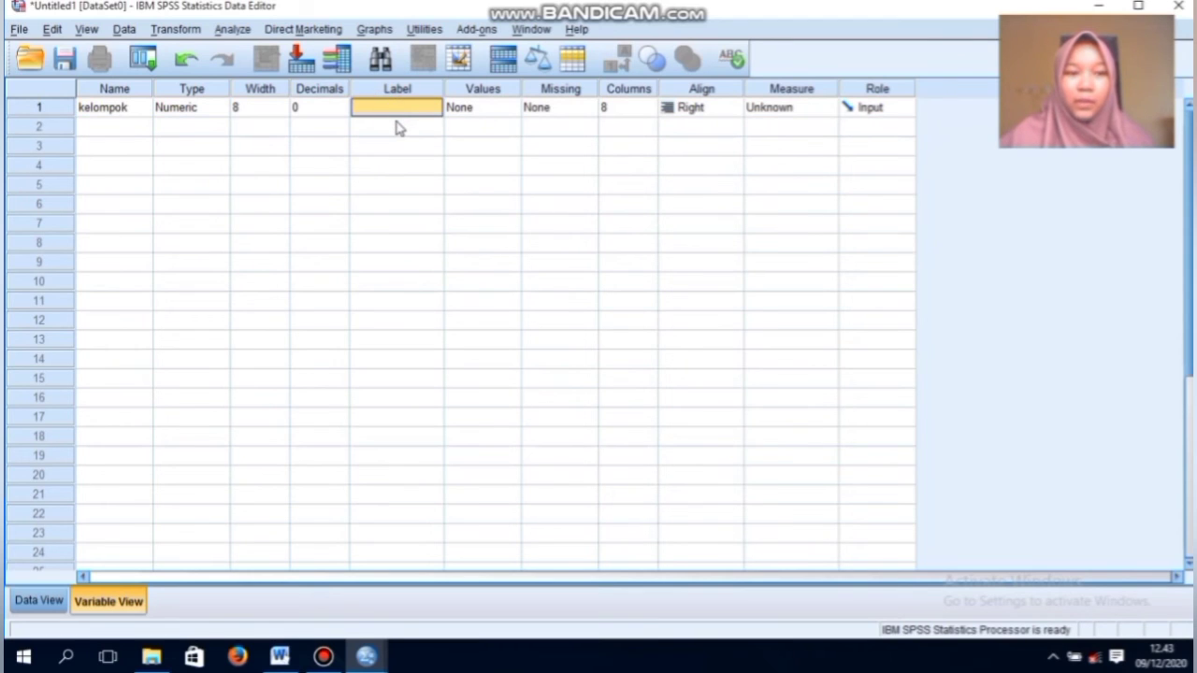
text(Kelompok)
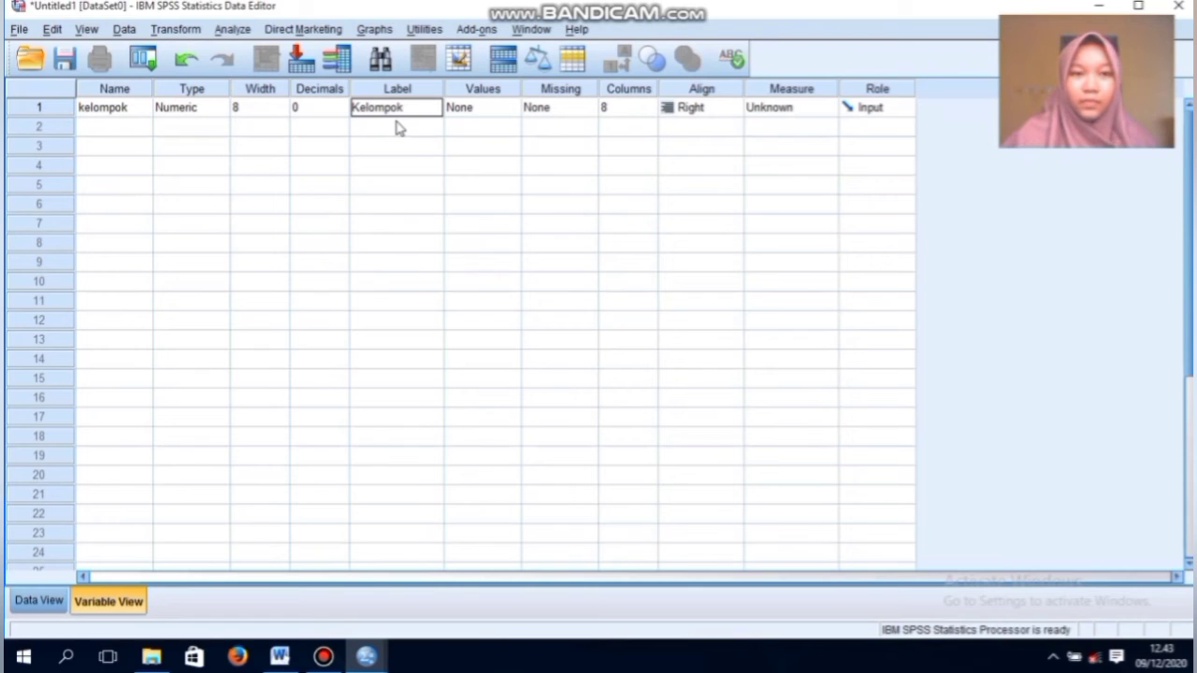
Step: Open the value labels of the kelompok variable and add value 1 with the label "30%"
click(472, 112)
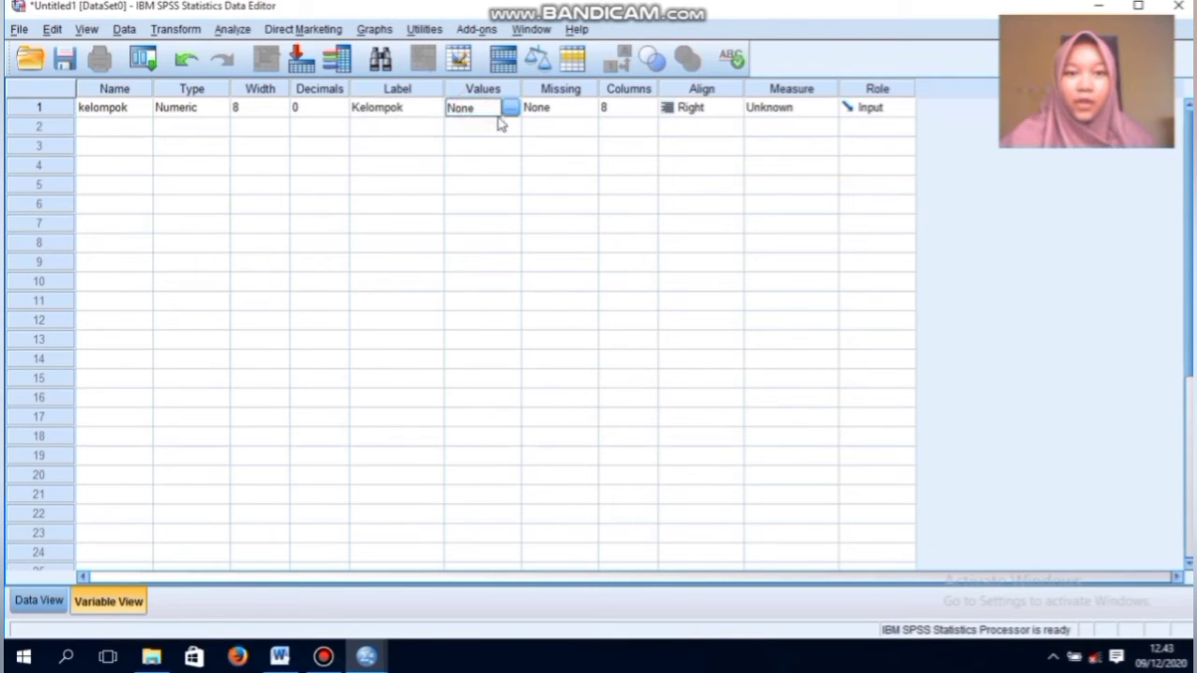
click(509, 109)
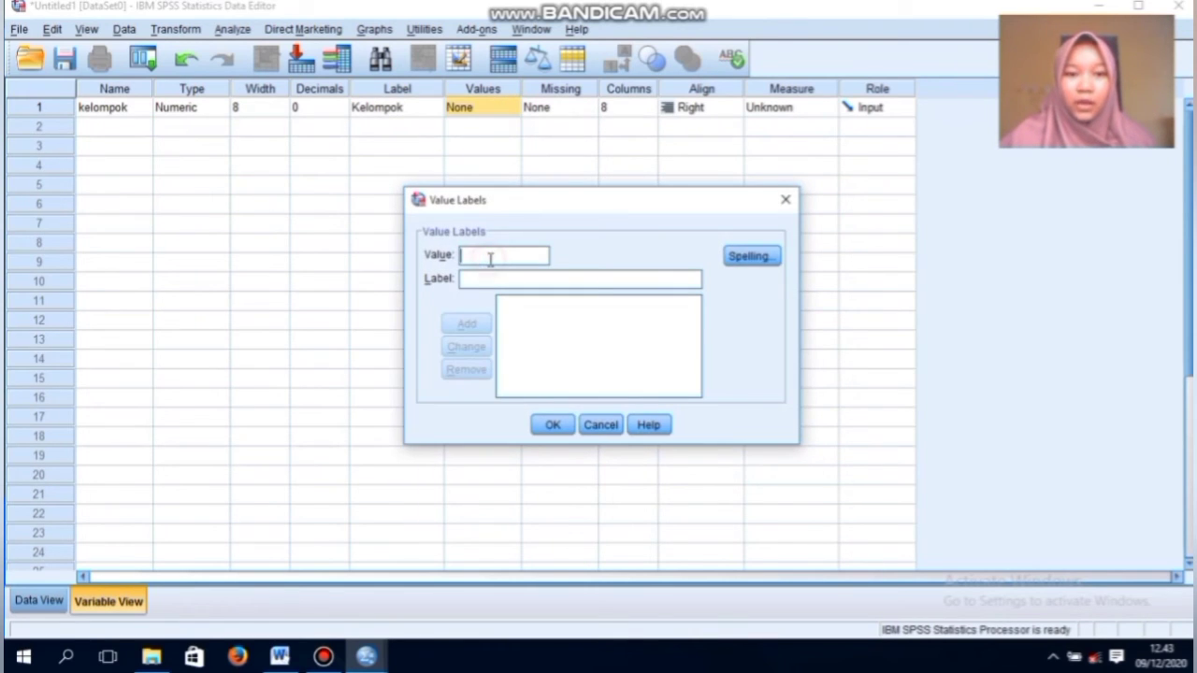
text(1)
click(489, 280)
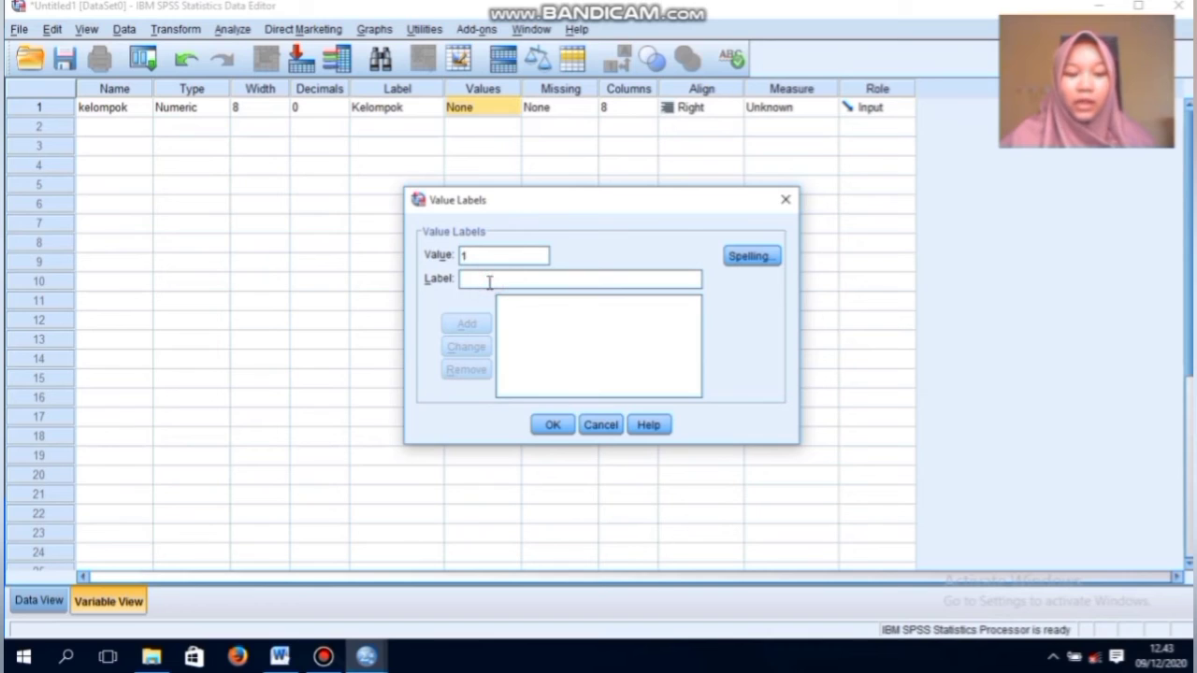
text(30)
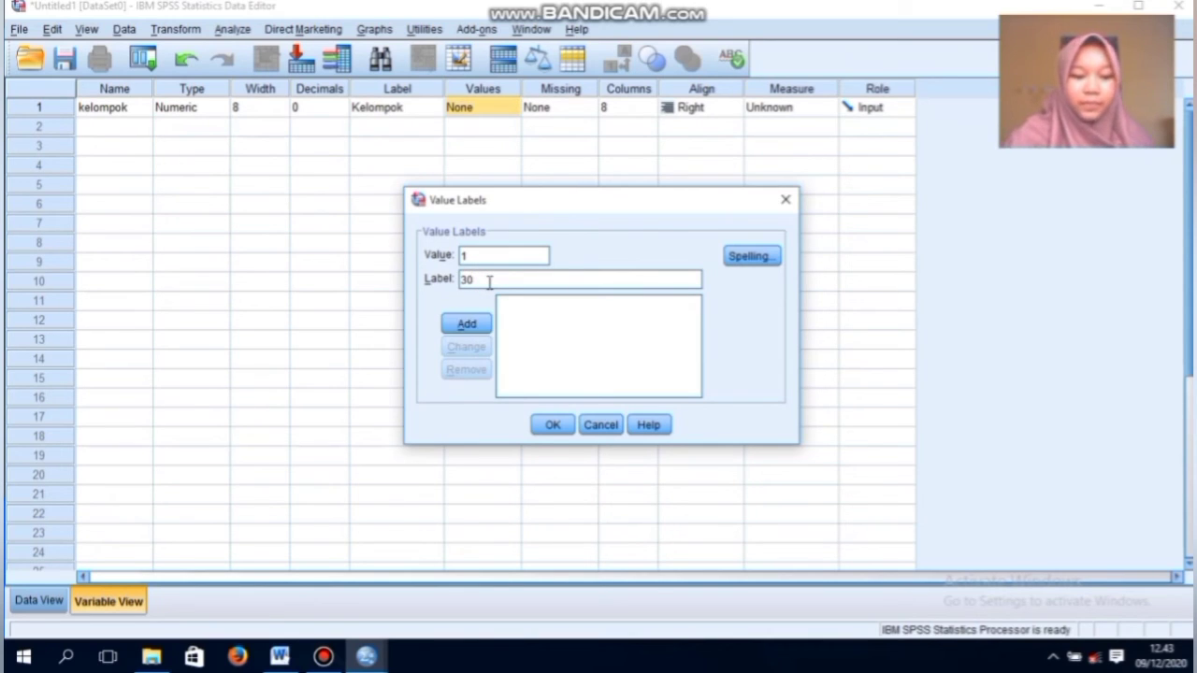
text(%)
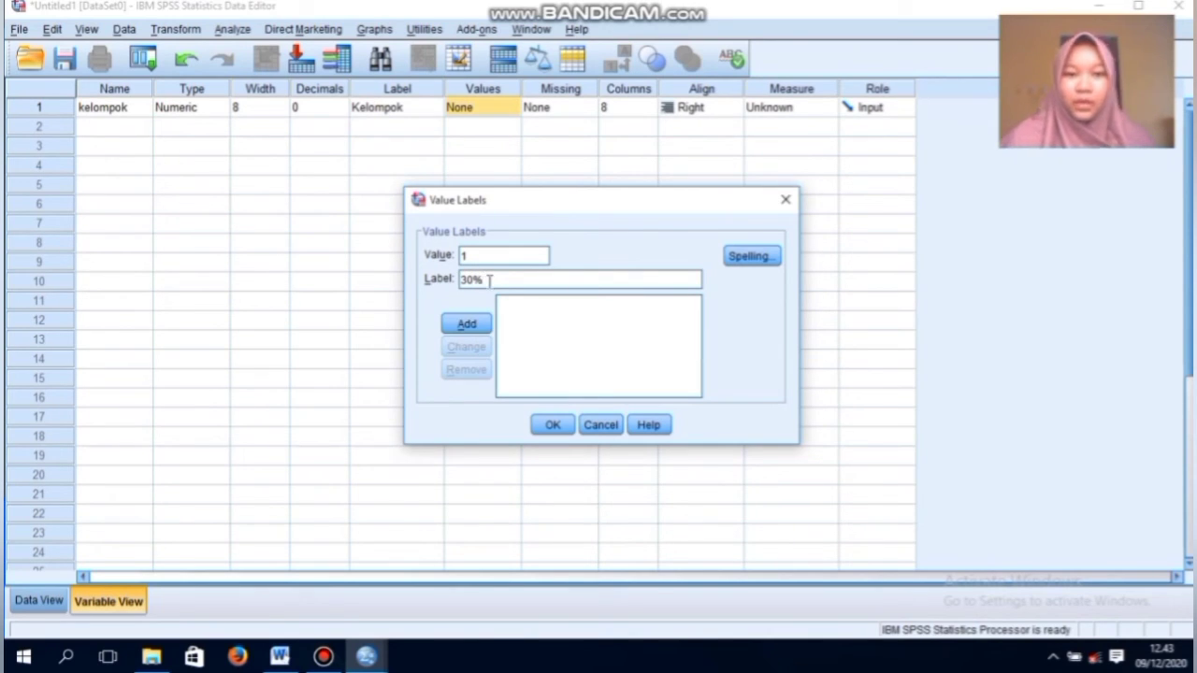
click(465, 325)
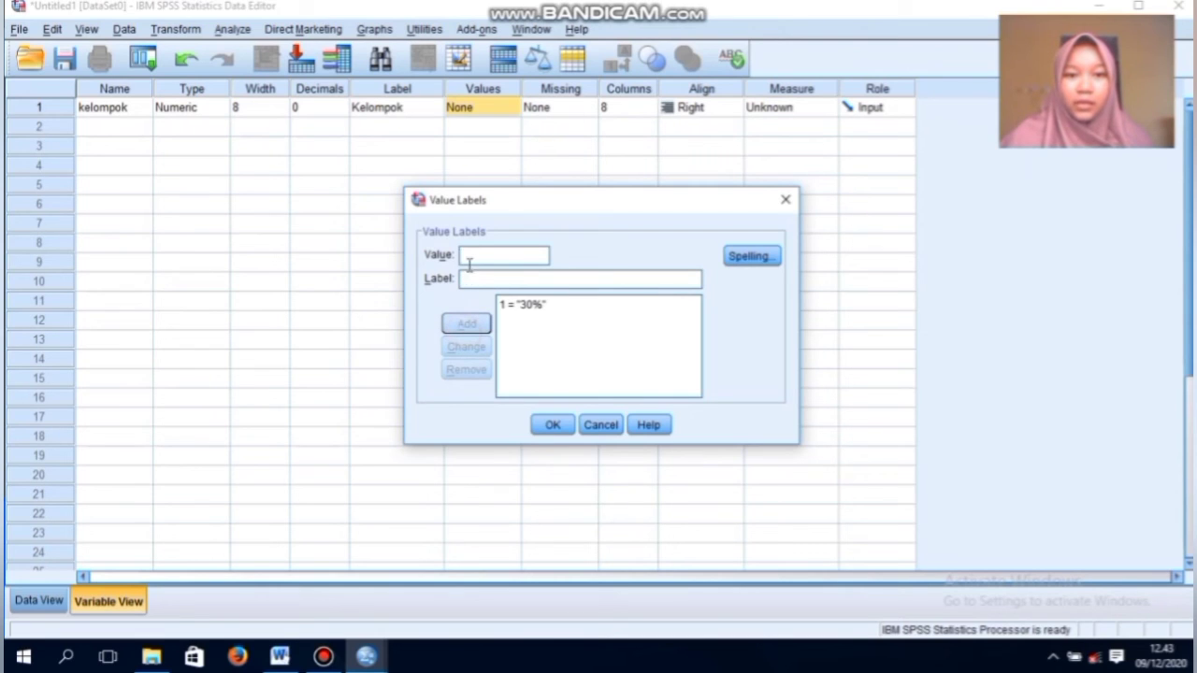
Step: Add value 2 with the label "40%" to the kelompok value labels
text(2)
click(473, 281)
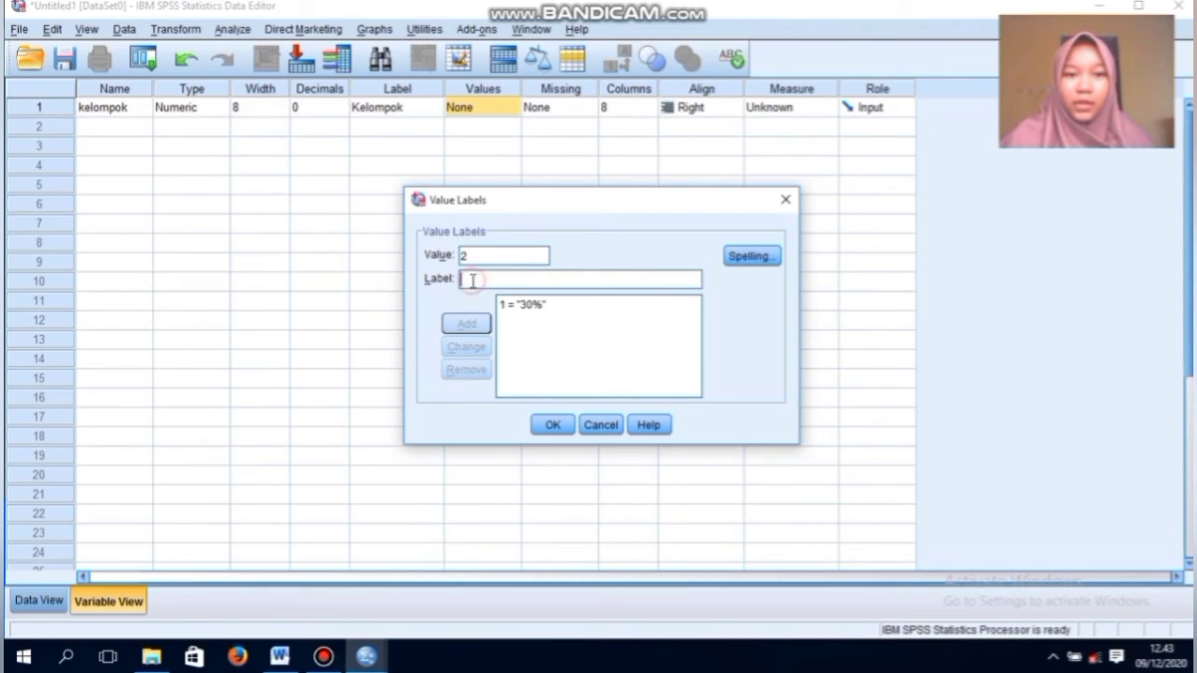
text(40)
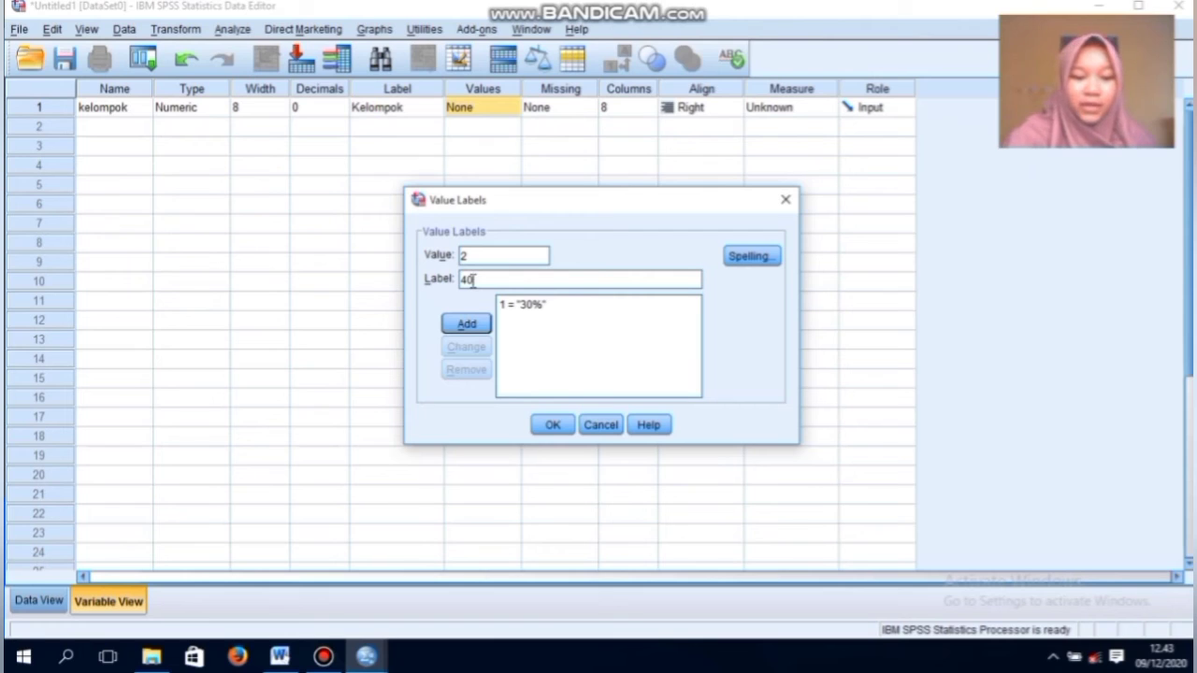
text(%)
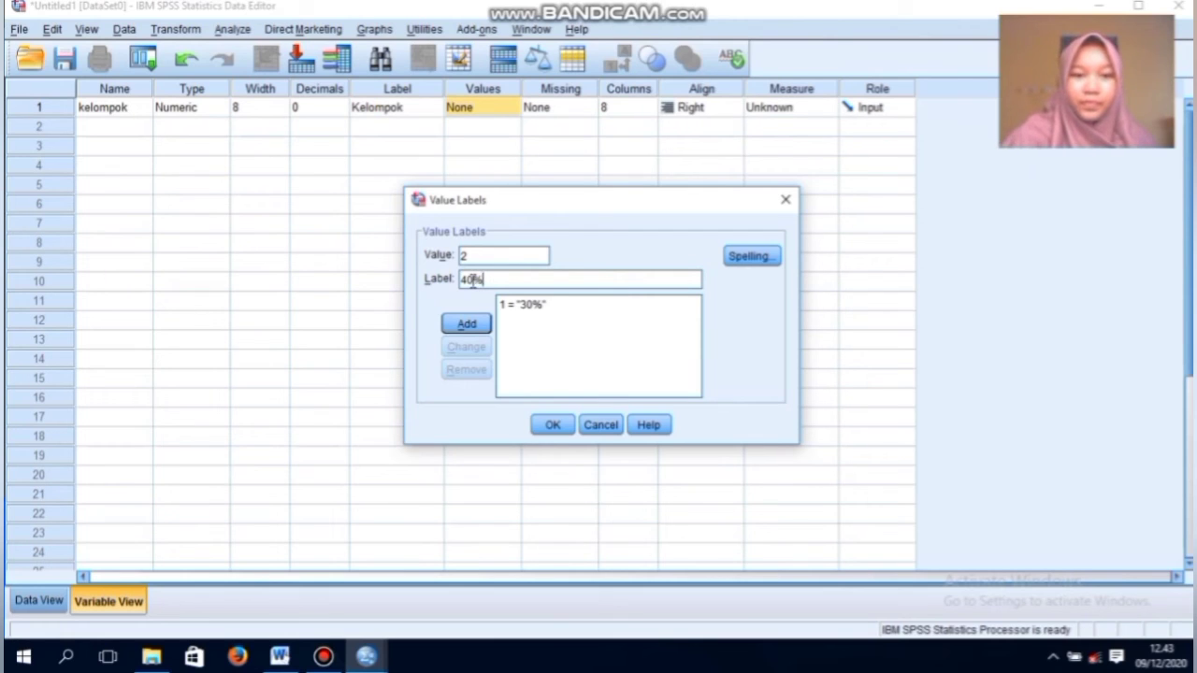
click(467, 323)
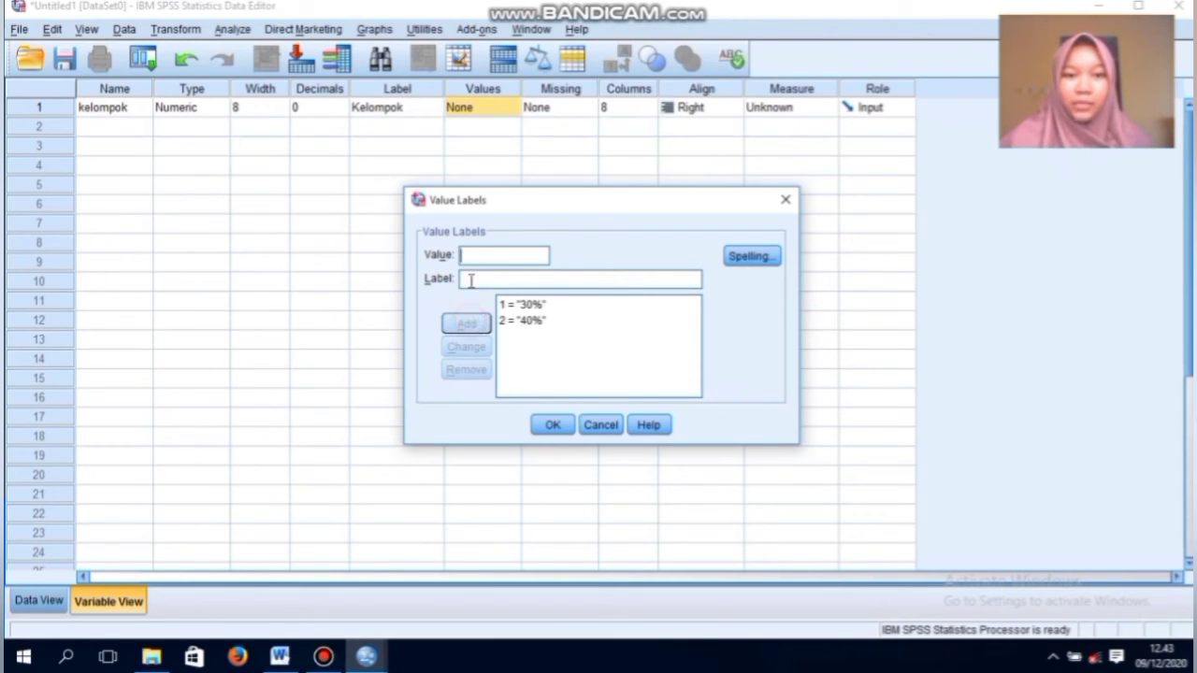
Step: Add value 3 labelled "50%" and value 4 labelled "60%" to the kelompok value labels
text(3)
click(471, 280)
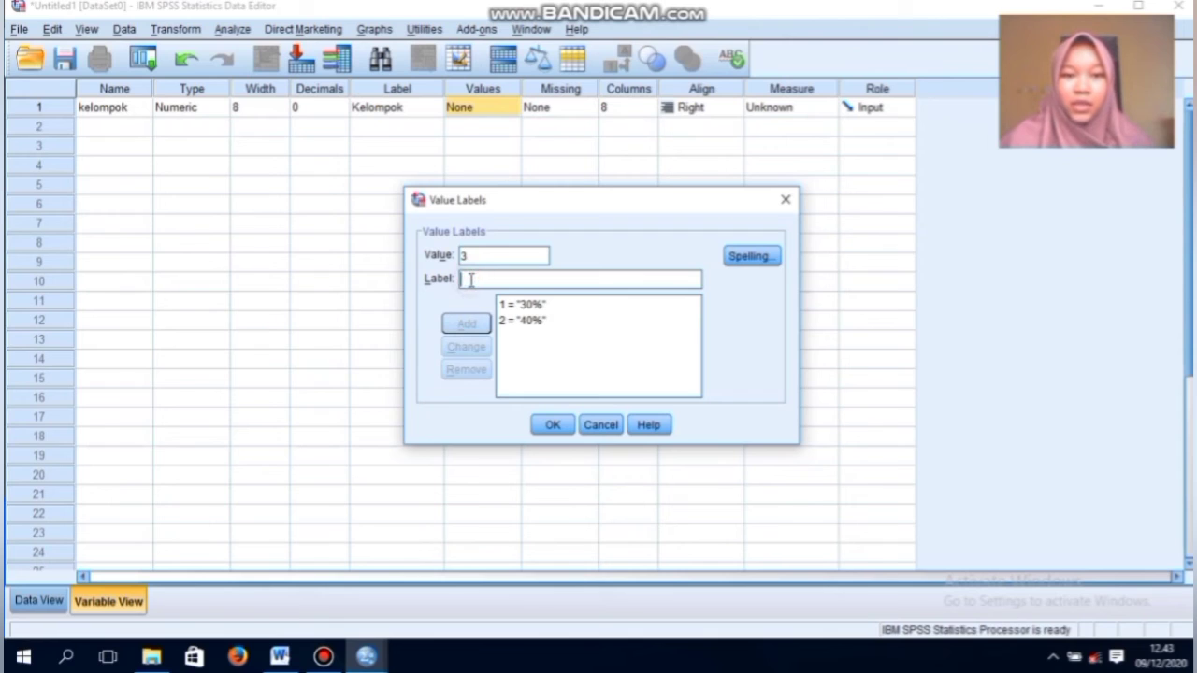
text(50)
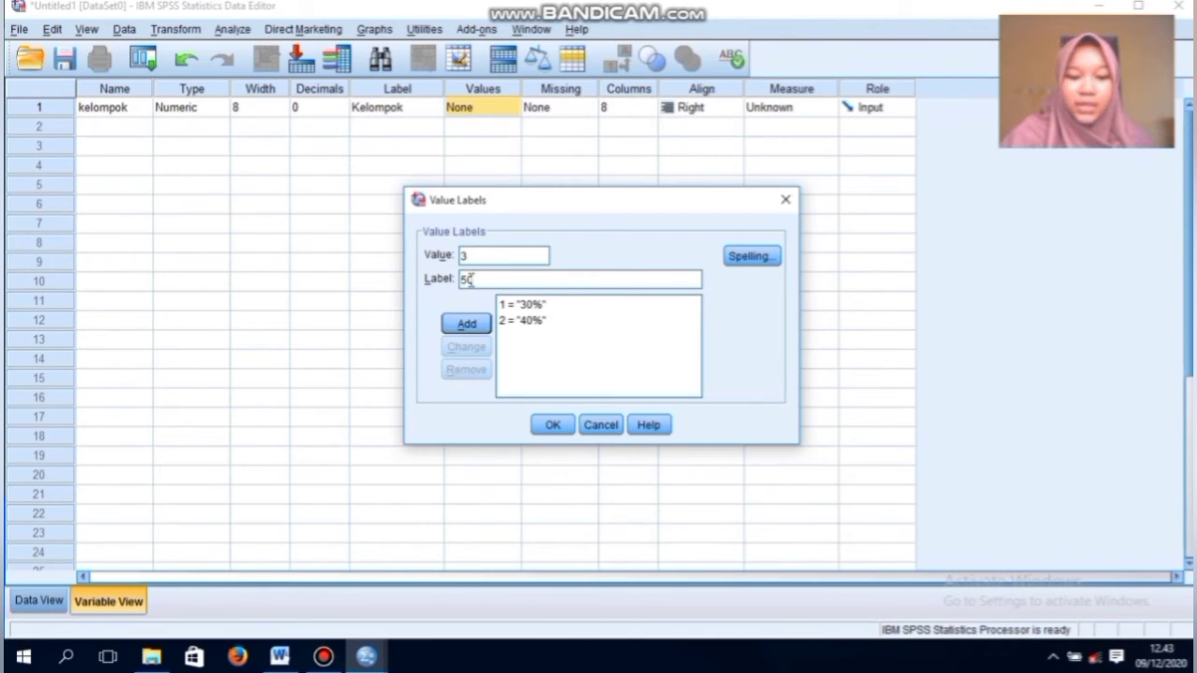
text(%)
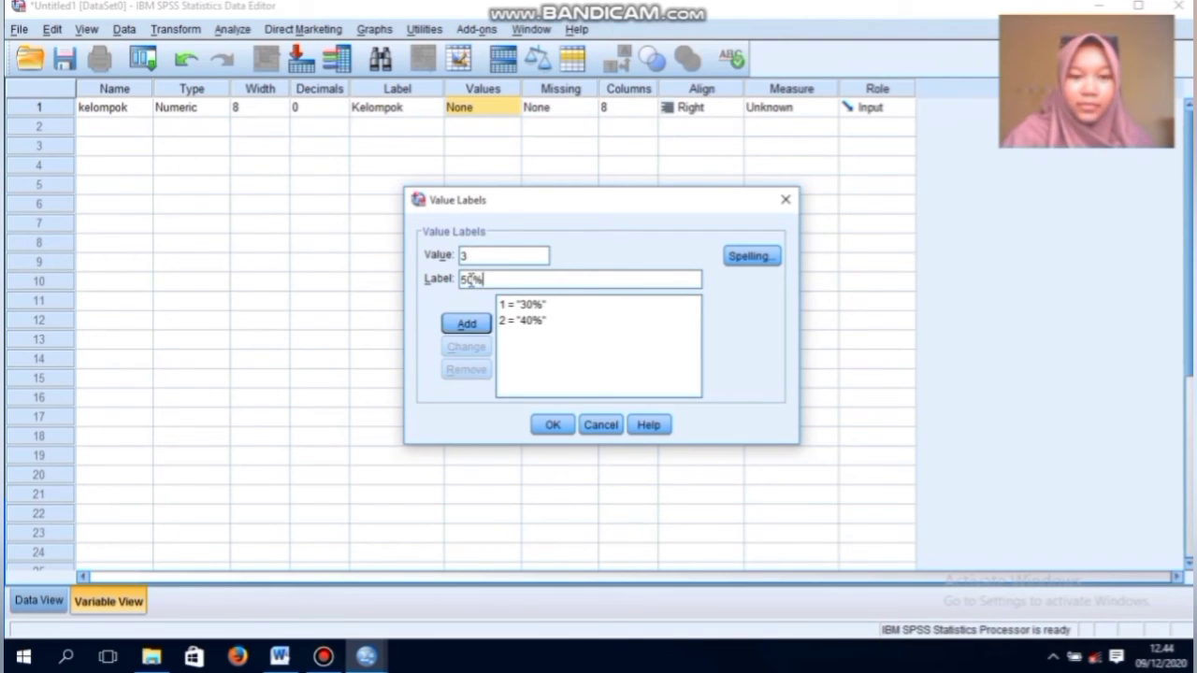
click(485, 329)
text(4)
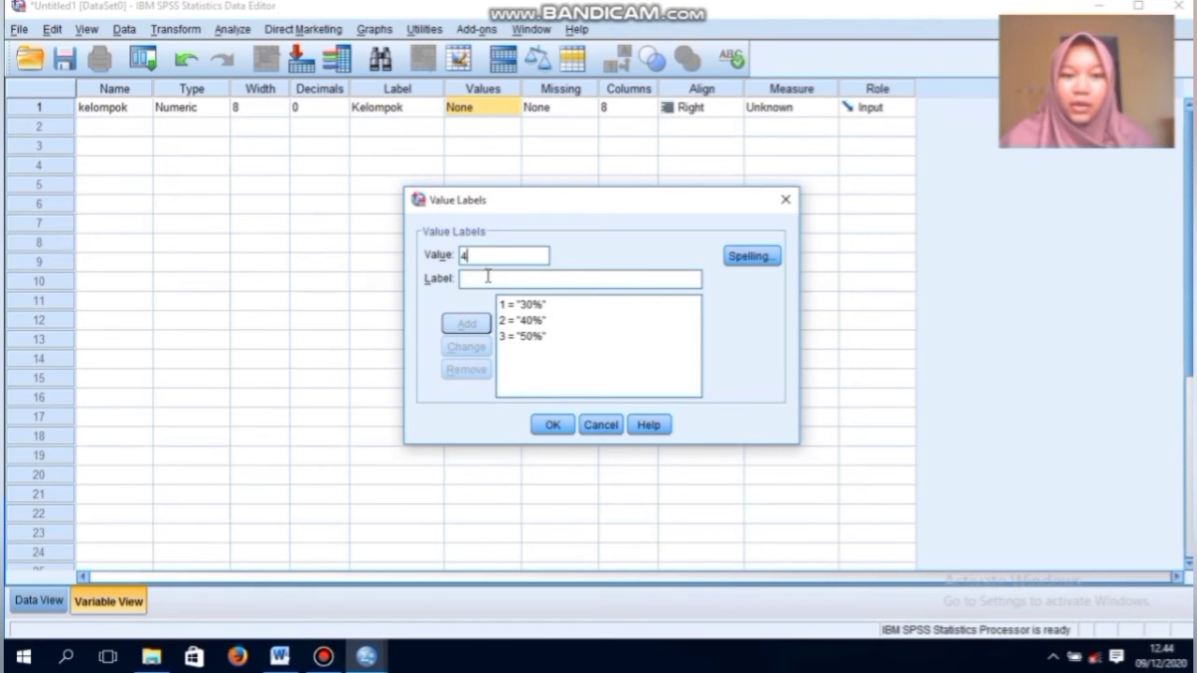
click(487, 278)
text(60)
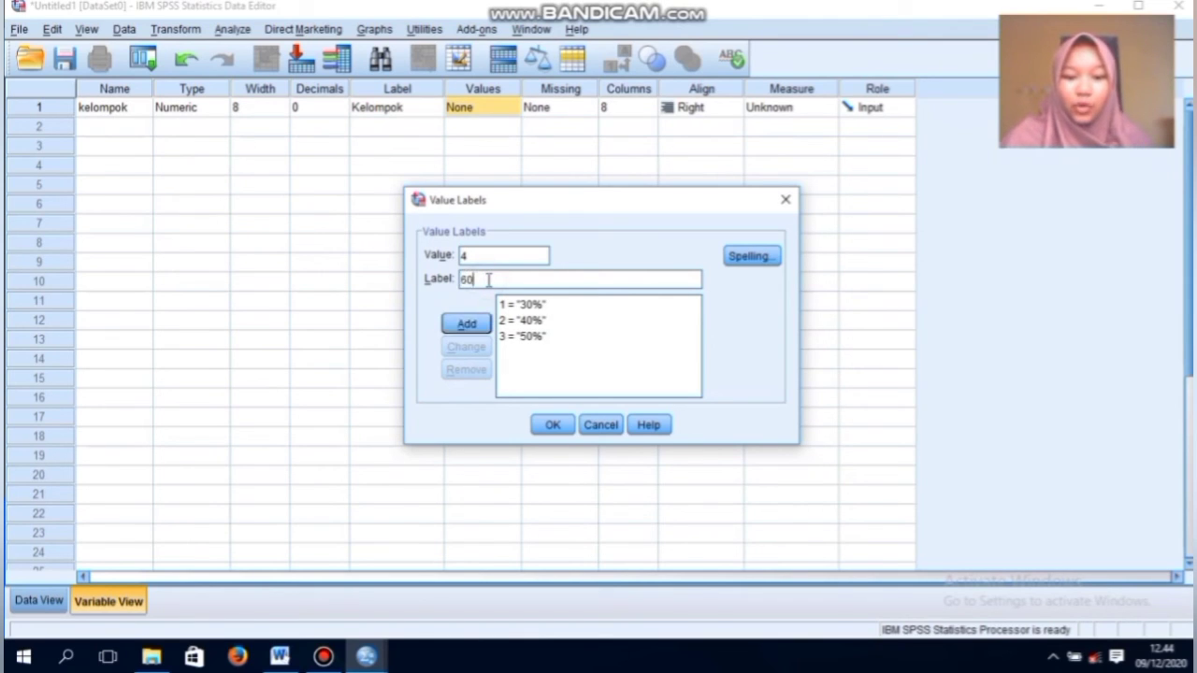
text(%)
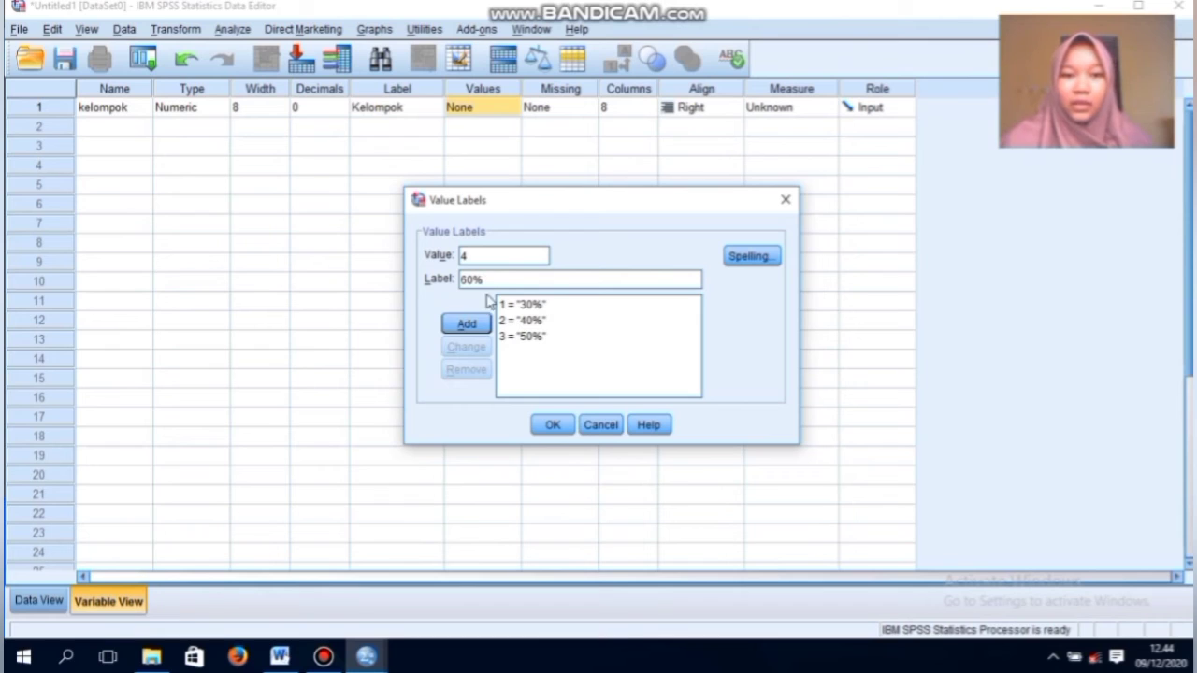
click(478, 325)
Step: Add value 5 labelled "70%", accept the value labels, and set the kelompok variable's measure to Nominal
text(5)
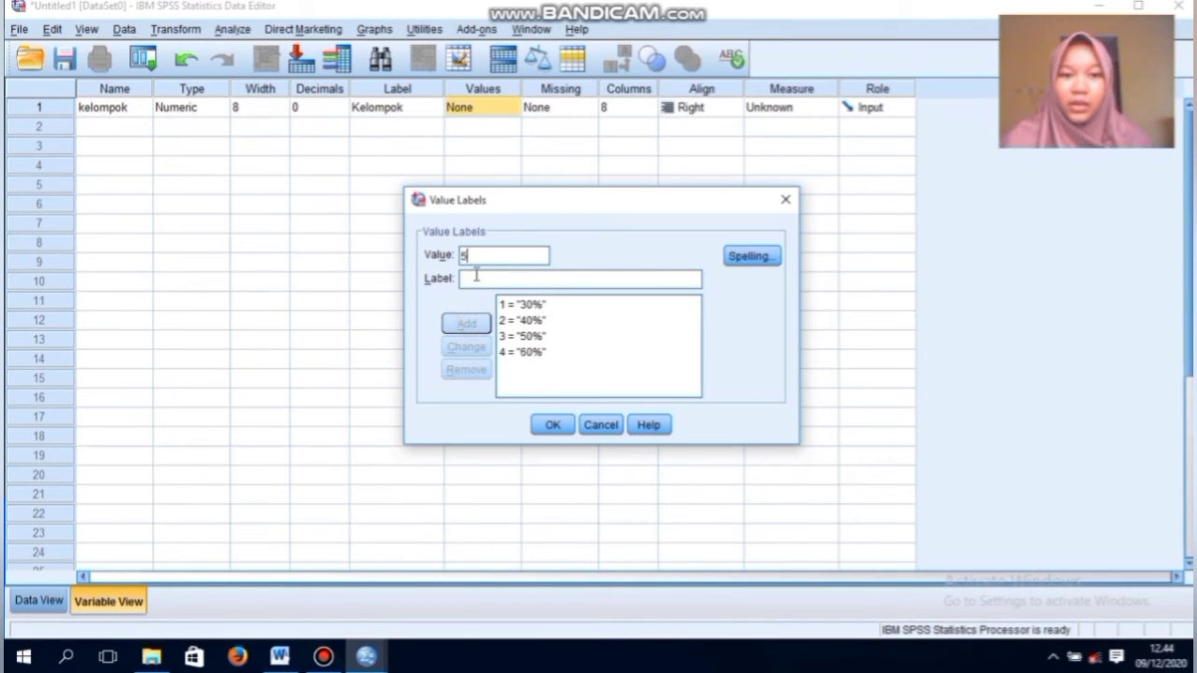
click(477, 276)
text(70)
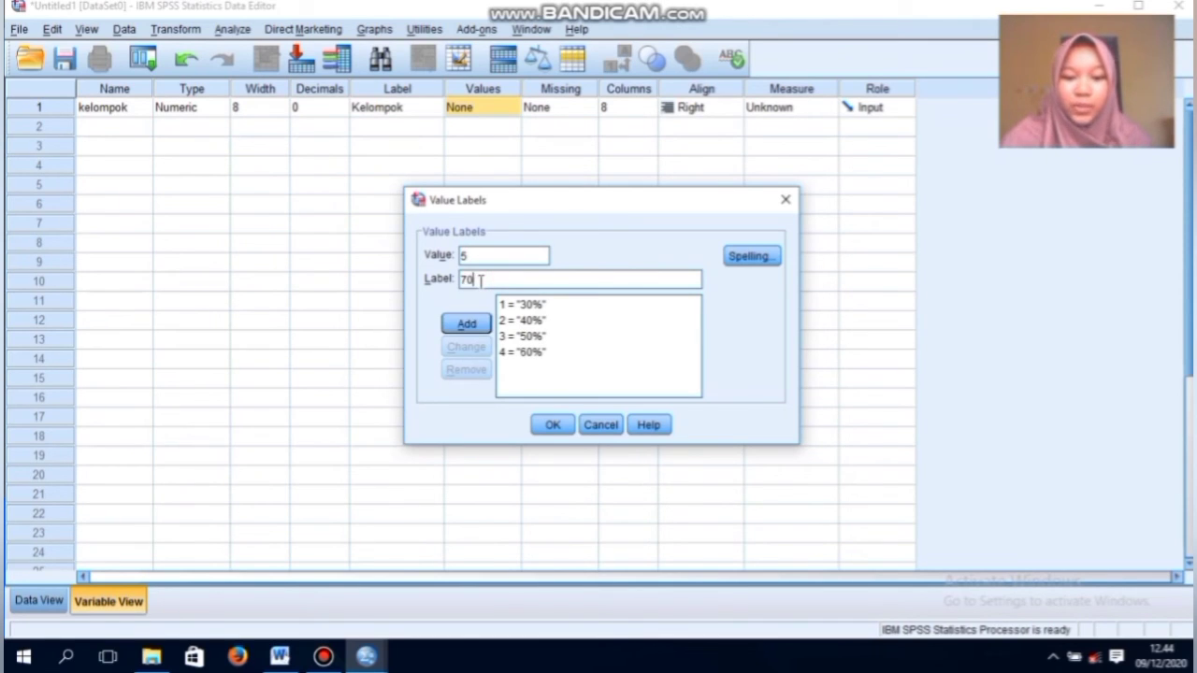
text(%)
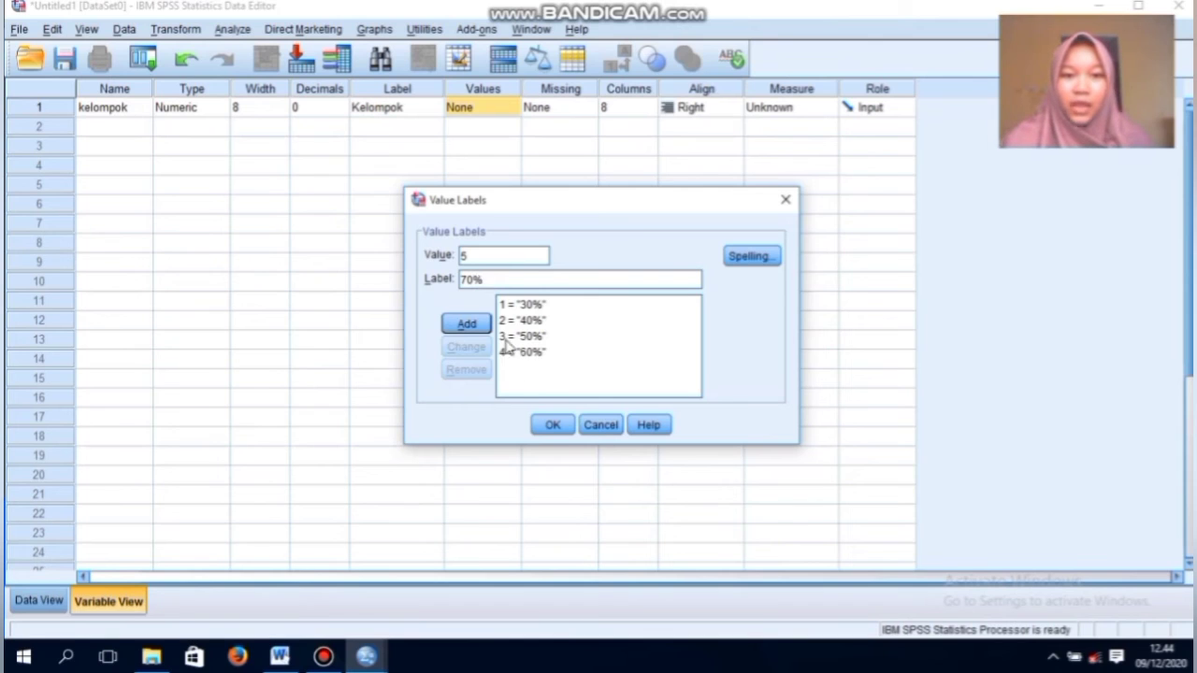
click(467, 323)
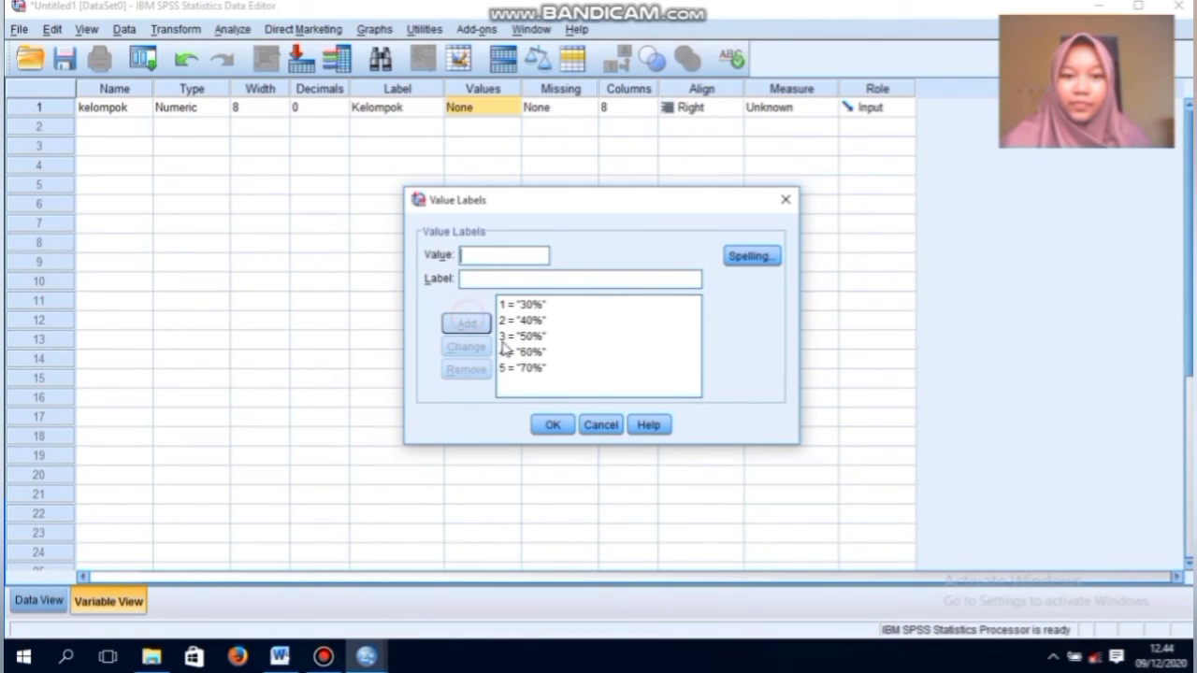
click(554, 426)
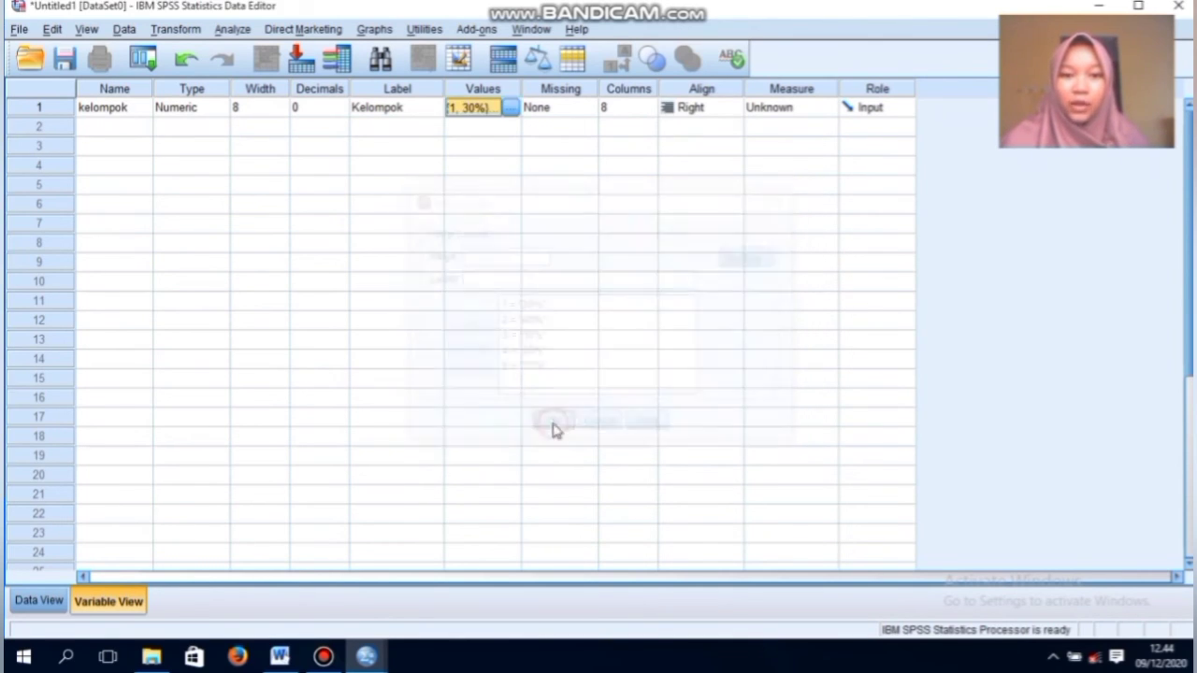
click(795, 107)
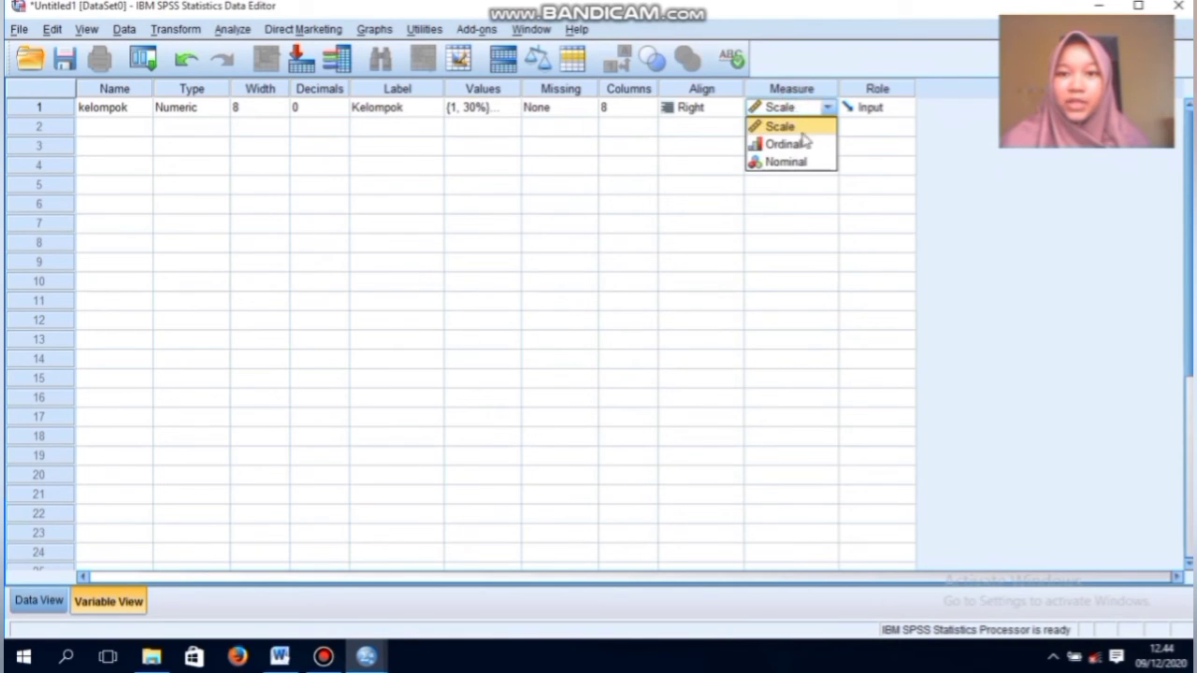
click(806, 162)
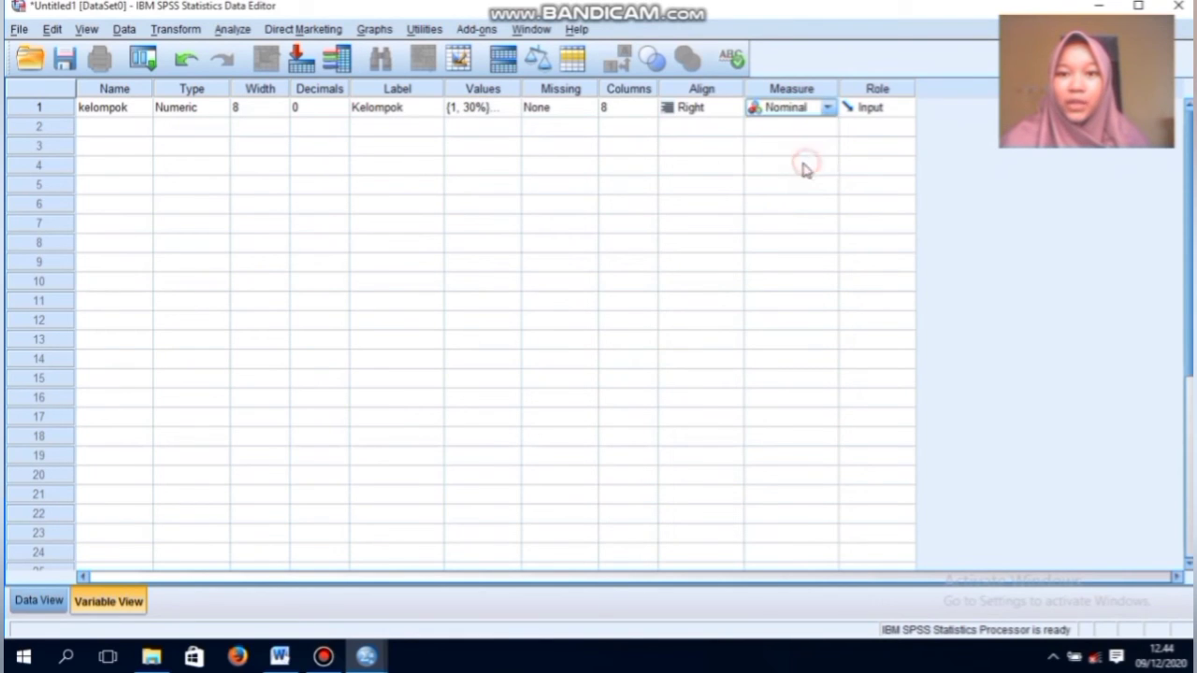
Step: Define a second variable named diameter, keeping 2 decimals
click(119, 134)
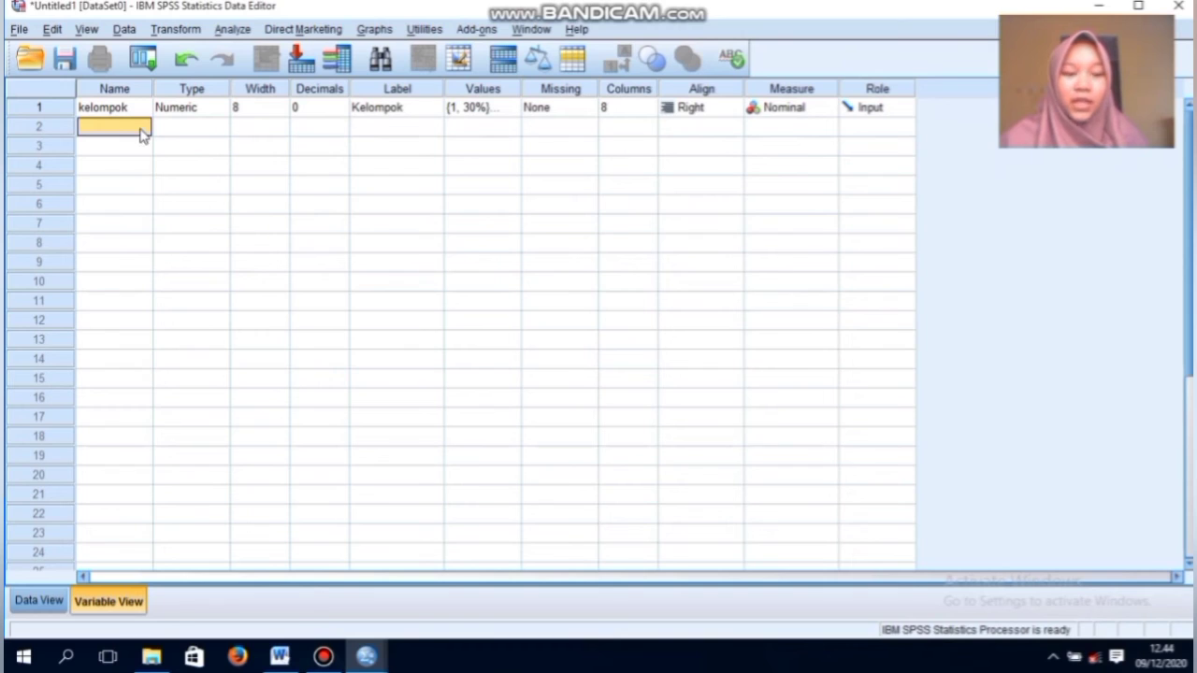
text(d)
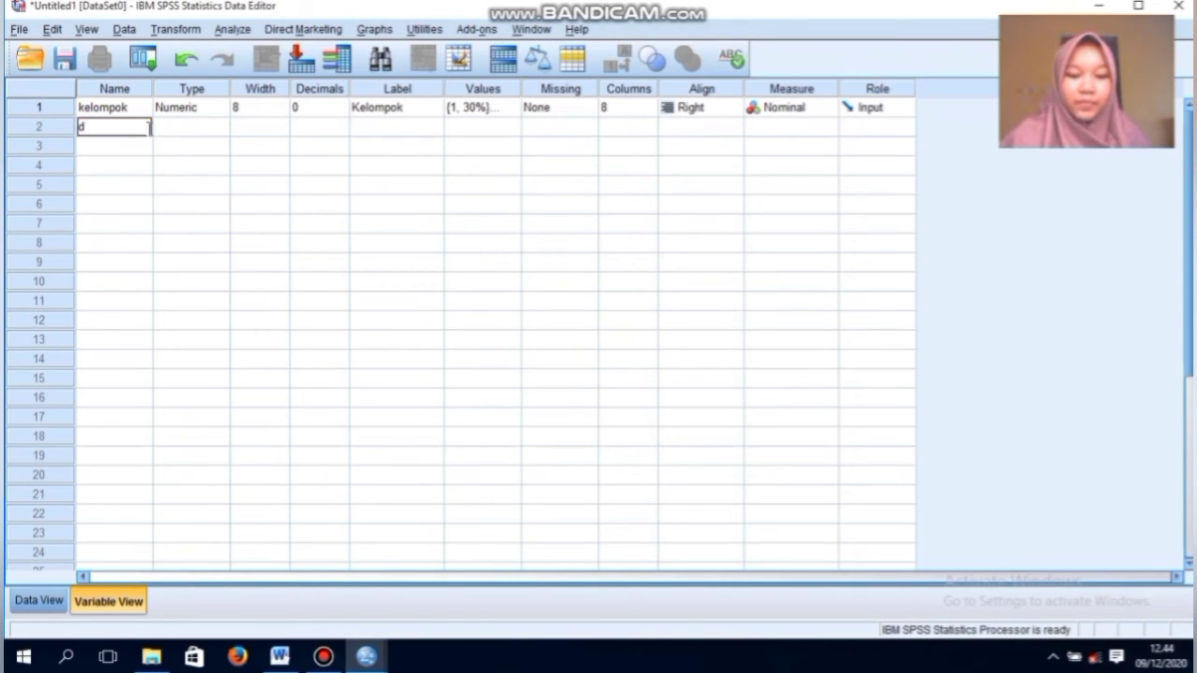
text(iameter)
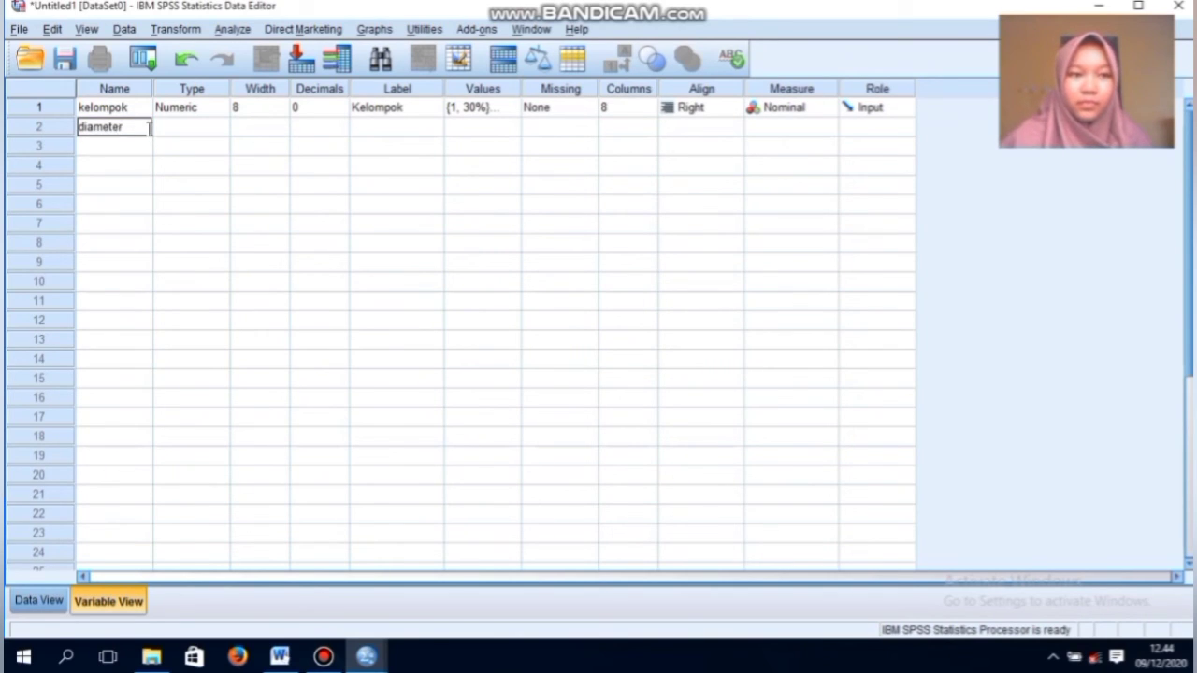
click(314, 128)
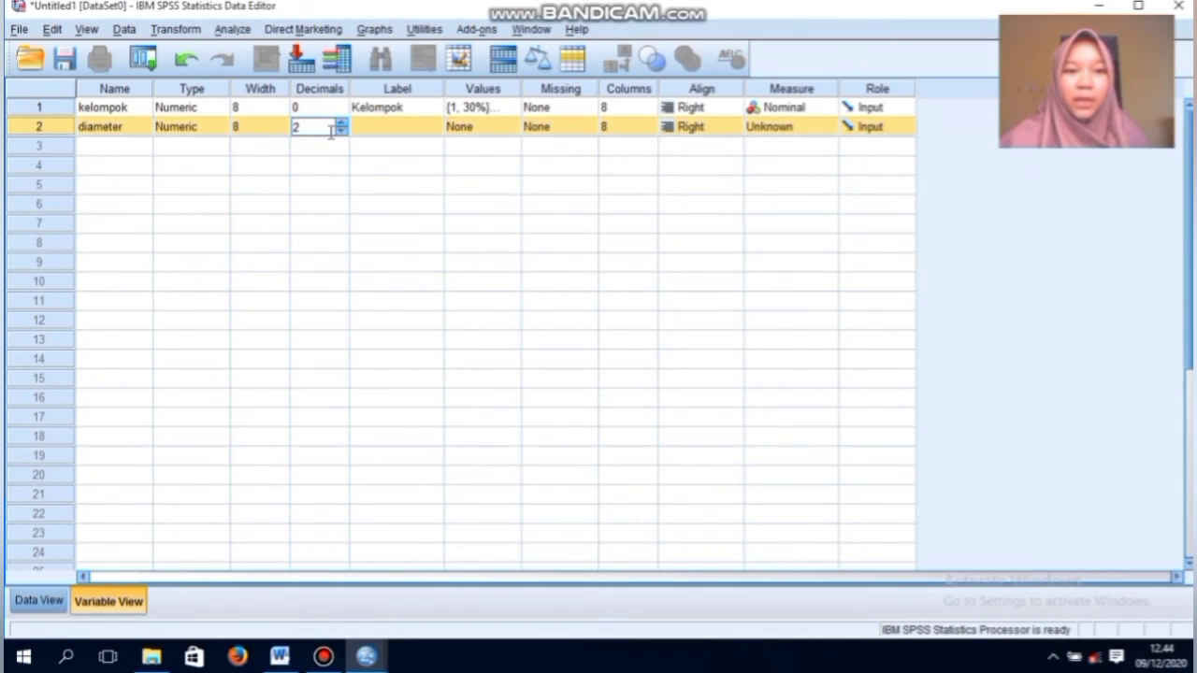
Step: Label the diameter variable "Diameter daya hambat", leave its values at None, and set its measure to Scale
click(393, 131)
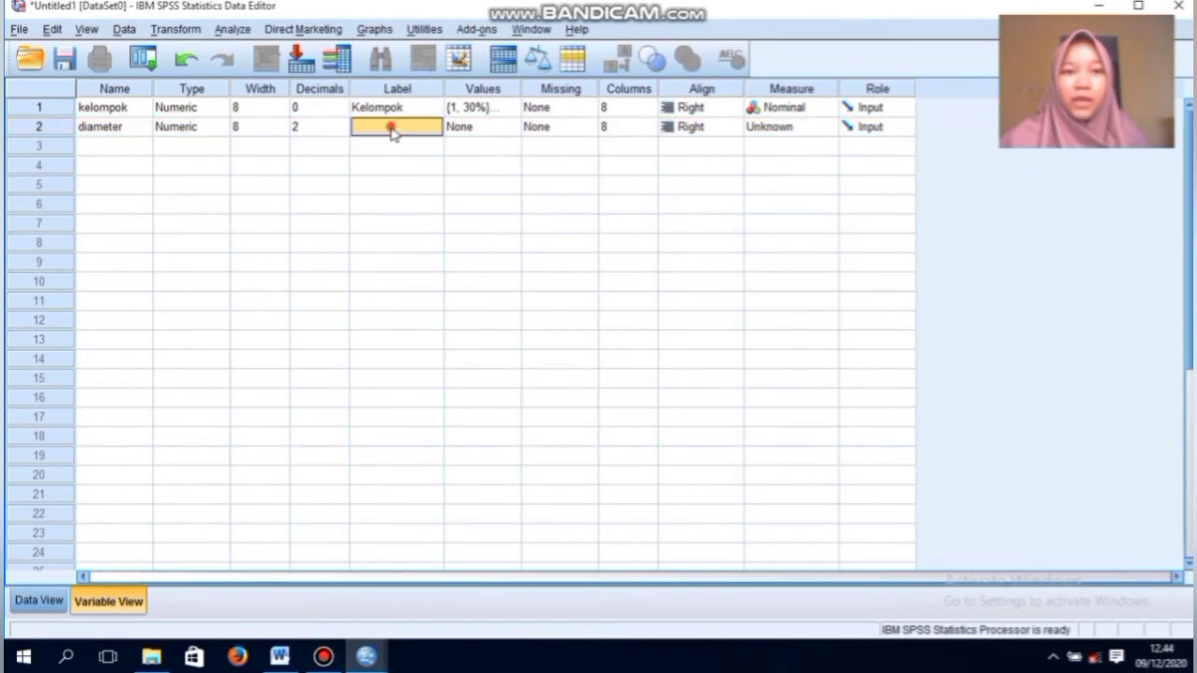
click(393, 131)
text(D)
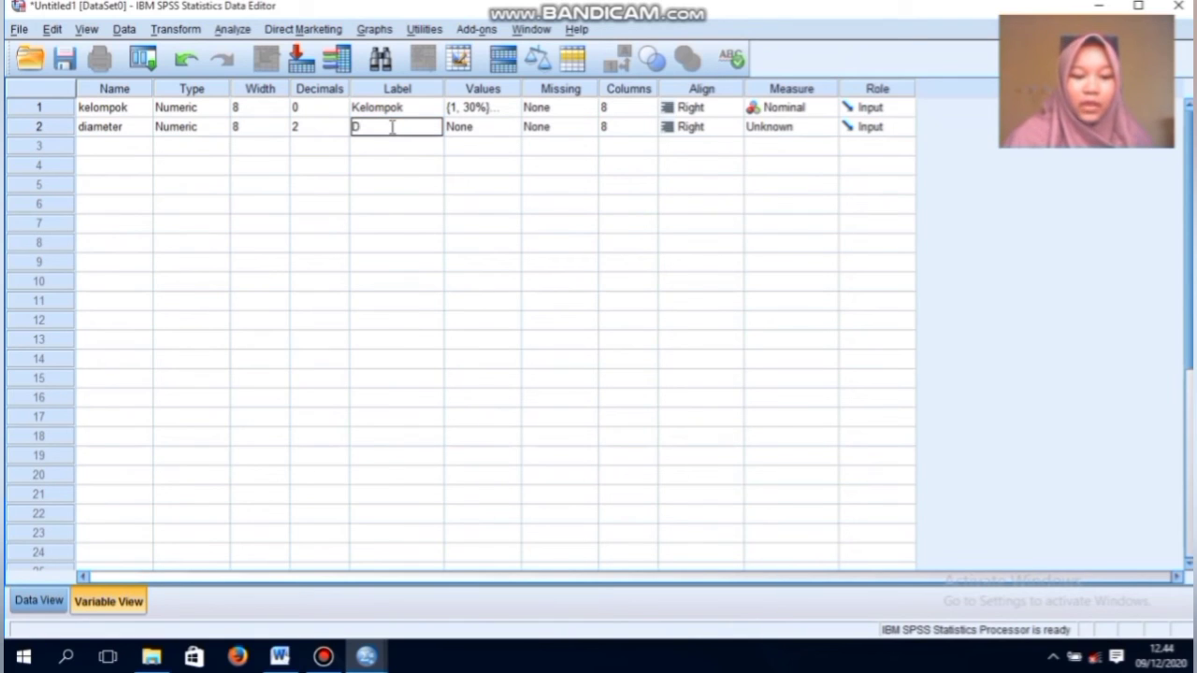
text(iameter)
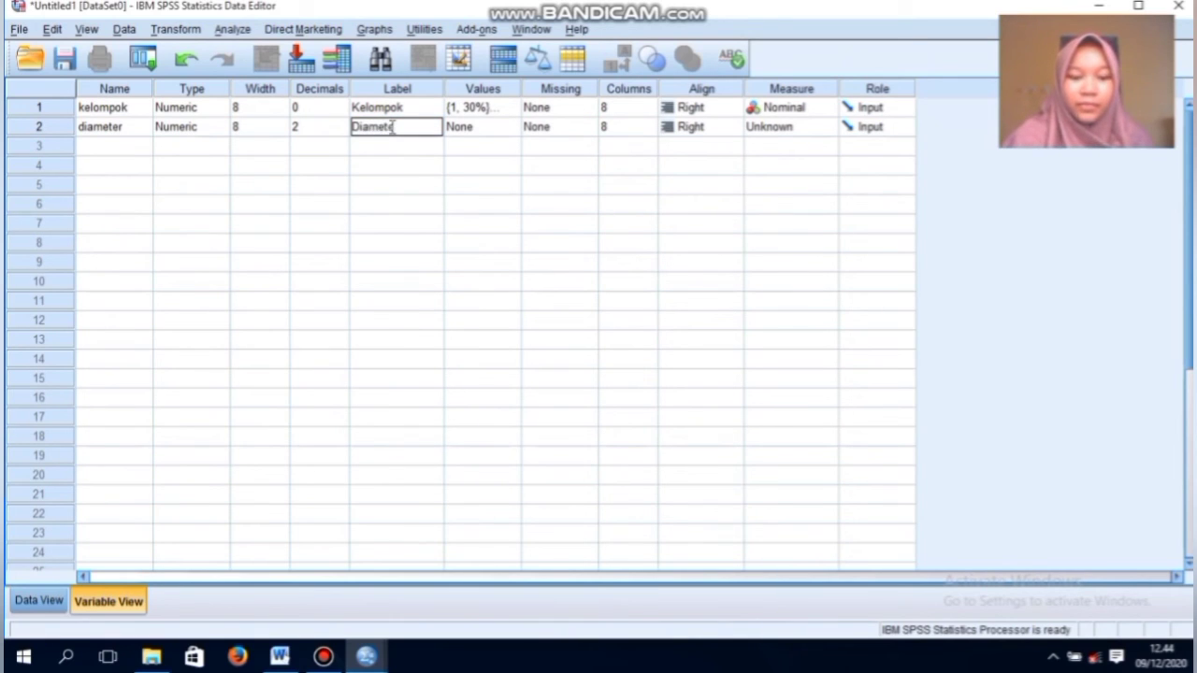
text( day)
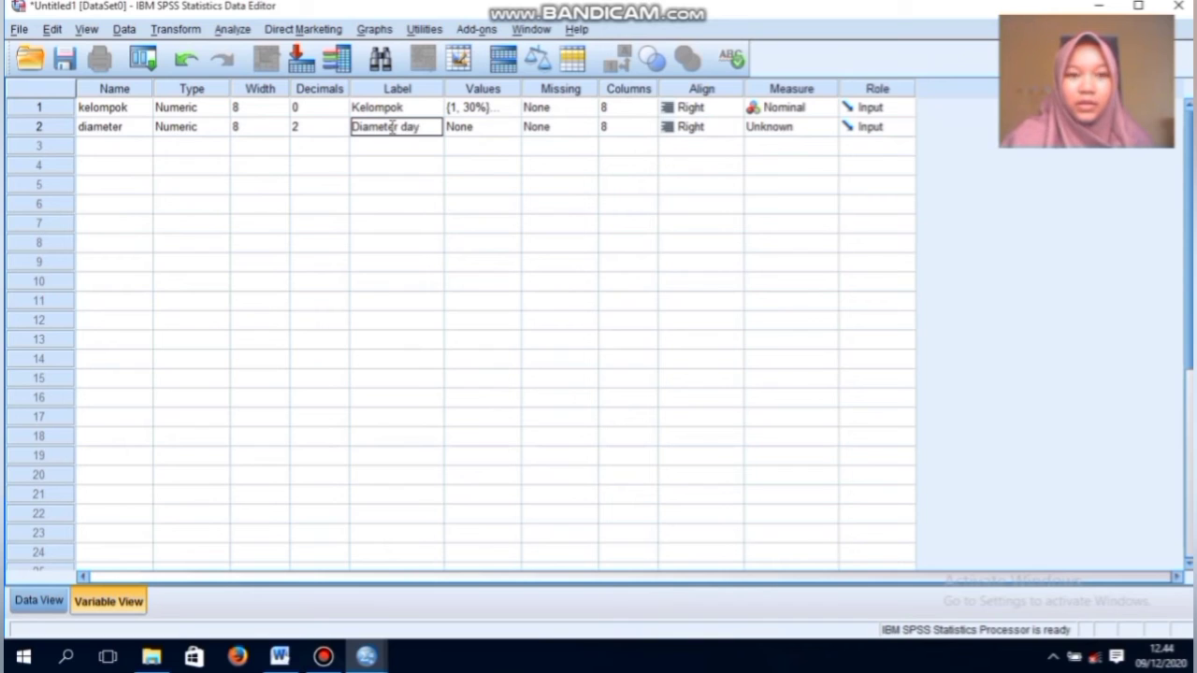
text(a hambat)
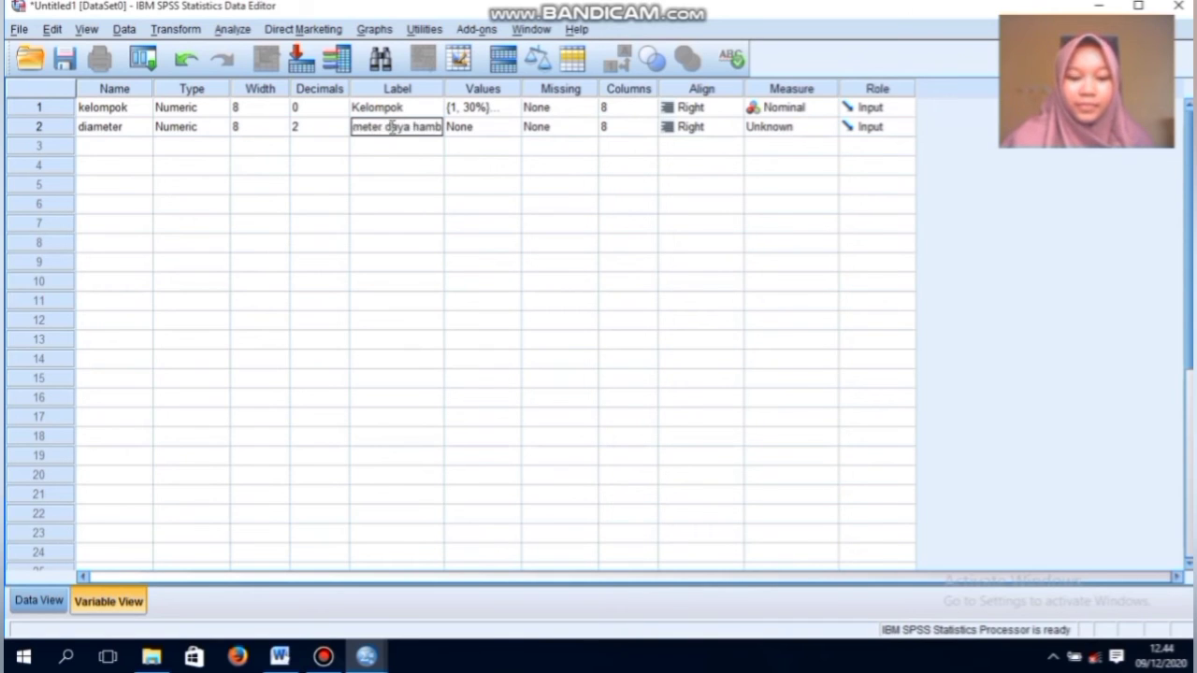
click(473, 128)
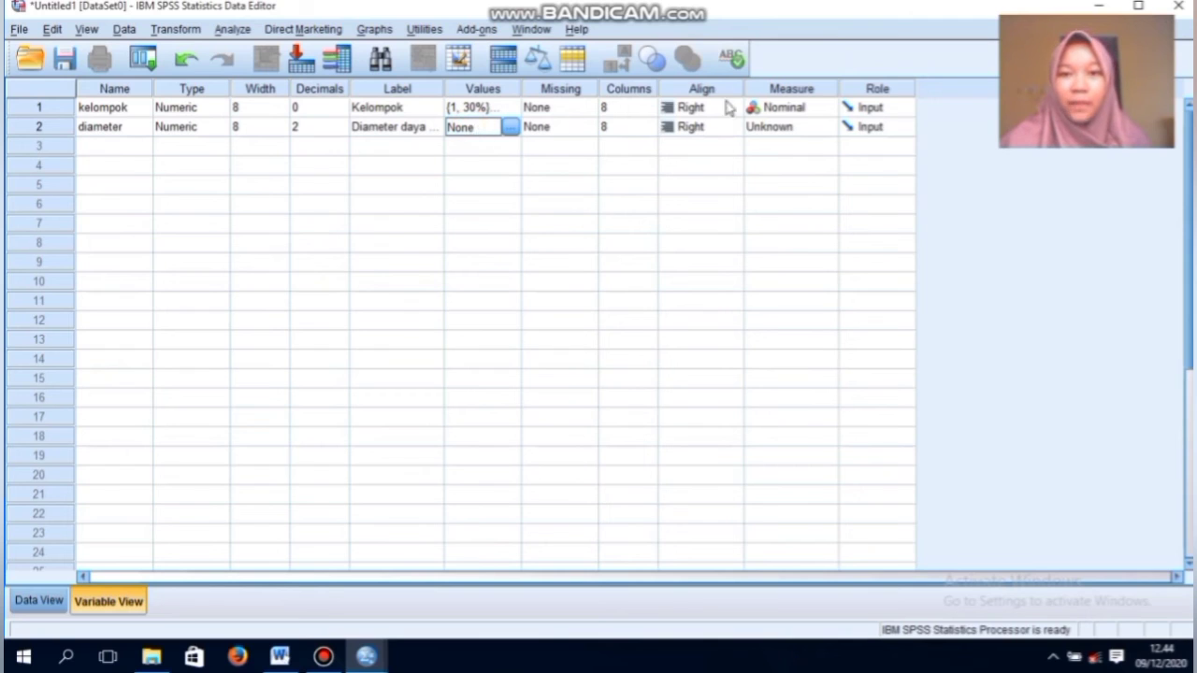
click(798, 137)
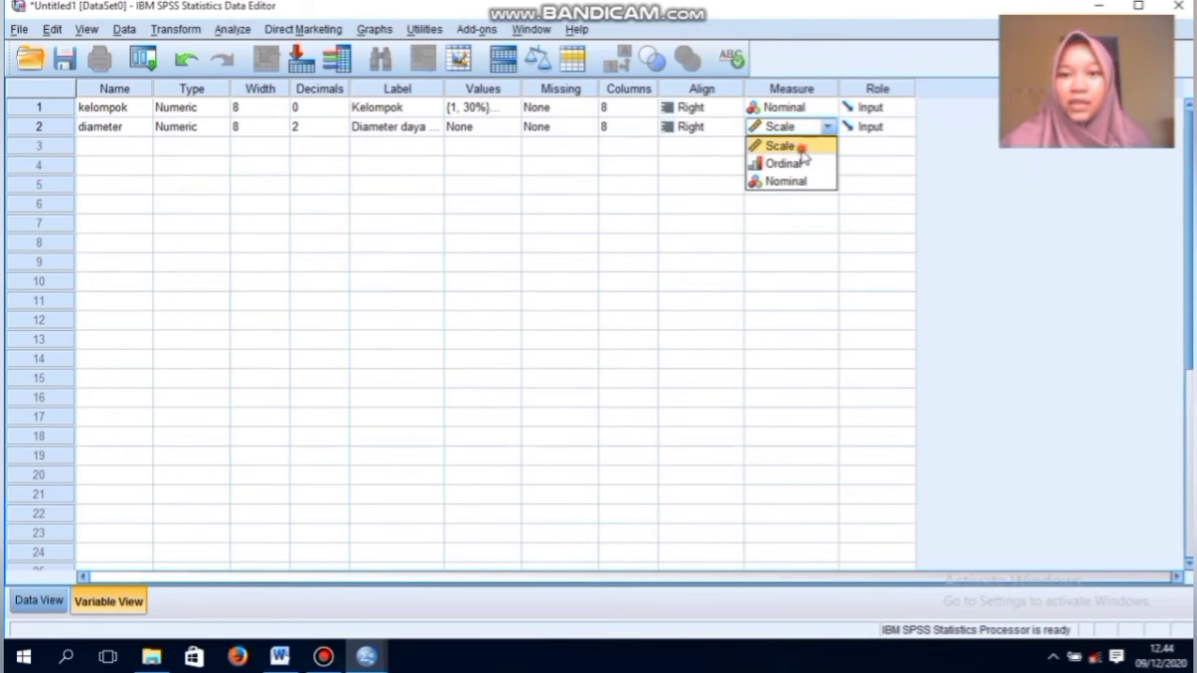
click(799, 147)
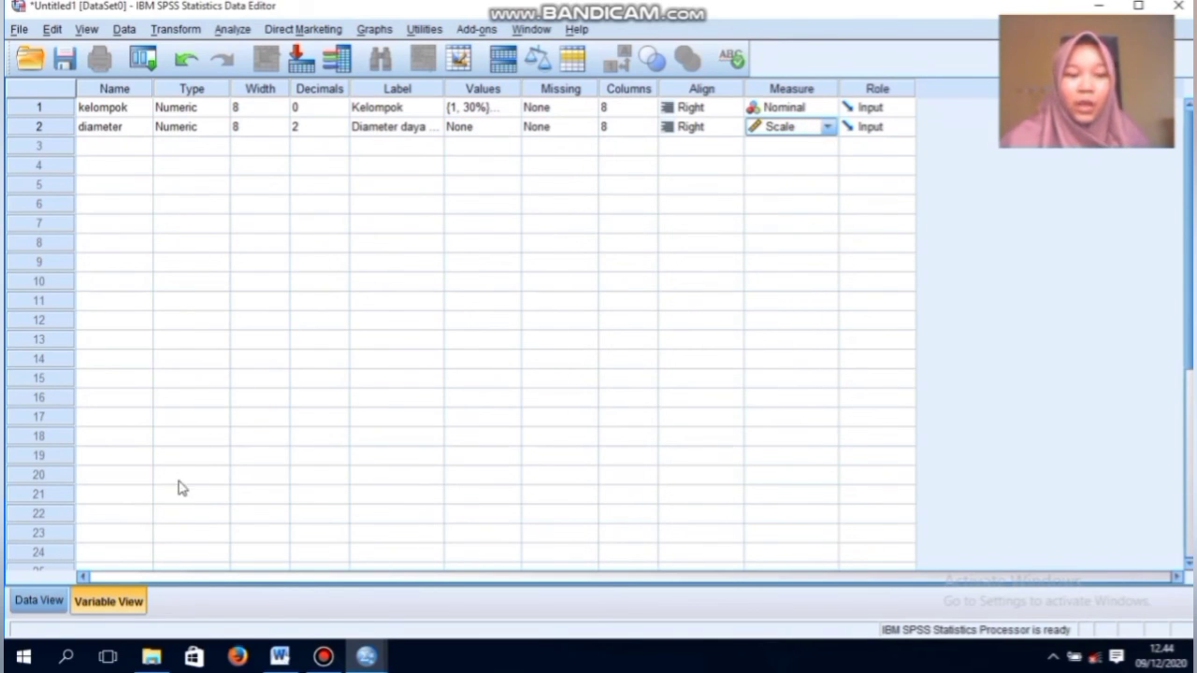
Step: Enter the first case in the data sheet with kelompok 1 and diameter 2,67
click(42, 601)
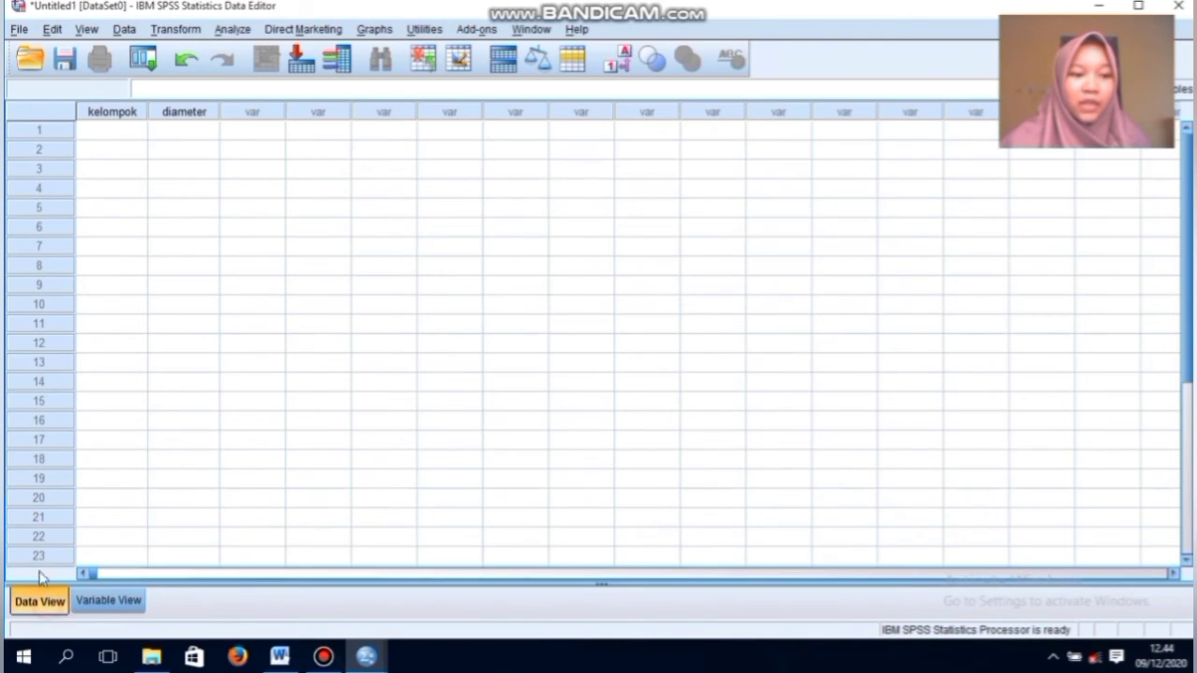
click(128, 137)
text(1)
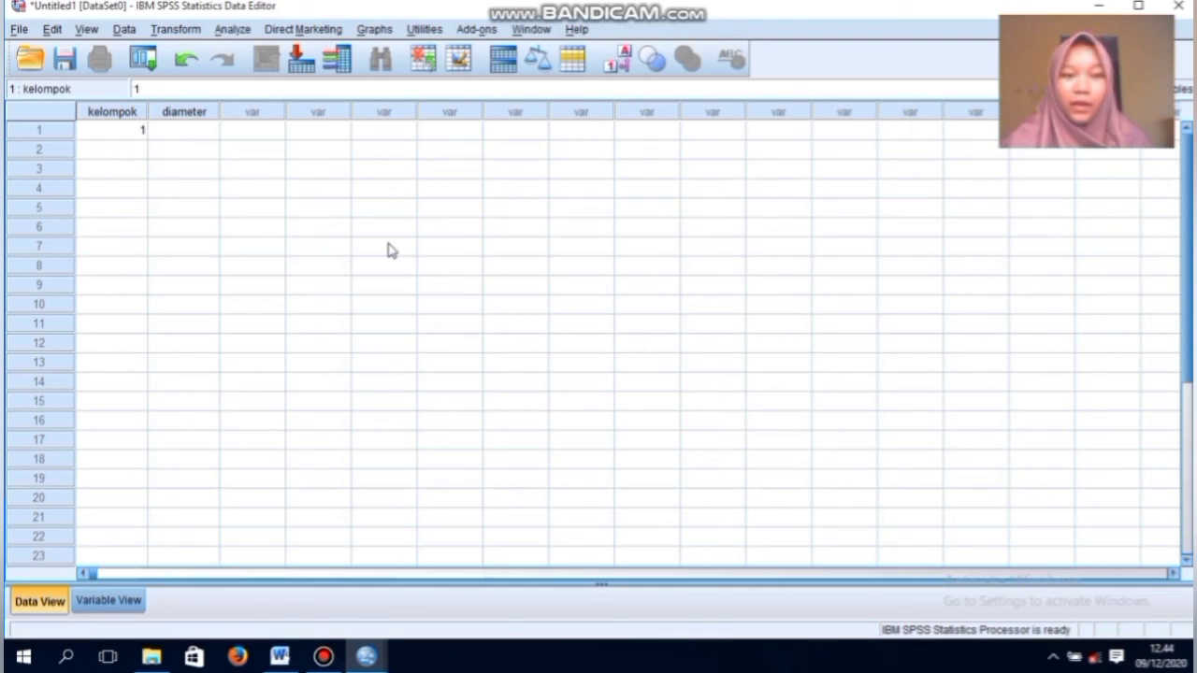
key(Tab)
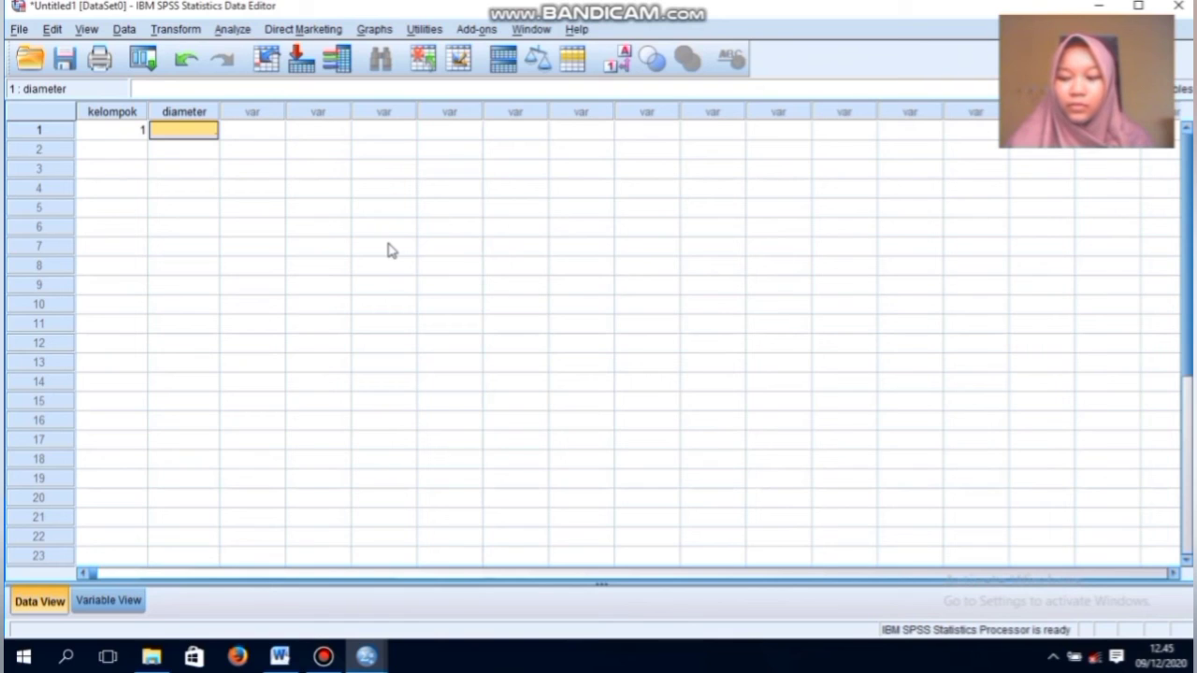
text(2,)
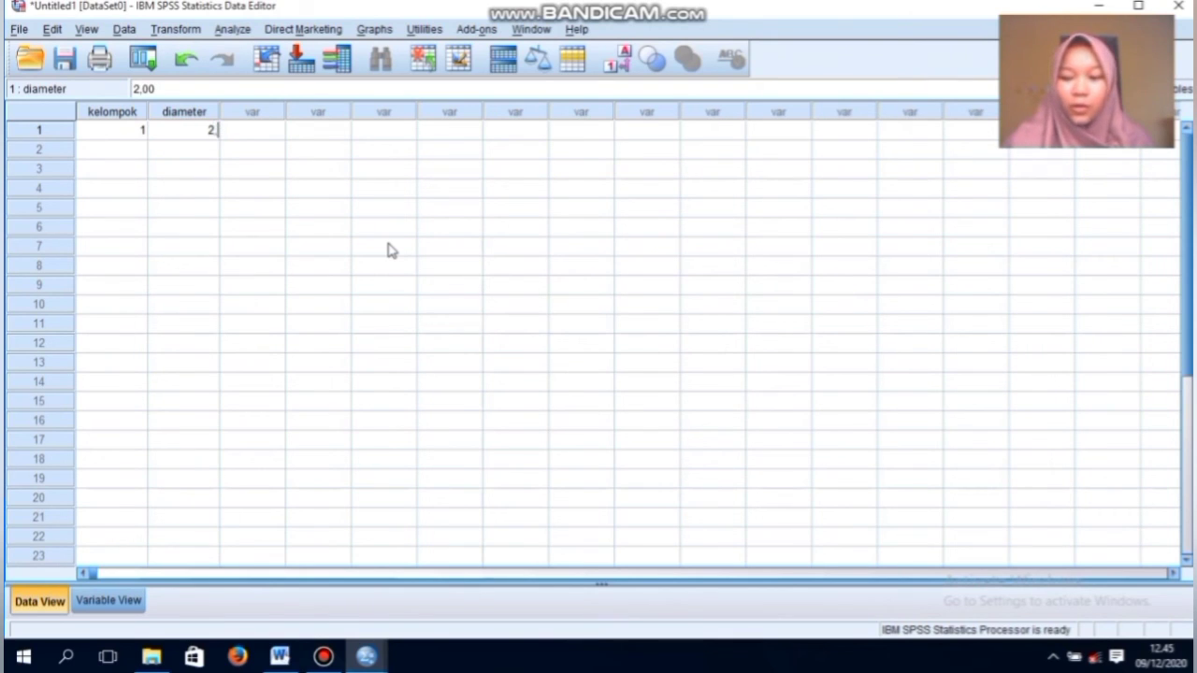
text(67)
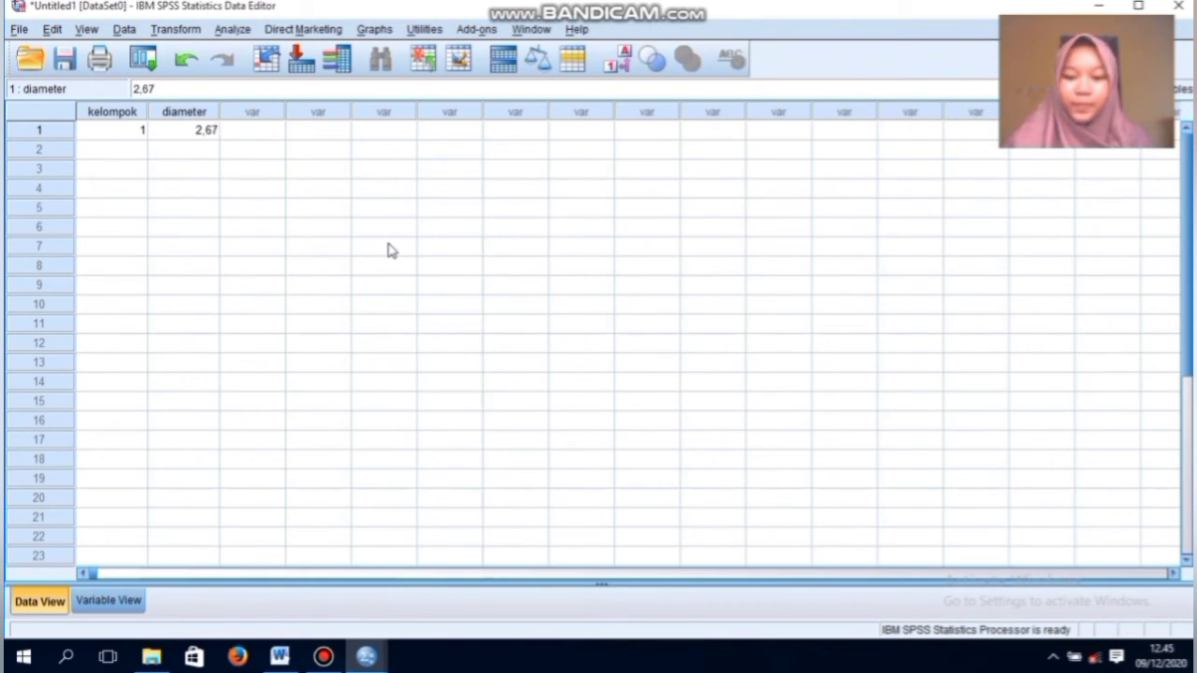
key(Return)
Step: Enter the second case with kelompok 1 and diameter 2,12
text(1)
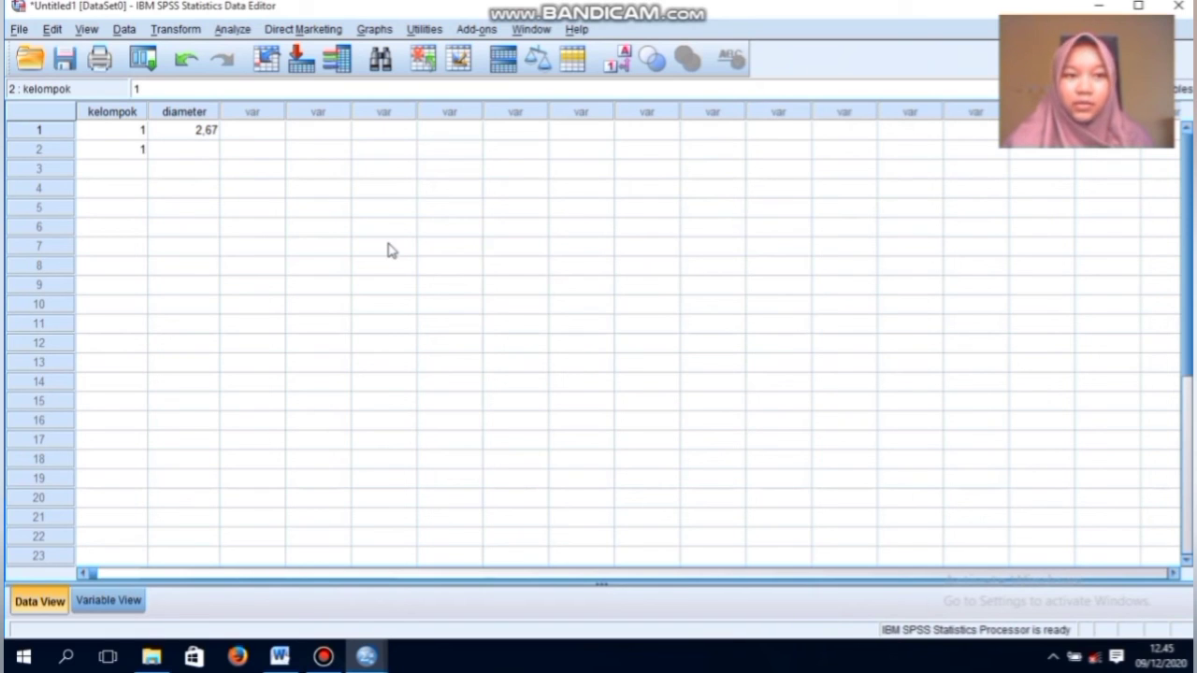
key(Tab)
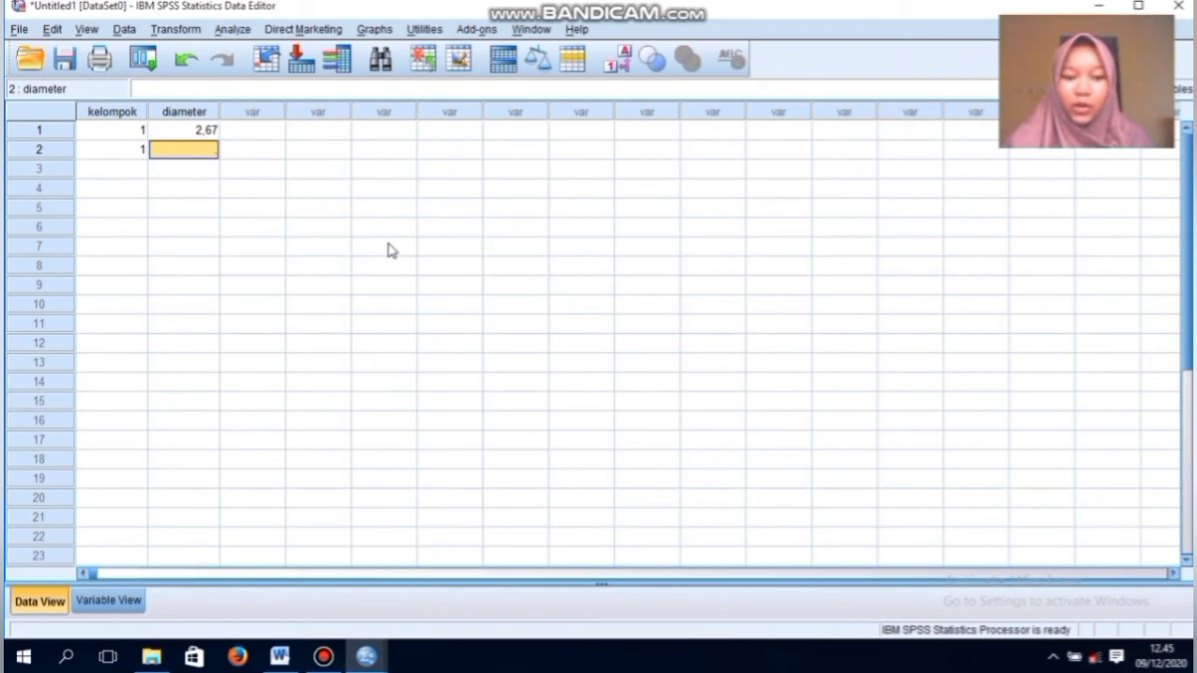
text(2,1)
text(2)
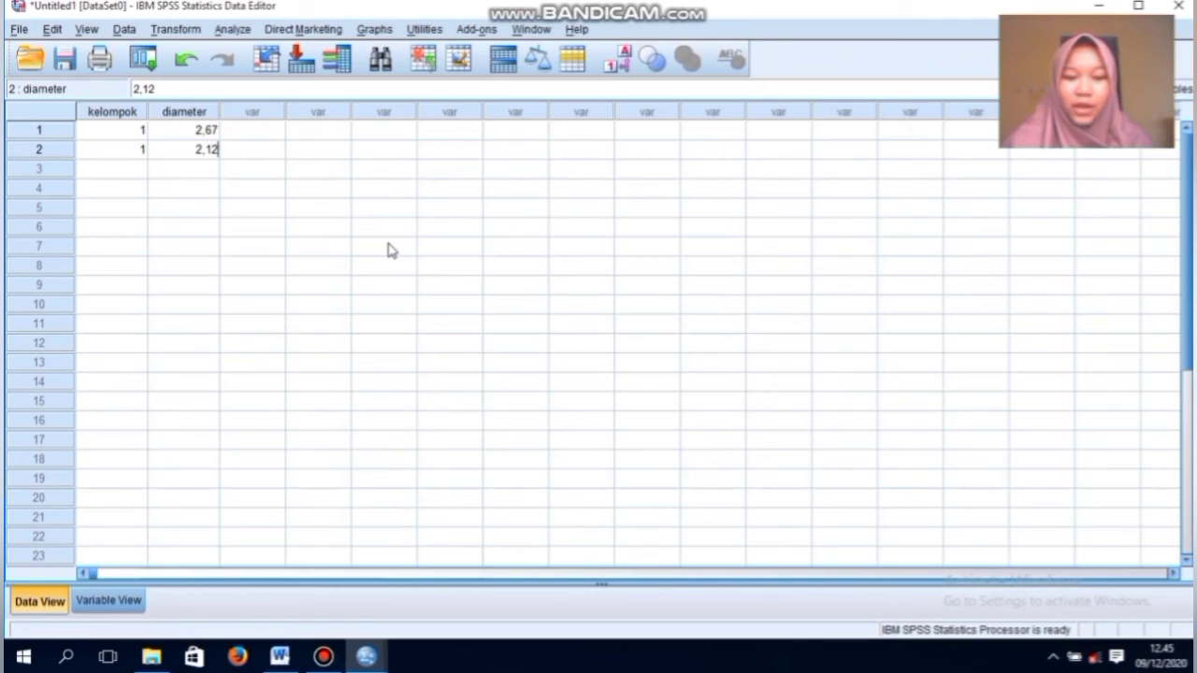
key(Return)
Step: Enter the third case with kelompok 1 and diameter 2,46, and the fourth with kelompok 1 and diameter 3,01
text(1)
key(Tab)
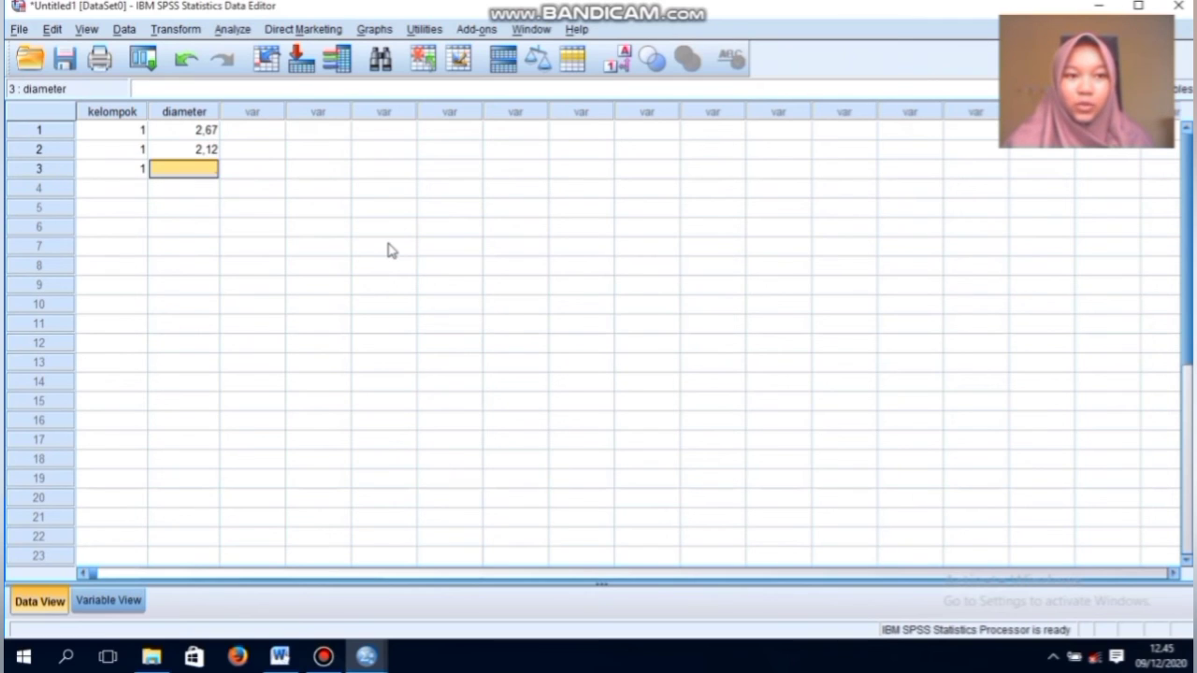
text(2,)
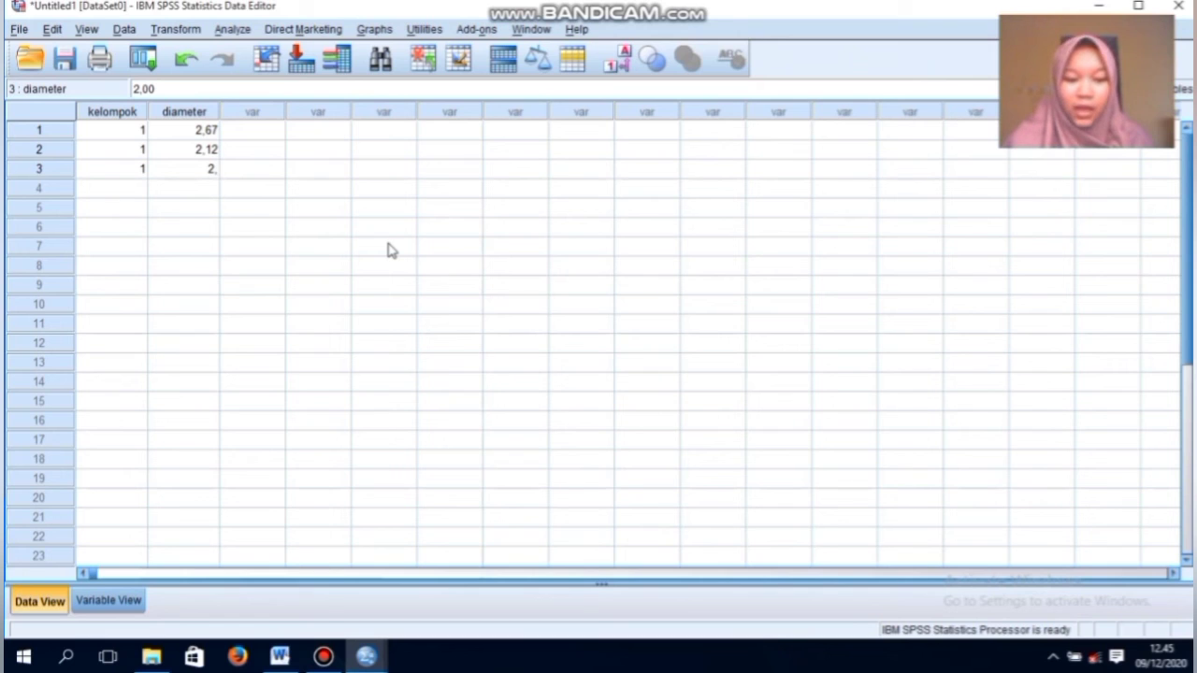
text(46)
key(Return)
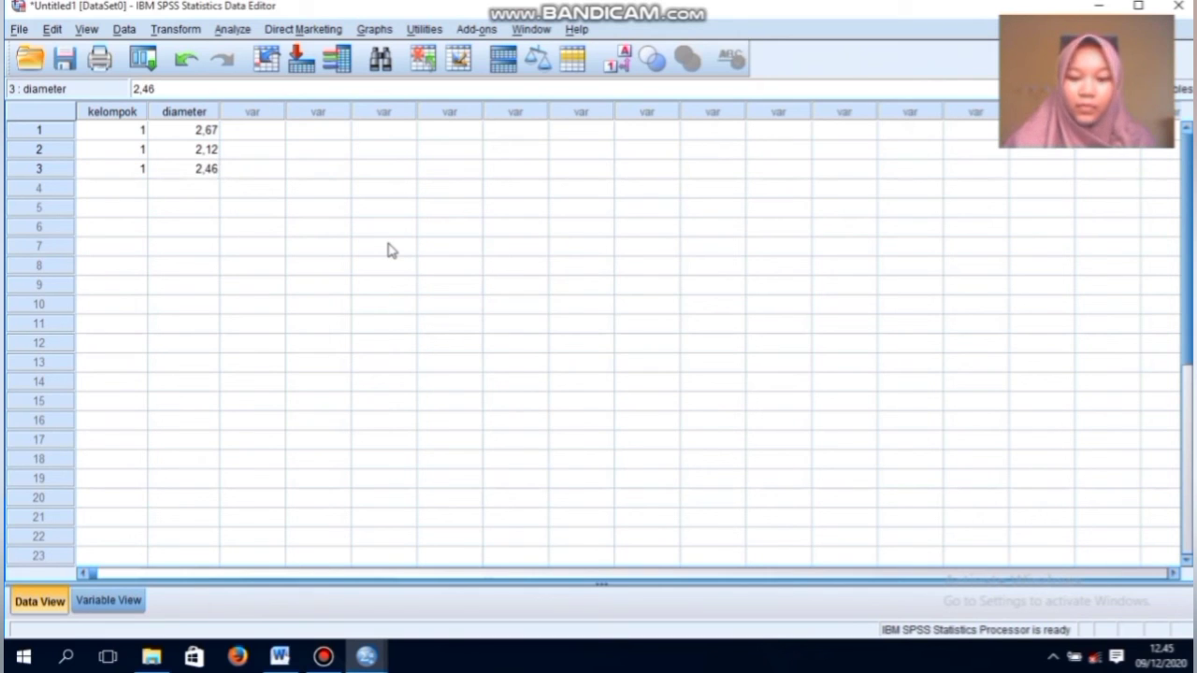
key(Left)
text(1)
key(Tab)
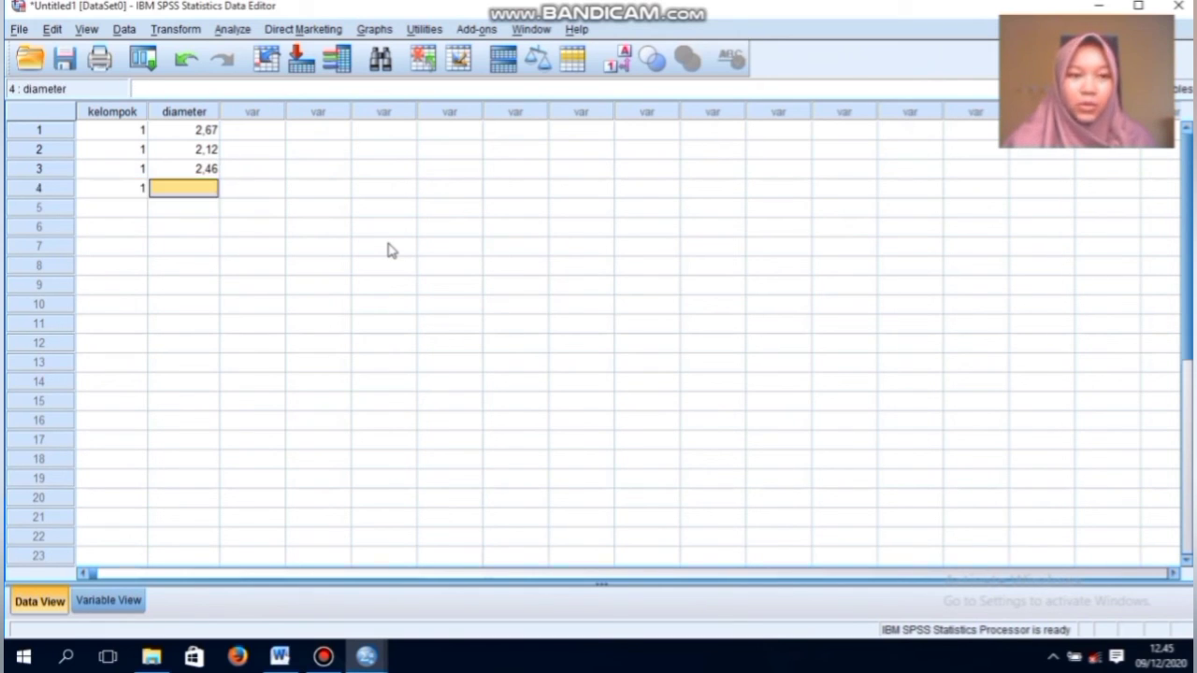
text(3,01)
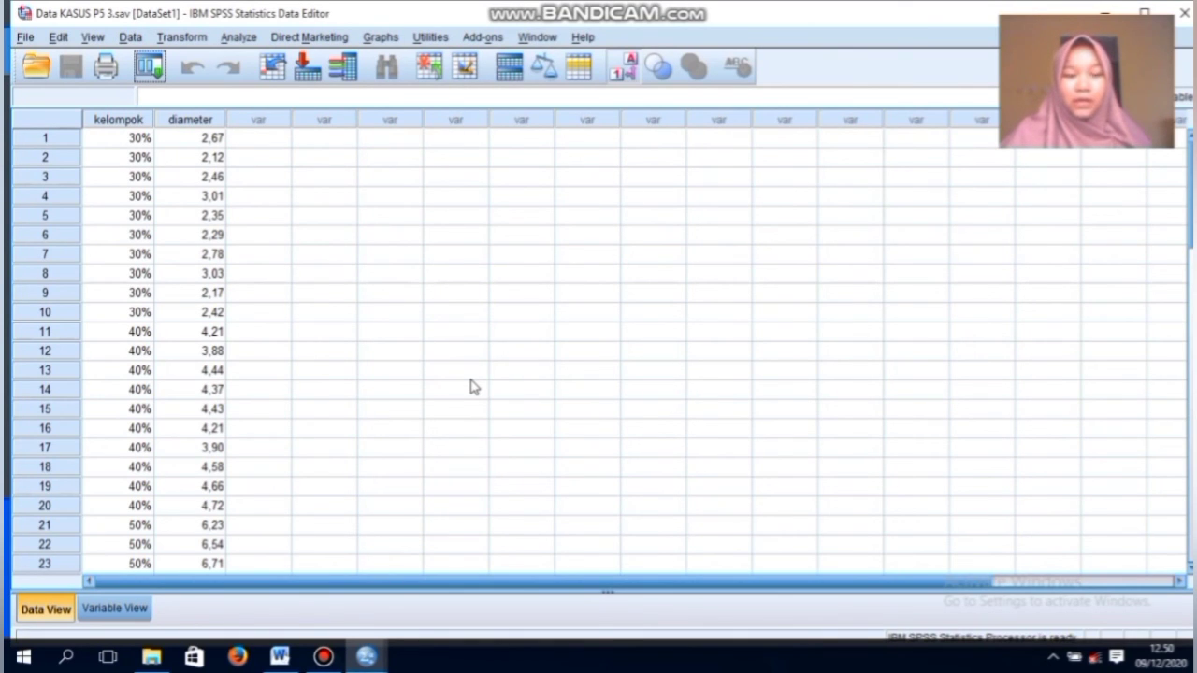
Step: Set up a legacy nonparametric K Independent Samples test with Diameter daya hambat as test variable and Kelompok as grouping variable
scroll(472, 387, down, 12)
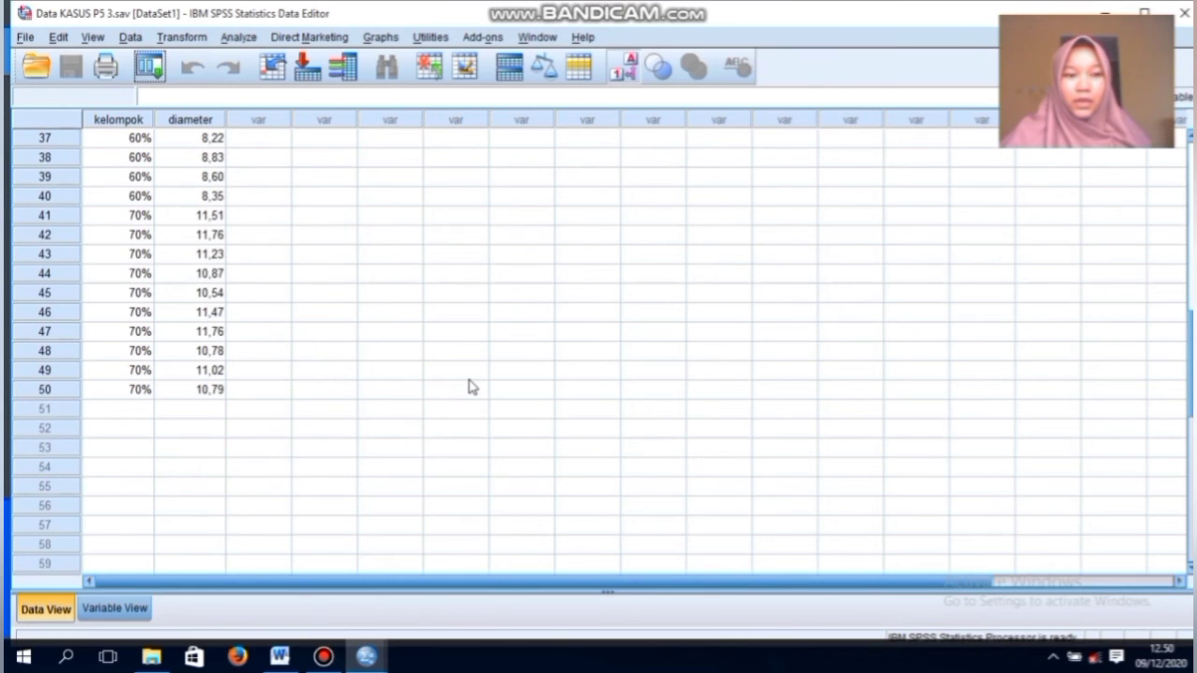
scroll(472, 388, up, 12)
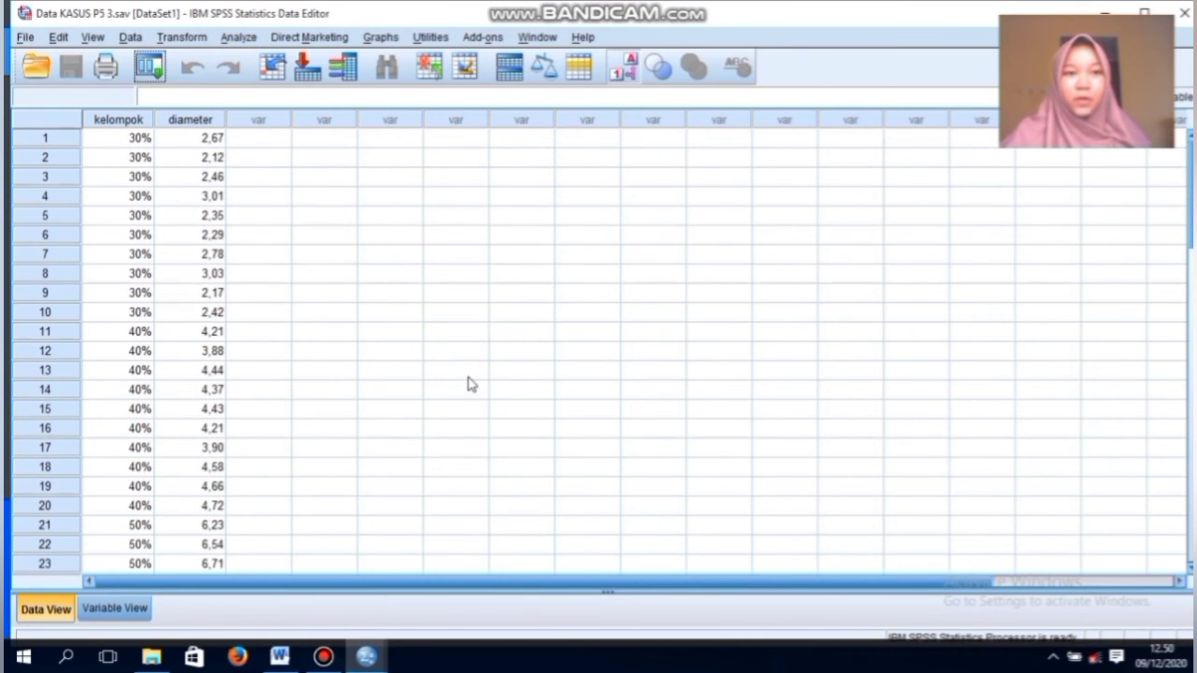
click(249, 38)
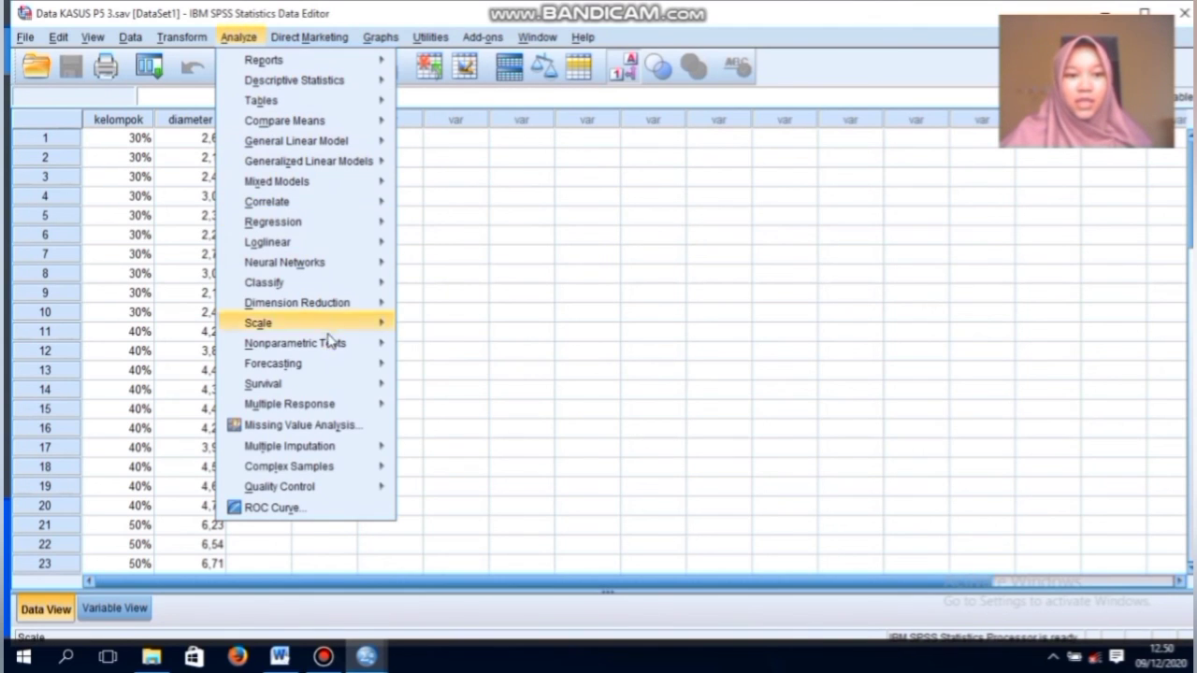
mouse_move(335, 352)
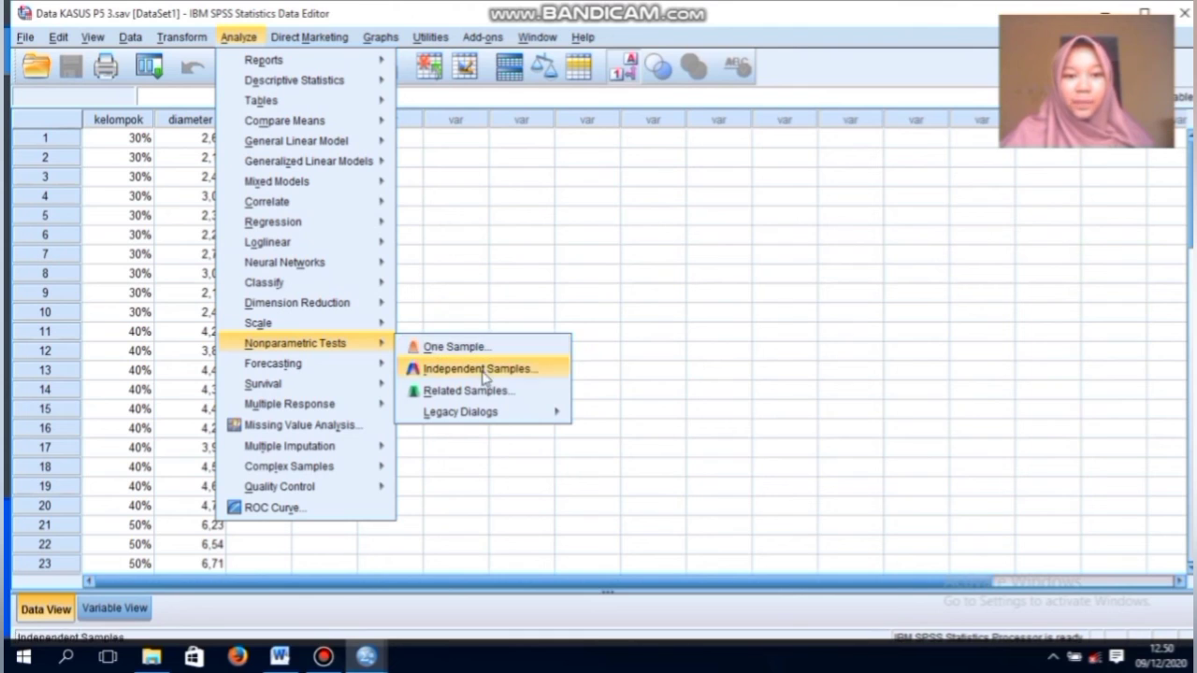
mouse_move(488, 411)
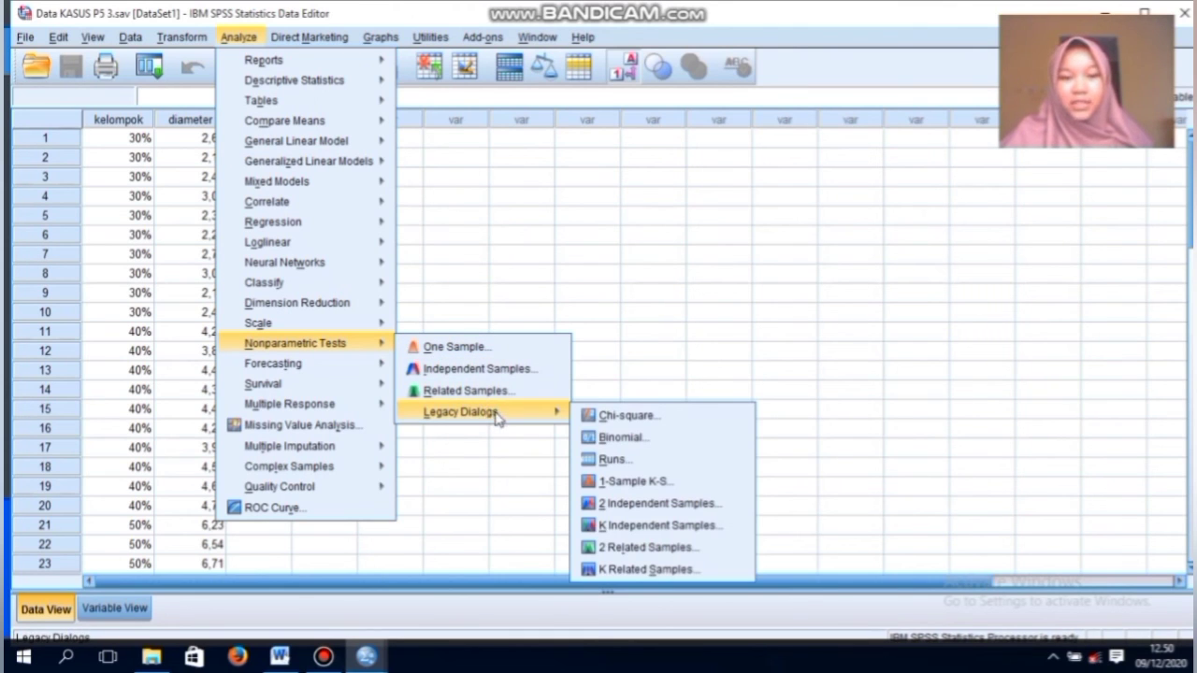
click(647, 531)
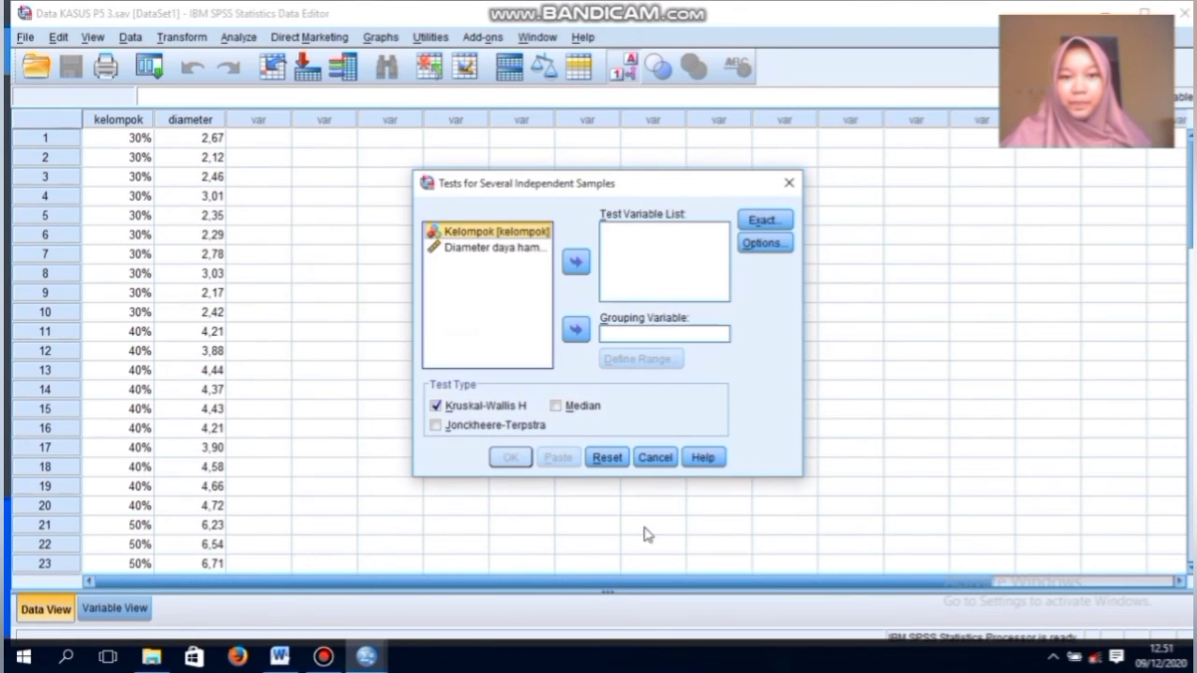
click(507, 249)
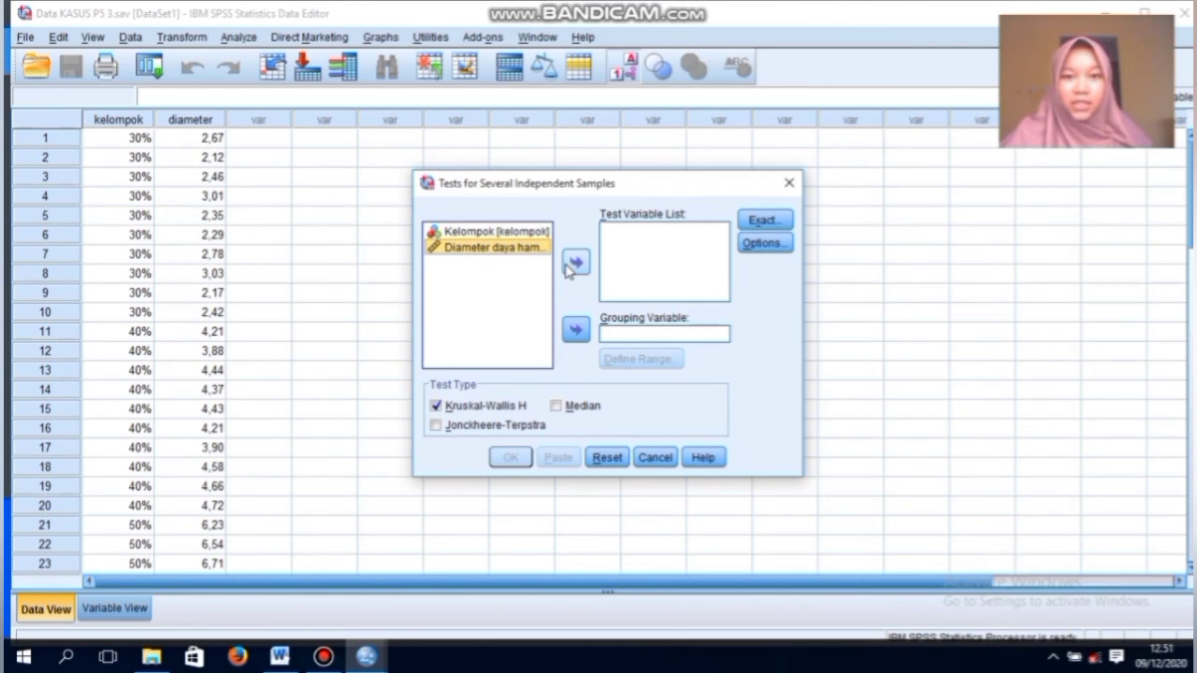
click(575, 263)
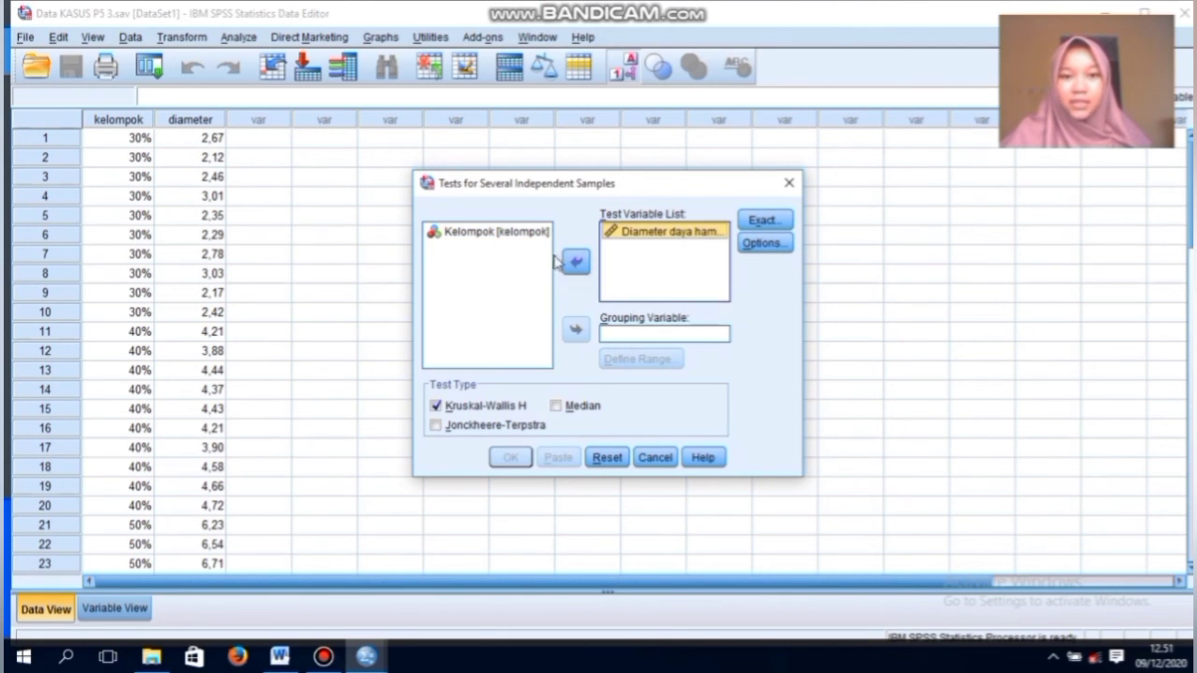
click(522, 242)
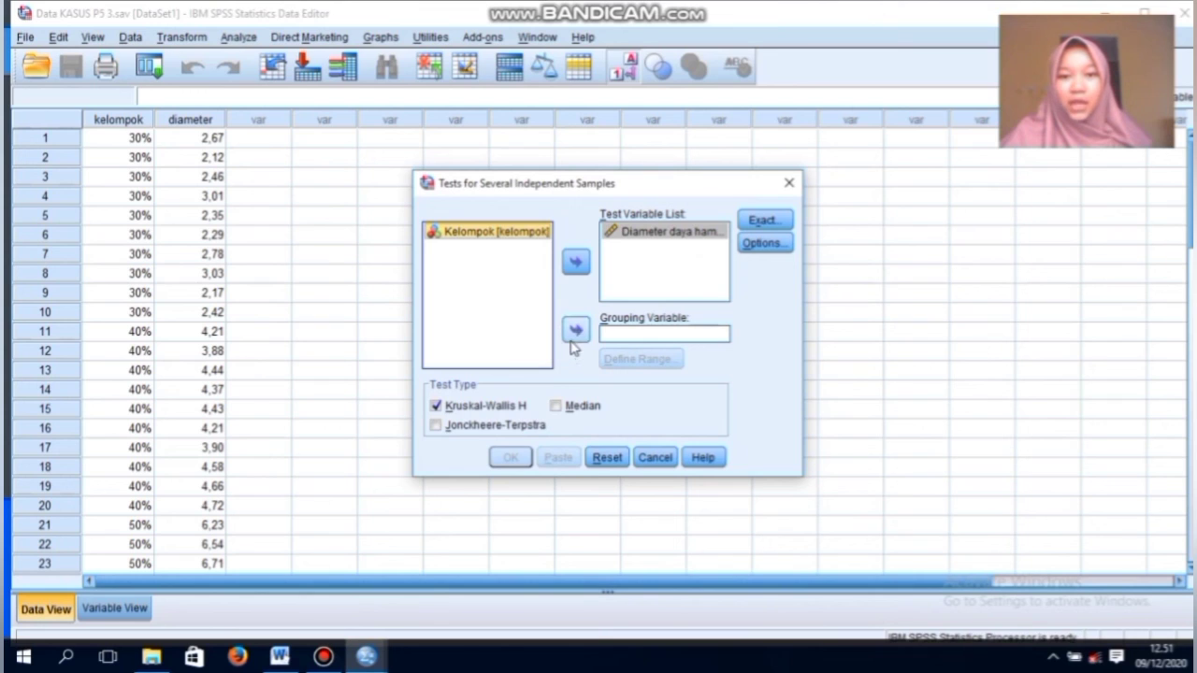
click(575, 331)
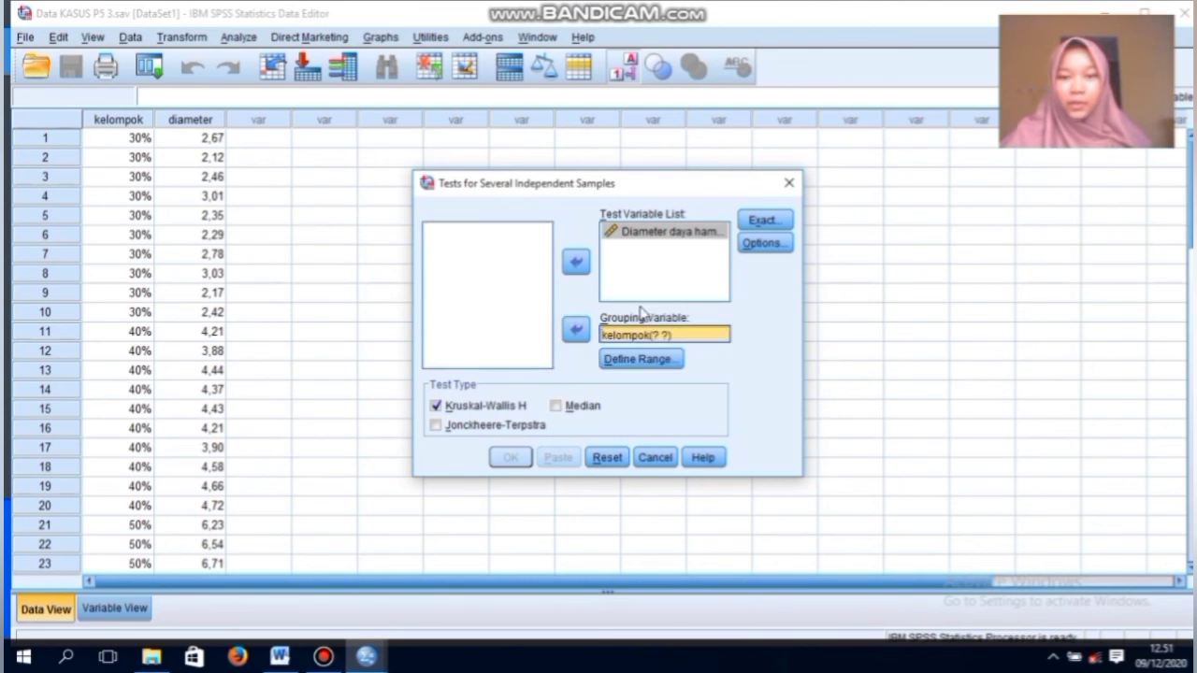
Step: Define the kelompok grouping range as minimum 1 and maximum 5, and run the Kruskal-Wallis H test
click(640, 363)
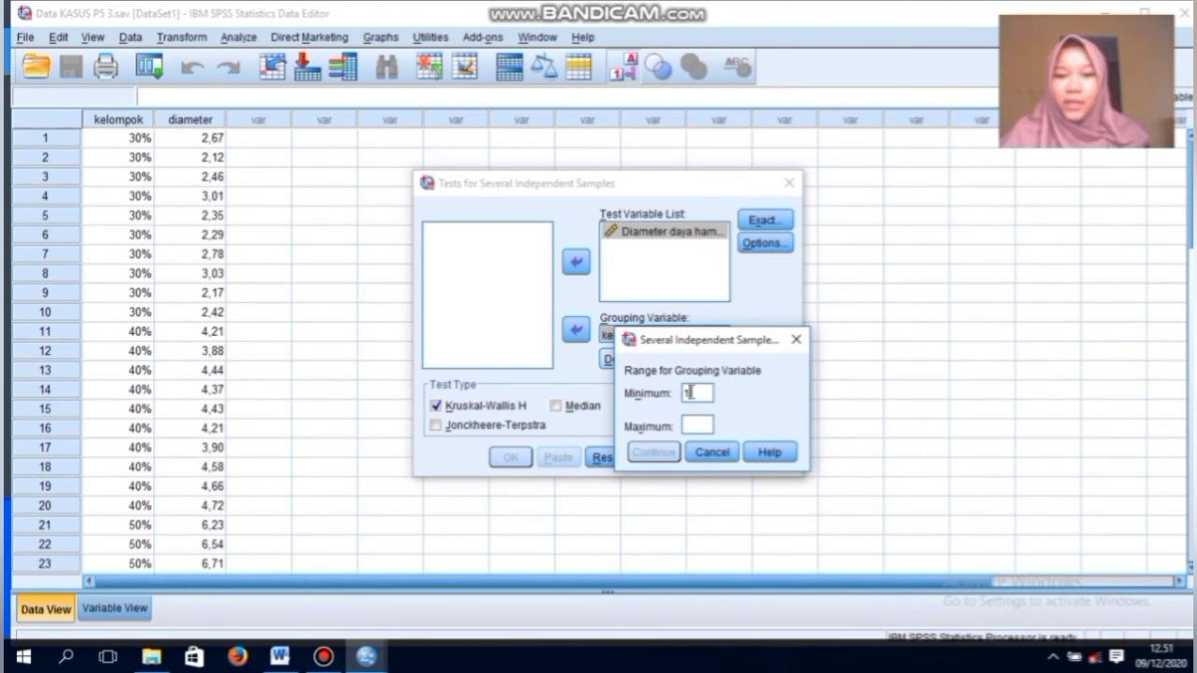
text(1)
click(694, 426)
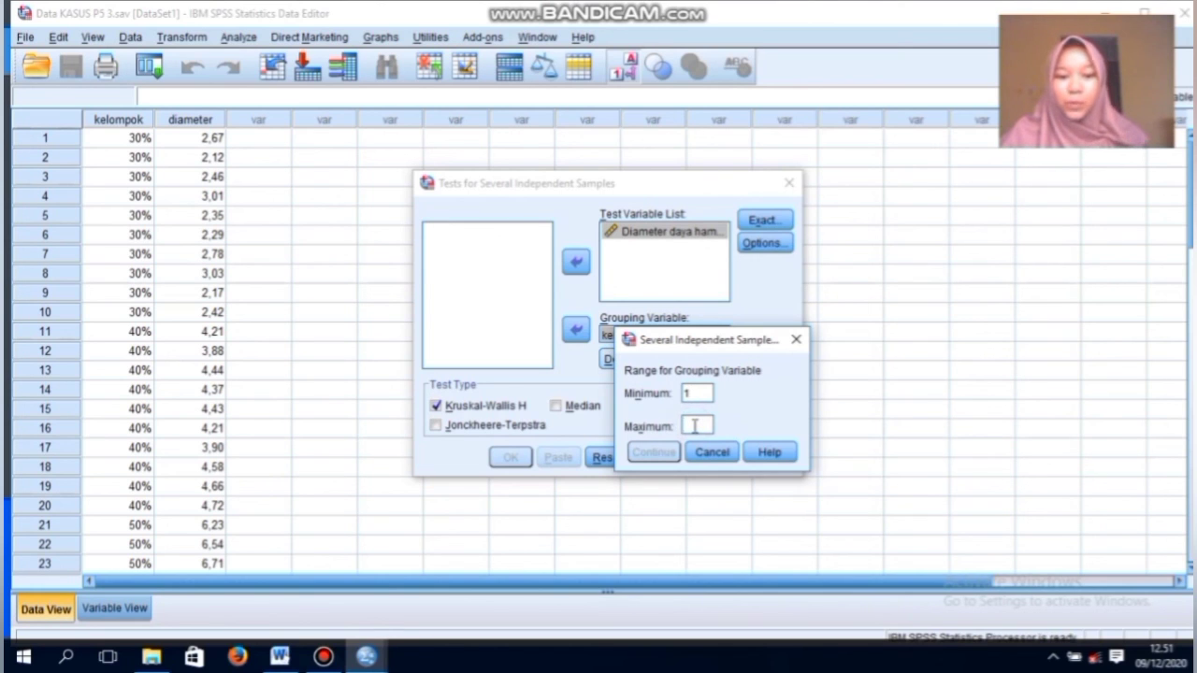
text(5)
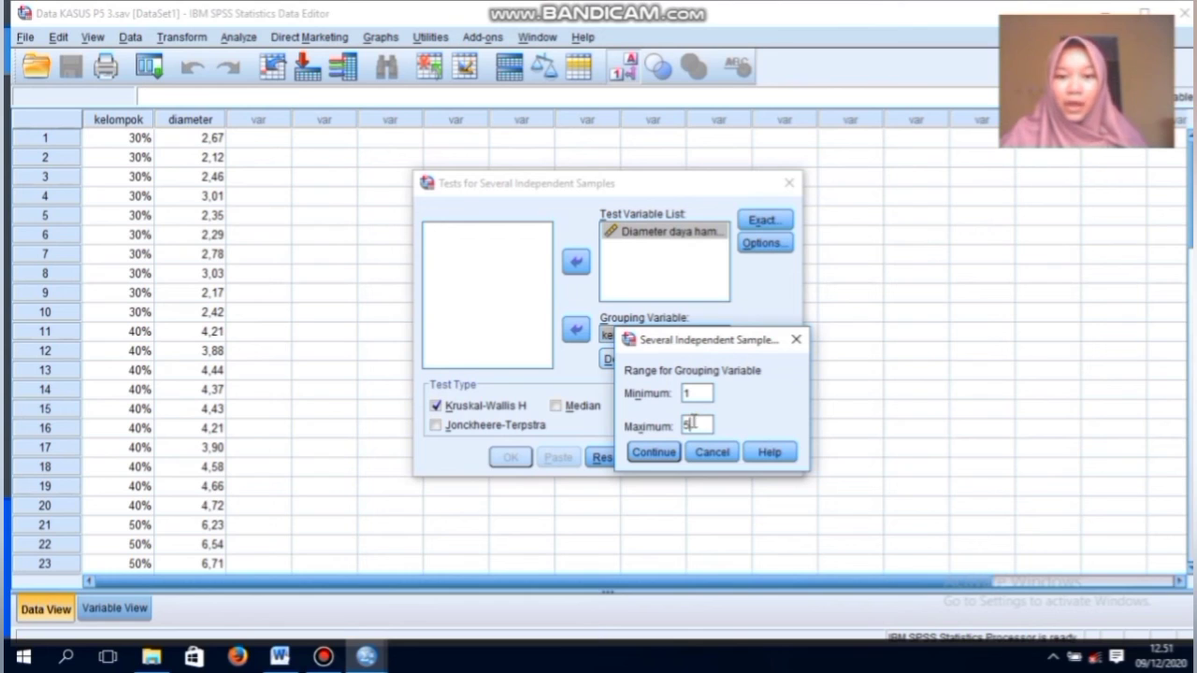
click(654, 452)
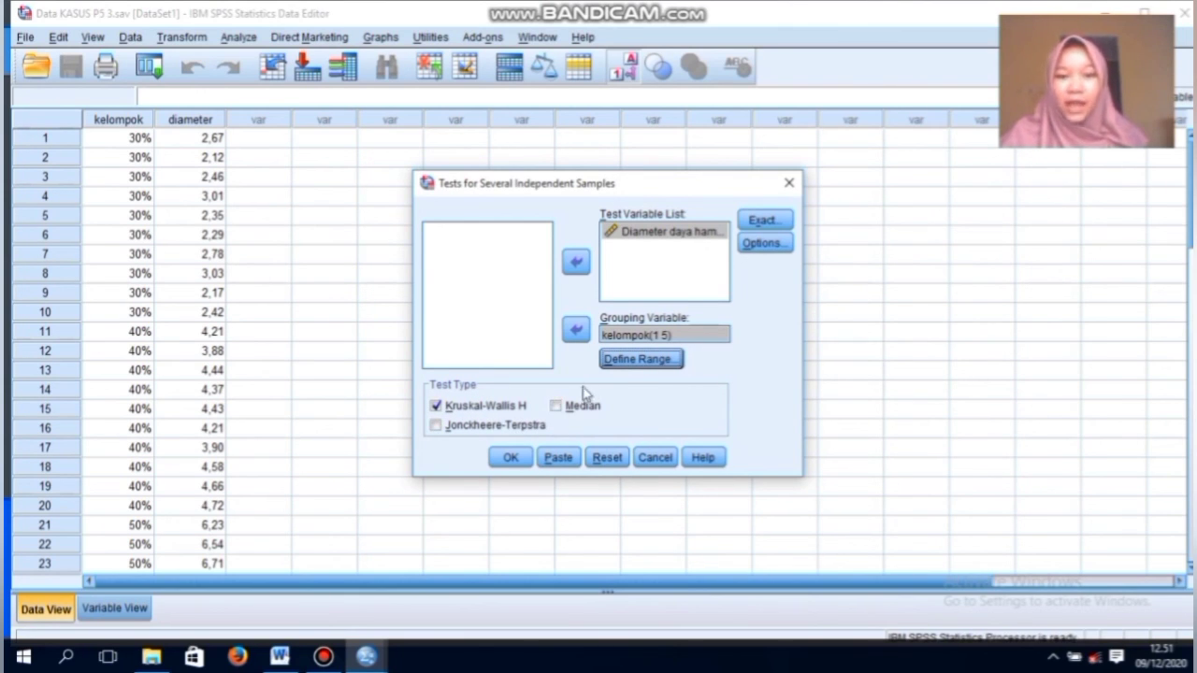
click(511, 457)
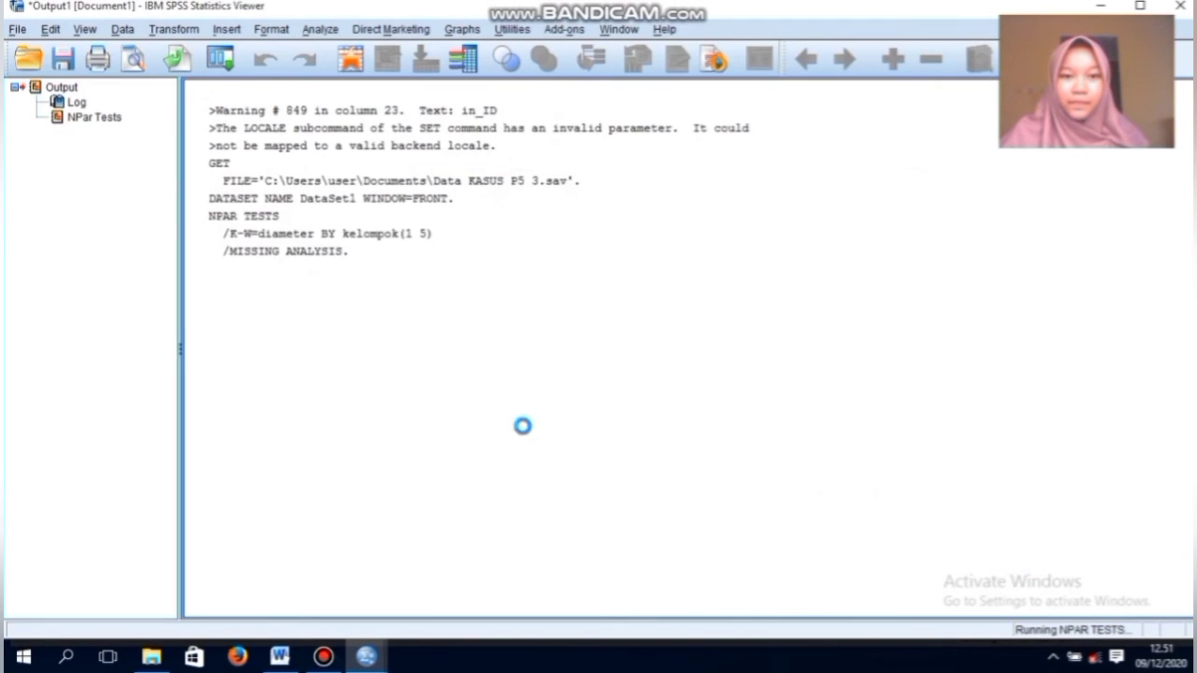
scroll(528, 433, down, 1)
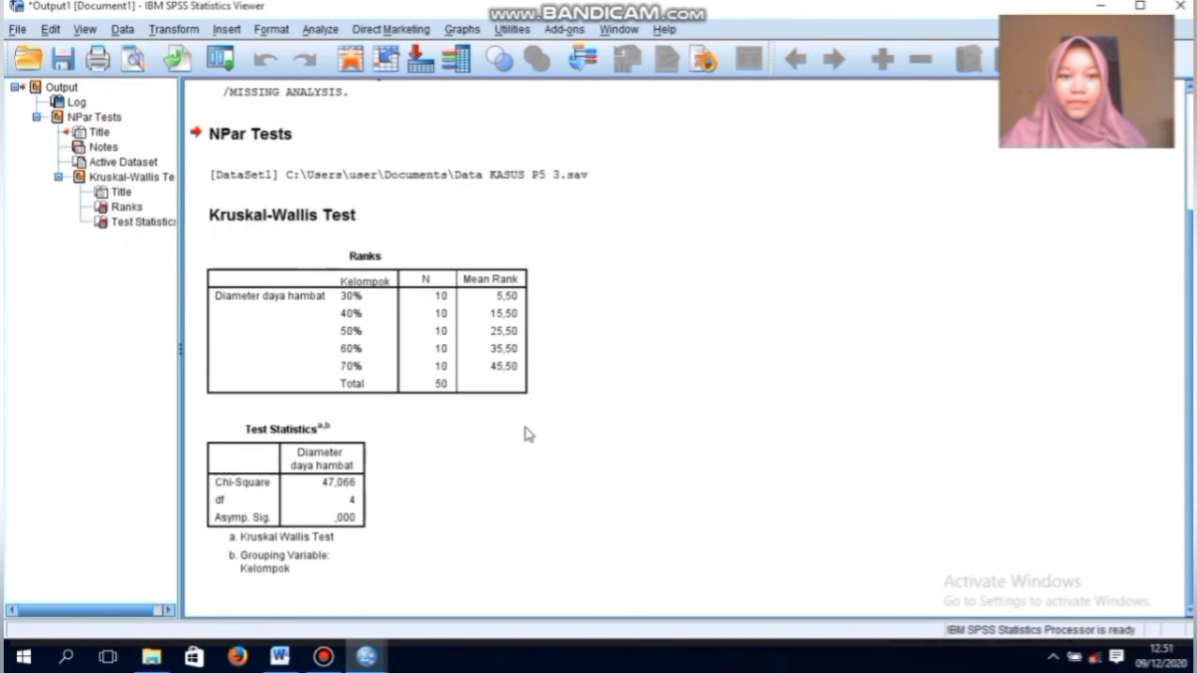